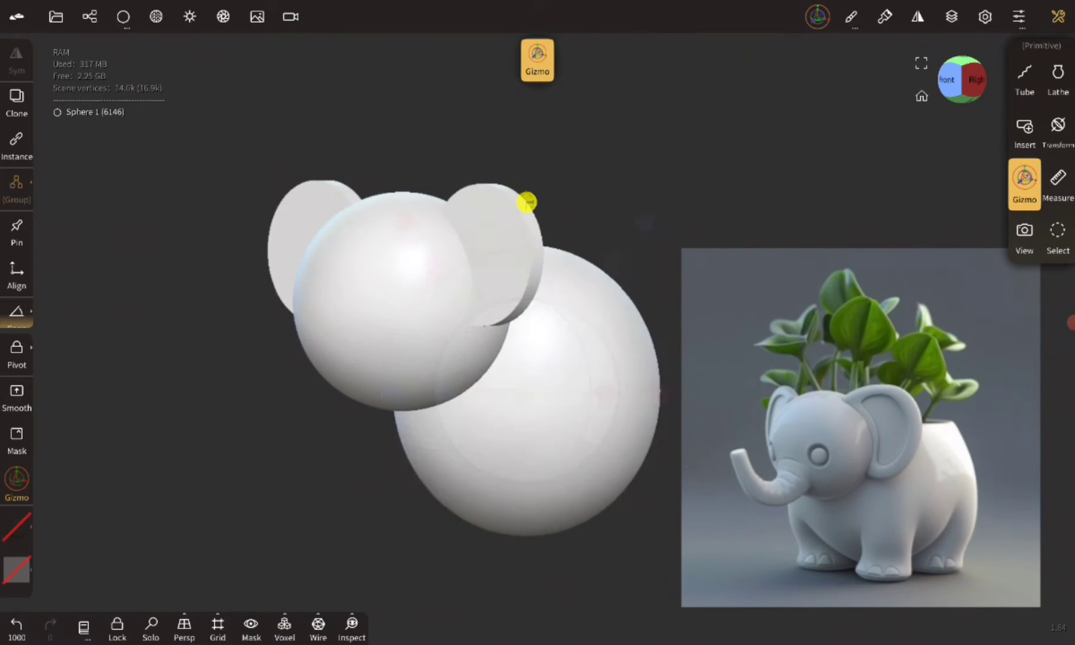
Raise the body sphere slightly and add a new small face sphere
drag(526, 202, 526, 252)
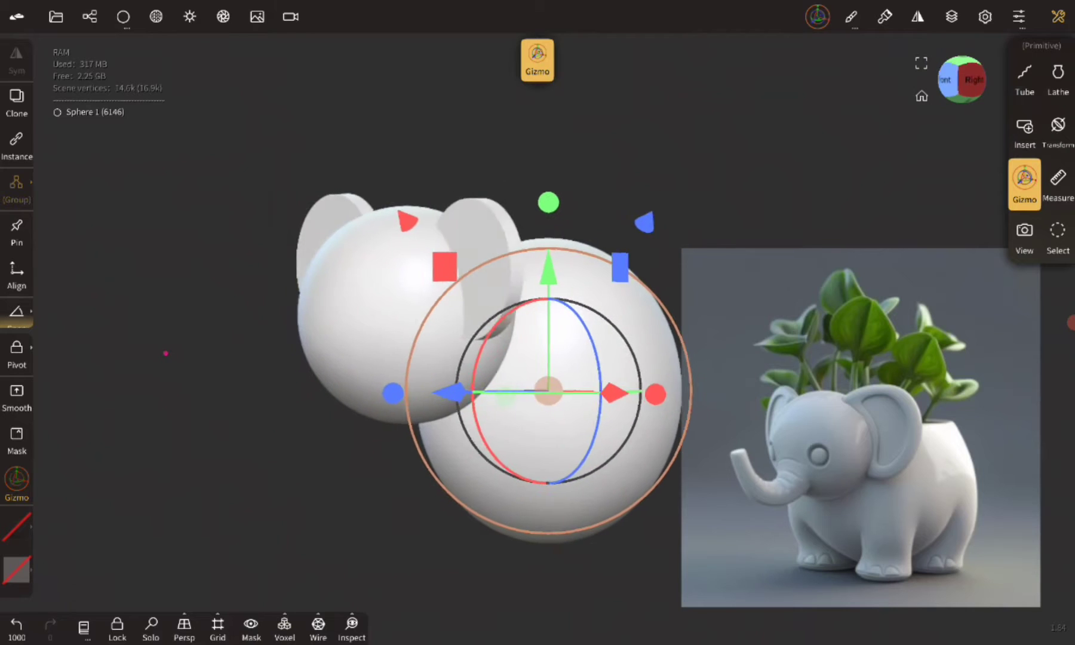
click(90, 16)
click(161, 53)
click(89, 16)
drag(173, 338, 119, 358)
drag(372, 439, 443, 336)
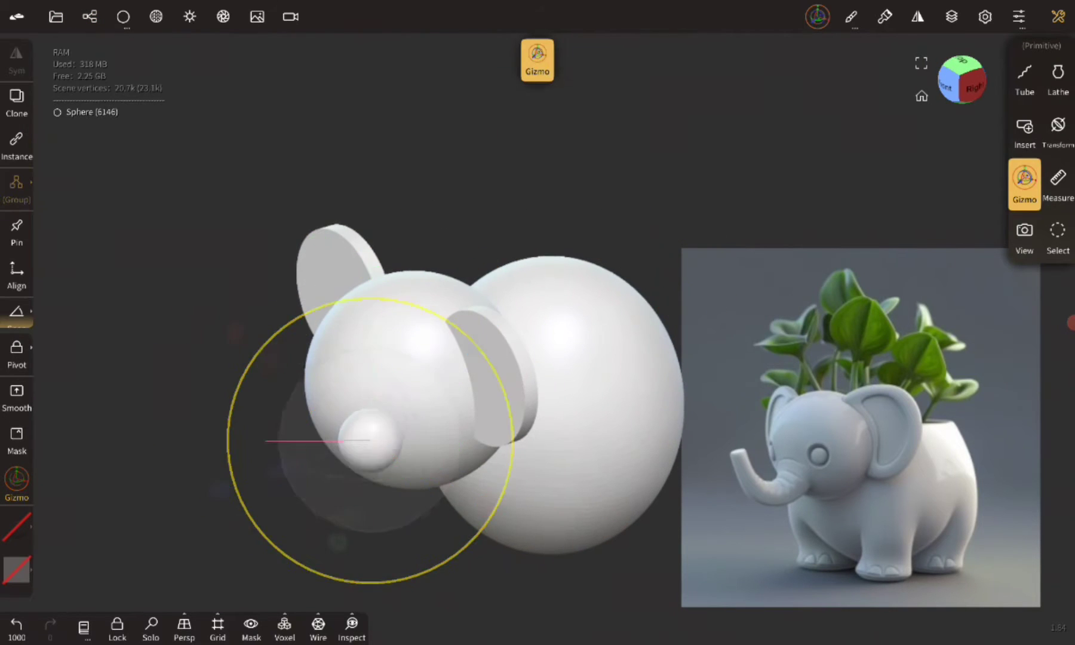
Clone the small face sphere and position the copy as a front leg under the body
click(17, 472)
mouse_move(180, 517)
mouse_down()
mouse_move(185, 376)
mouse_move(181, 422)
mouse_up()
mouse_move(187, 463)
mouse_down()
mouse_move(147, 390)
mouse_move(192, 334)
mouse_up()
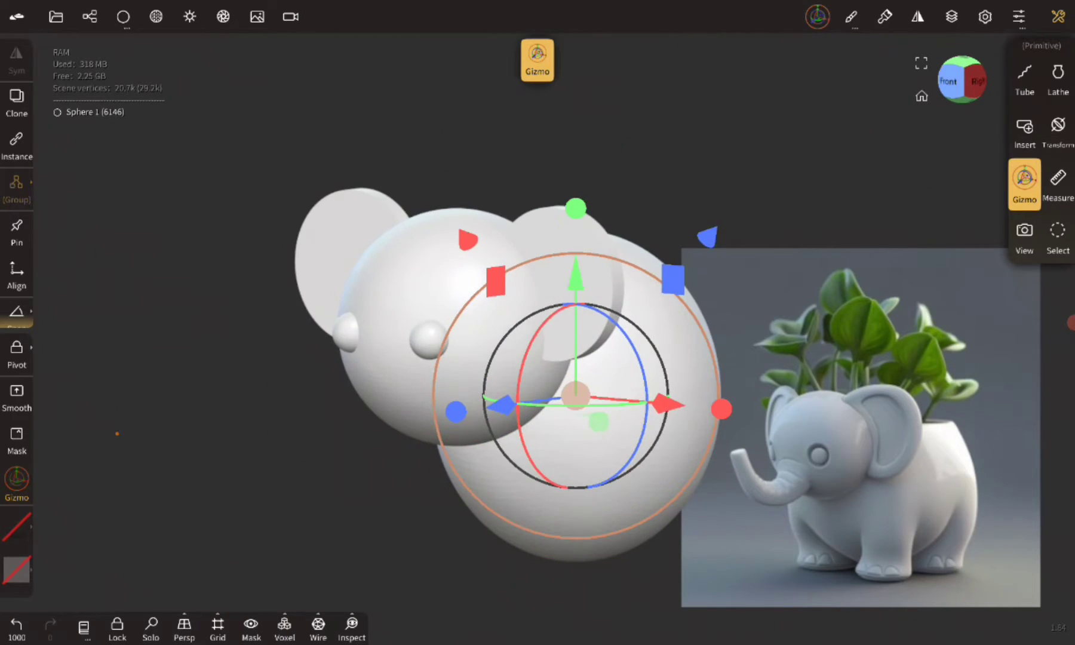
click(17, 105)
click(951, 17)
mouse_move(595, 299)
mouse_down()
mouse_move(602, 534)
mouse_move(612, 492)
mouse_up()
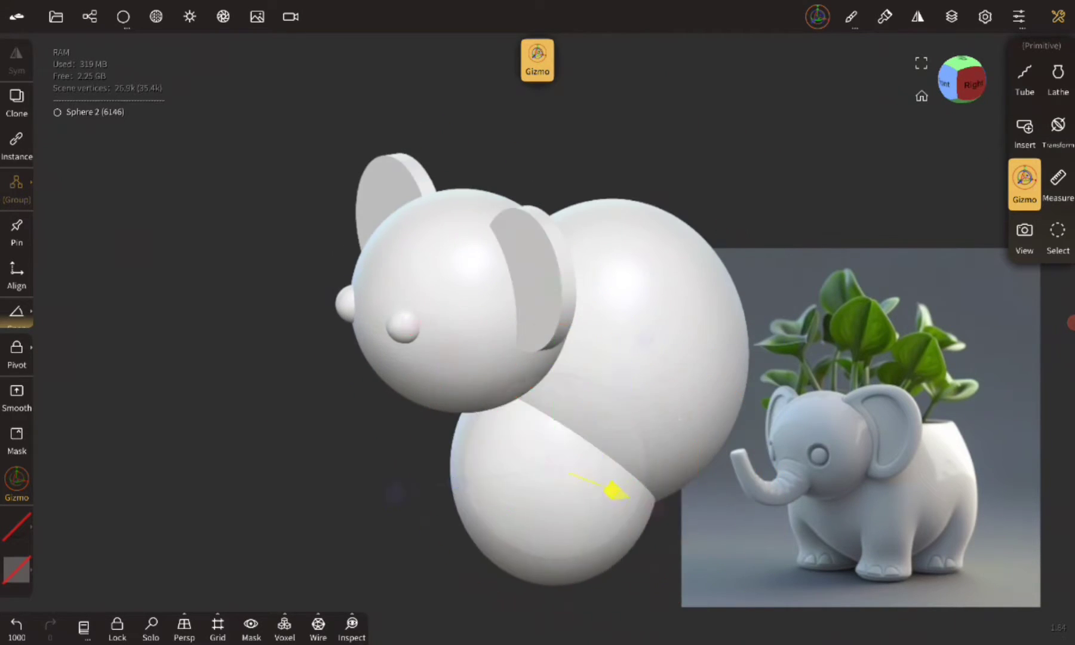
mouse_move(271, 360)
mouse_down()
mouse_move(204, 451)
mouse_move(179, 418)
mouse_move(221, 442)
mouse_up()
Duplicate the leg into a flat foot pad, mirror it, and shift the body left
click(17, 105)
drag(581, 394, 581, 382)
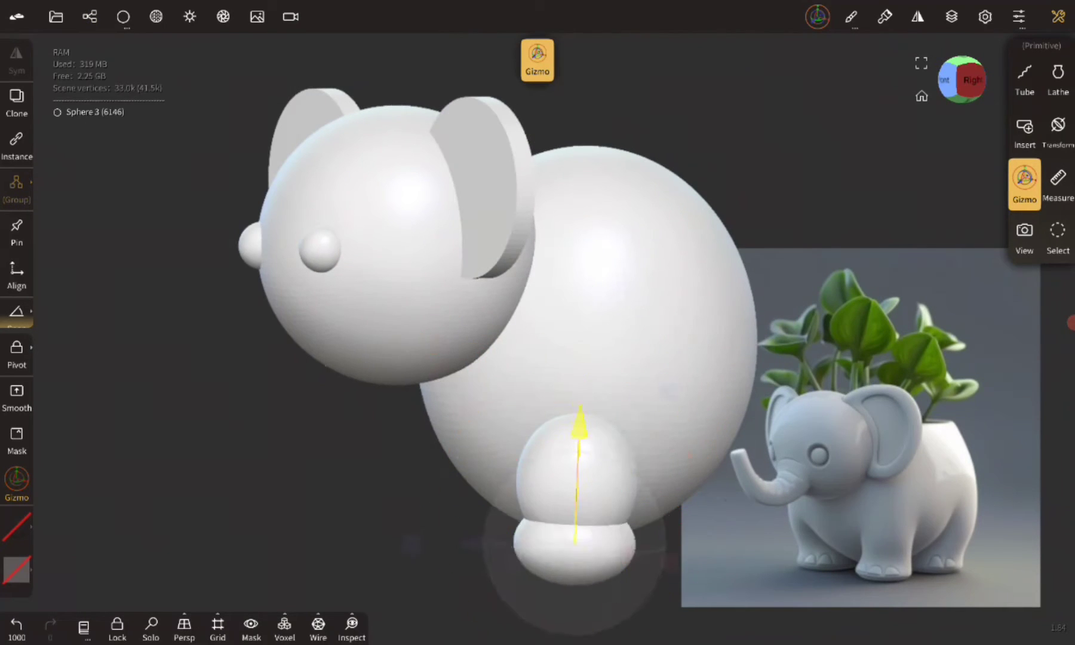
mouse_move(179, 418)
mouse_down()
mouse_move(215, 442)
mouse_move(180, 418)
mouse_move(197, 412)
mouse_move(192, 421)
mouse_move(215, 427)
mouse_move(251, 412)
mouse_up()
click(918, 16)
click(1024, 178)
click(621, 334)
mouse_move(179, 406)
mouse_down()
mouse_move(167, 398)
mouse_move(250, 406)
mouse_up()
Add another leg sphere beneath the body and inspect the elephant from behind
click(89, 16)
click(120, 275)
click(90, 16)
click(17, 101)
click(89, 16)
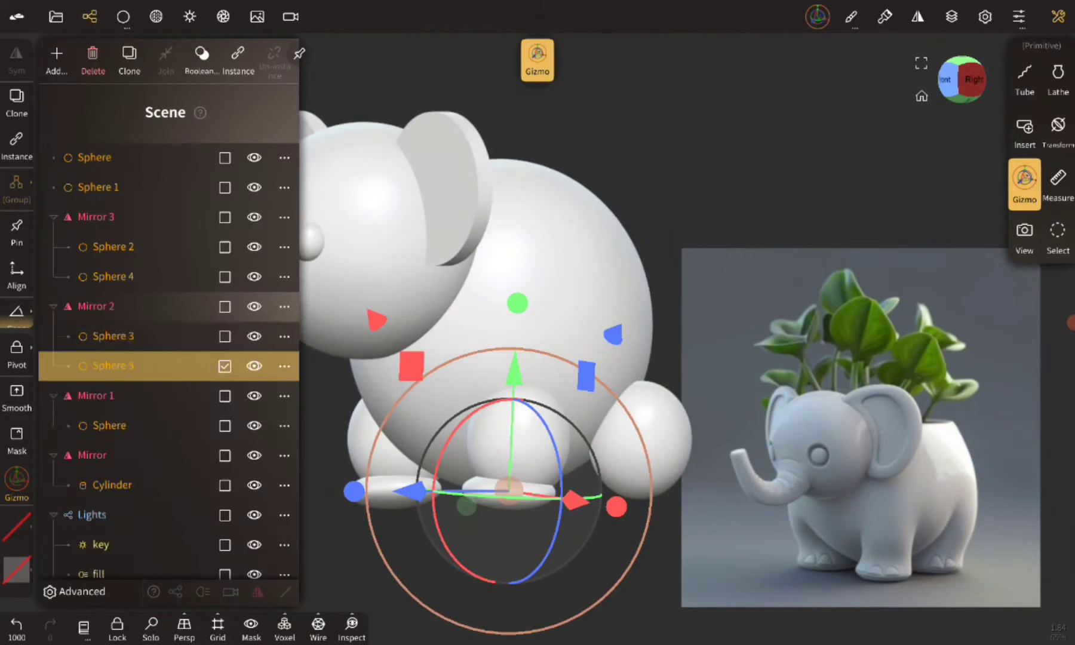
drag(597, 486, 513, 504)
drag(251, 406, 406, 413)
drag(142, 388, 227, 394)
Rectangle-mask the body's upper half and pull it with the Move brush, undoing one stroke
click(17, 434)
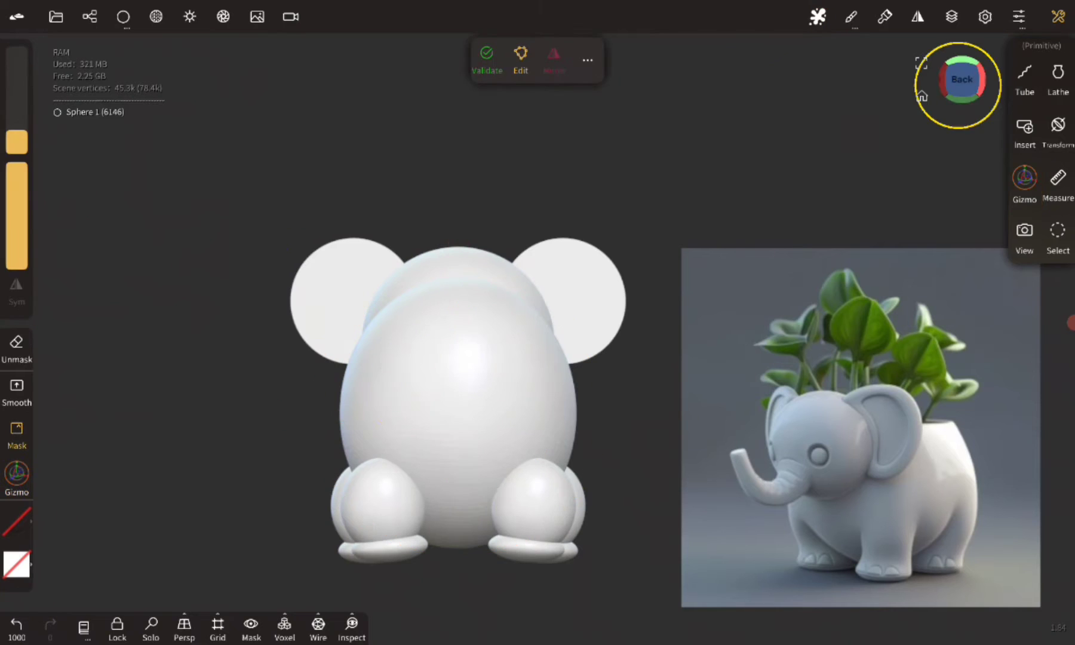
click(1024, 221)
drag(282, 229, 646, 417)
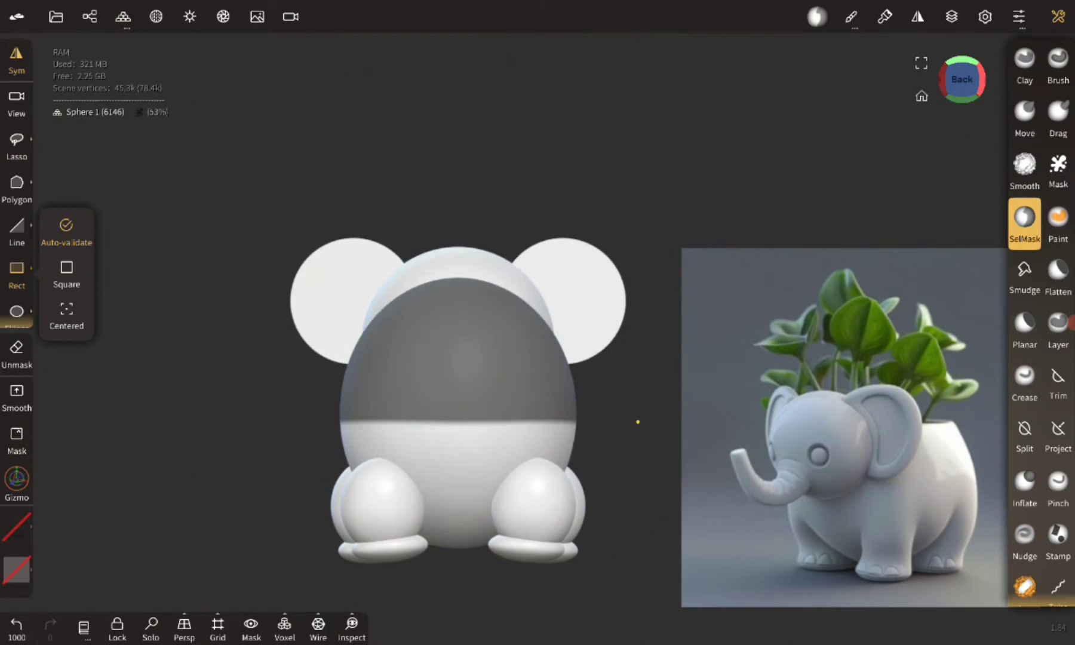
click(1024, 221)
click(1057, 170)
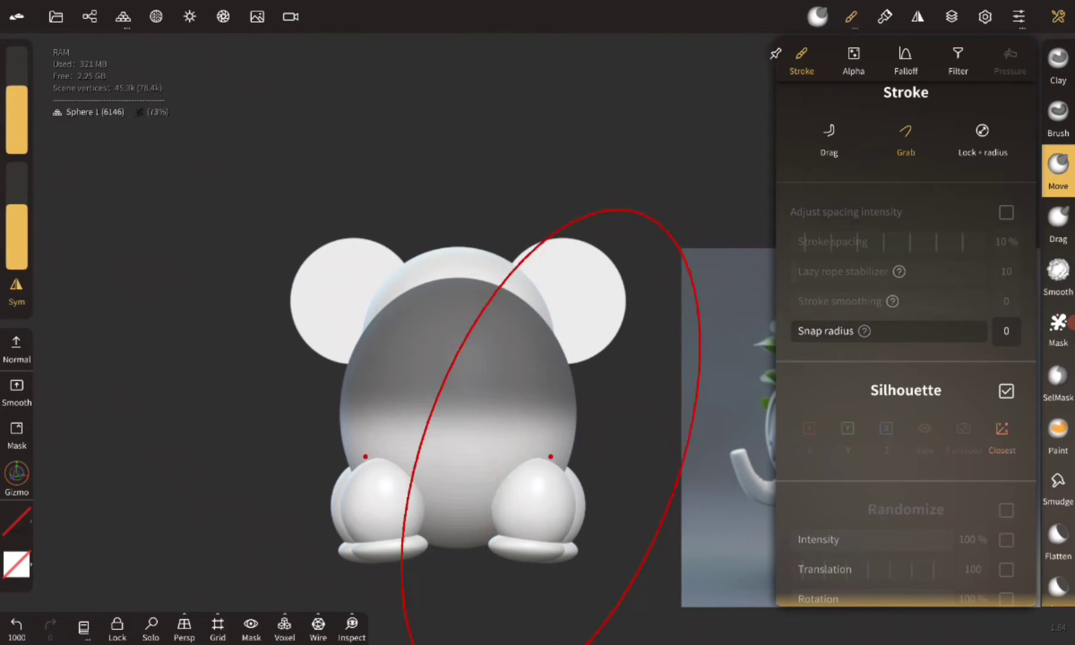
key(ctrl+z)
Keep shaping the body's top taller from side views, then start a trunk tube at the face
mouse_move(183, 442)
mouse_down()
mouse_move(323, 523)
mouse_move(768, 396)
mouse_move(223, 400)
mouse_move(295, 510)
mouse_move(252, 436)
mouse_up()
scroll(525, 341, up, 2)
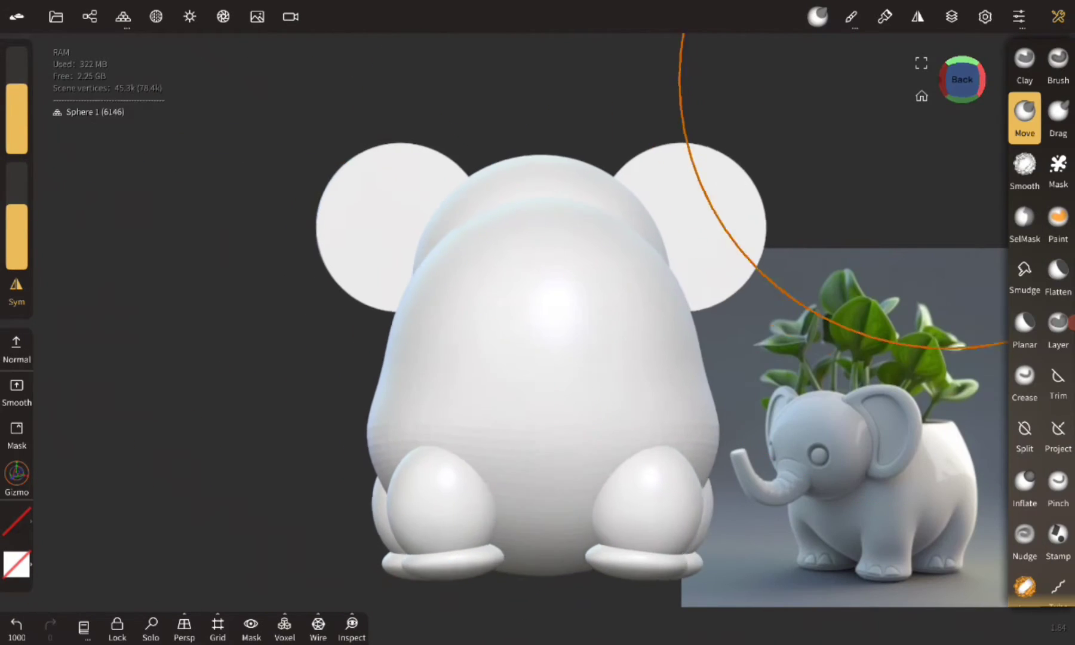
mouse_move(175, 354)
mouse_down()
mouse_move(196, 343)
mouse_move(394, 358)
mouse_move(168, 336)
mouse_up()
scroll(657, 345, up, 1)
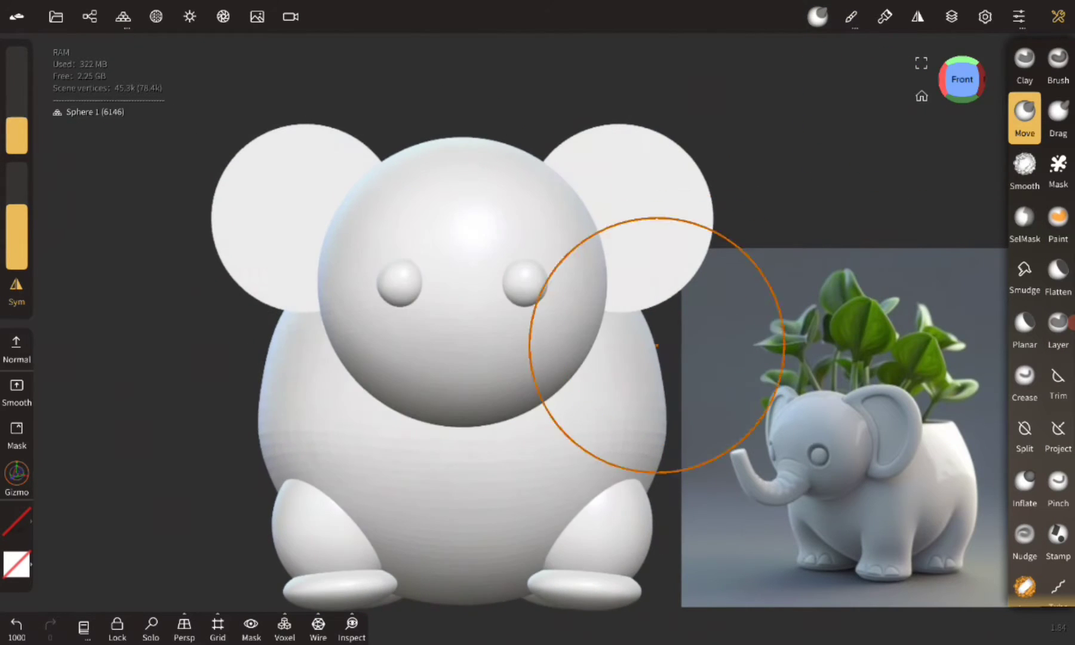
mouse_move(654, 364)
mouse_down()
mouse_move(179, 391)
mouse_move(328, 419)
mouse_move(197, 460)
mouse_up()
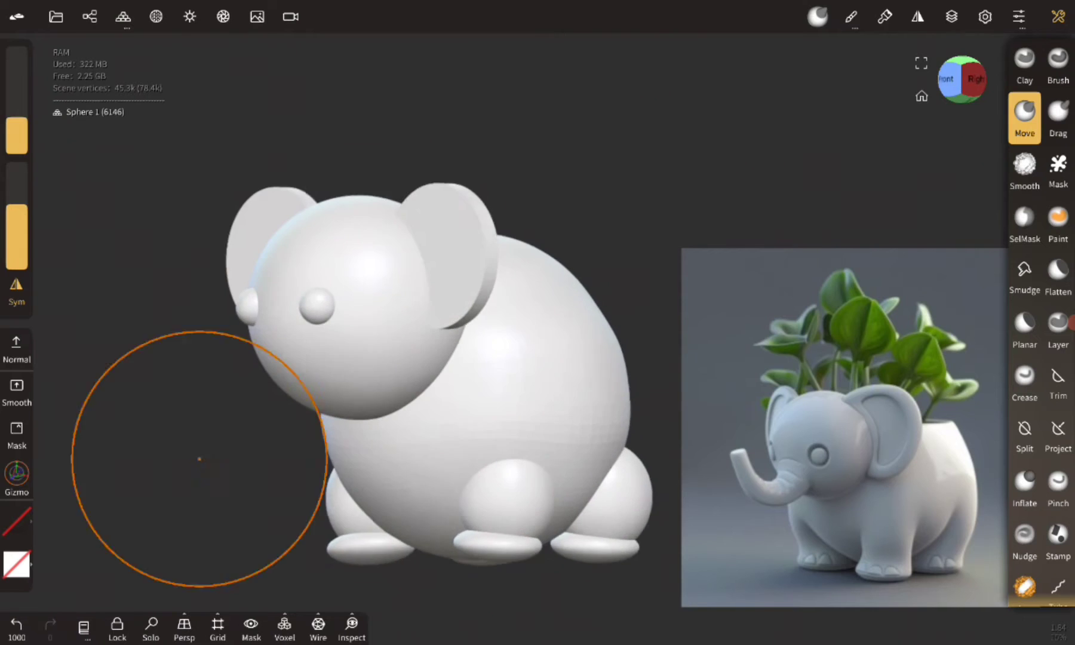
click(961, 81)
mouse_move(597, 382)
mouse_down()
mouse_move(497, 389)
mouse_move(413, 451)
mouse_up()
drag(1040, 478, 1041, 239)
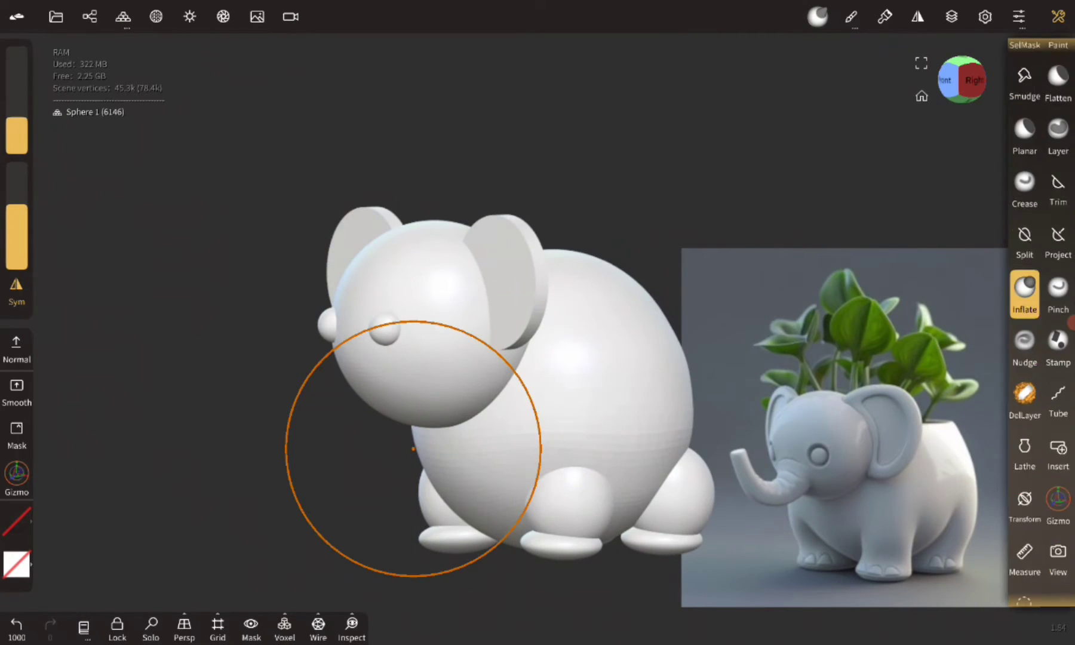
click(1057, 376)
drag(413, 448, 348, 356)
Extend the trunk path, thicken its radius, curve it in the Right view, and validate
click(209, 381)
click(961, 96)
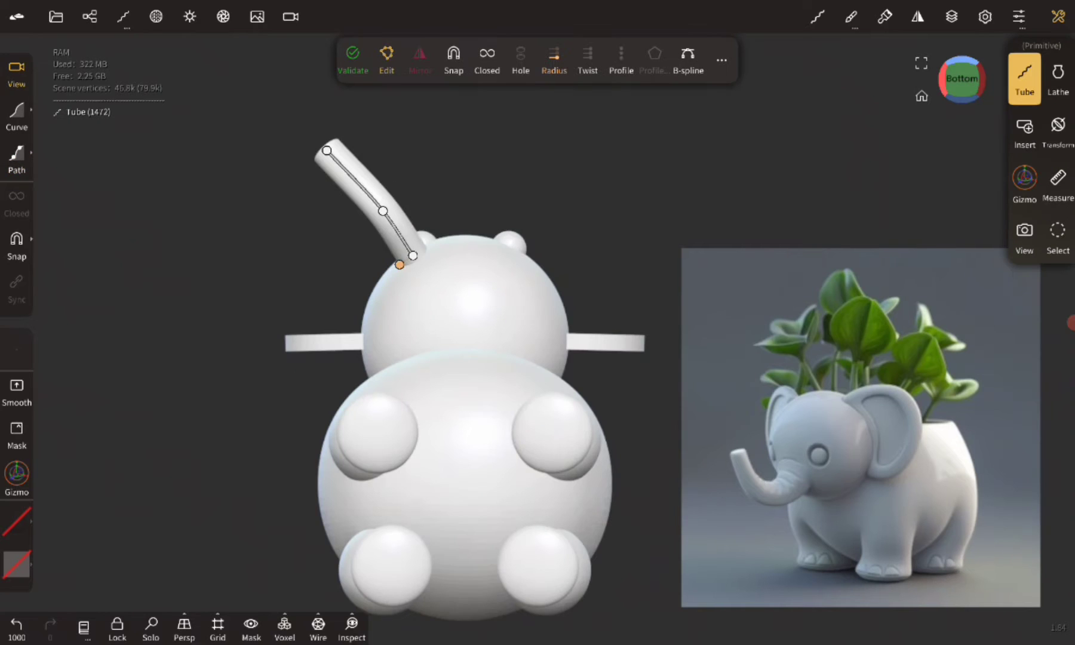
click(962, 79)
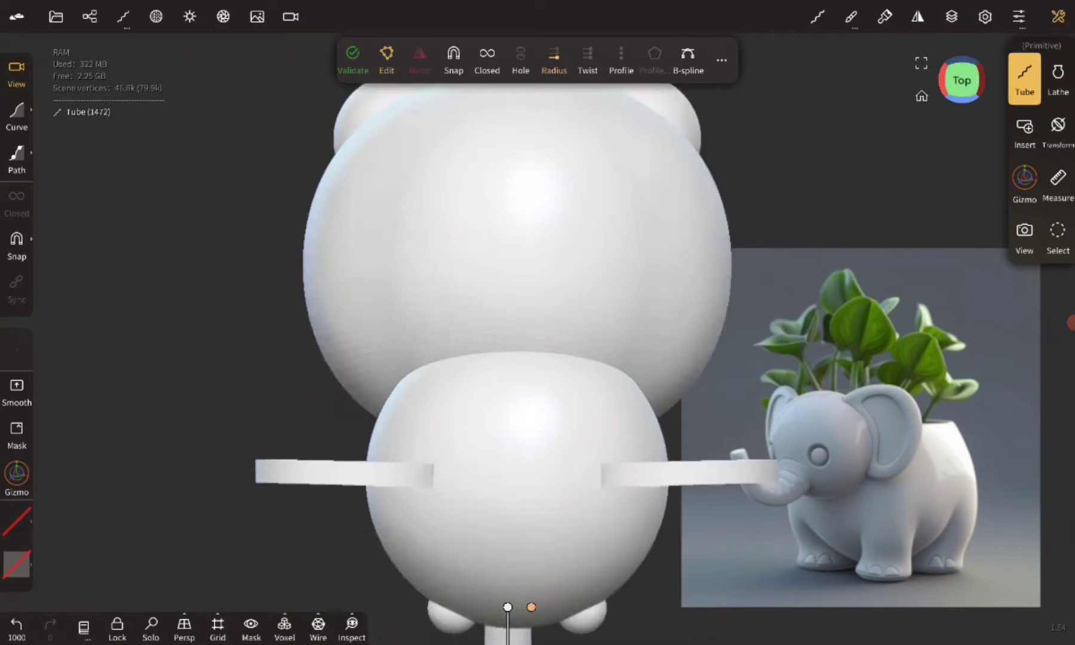
drag(597, 179, 657, 150)
click(977, 75)
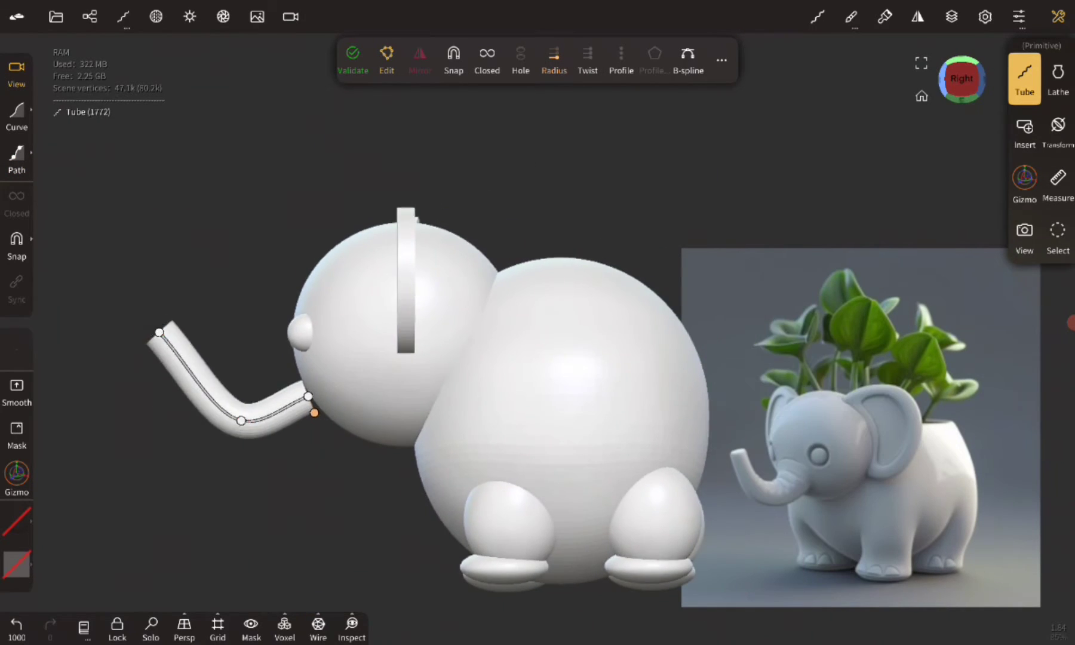
scroll(418, 358, up, 2)
drag(119, 325, 96, 338)
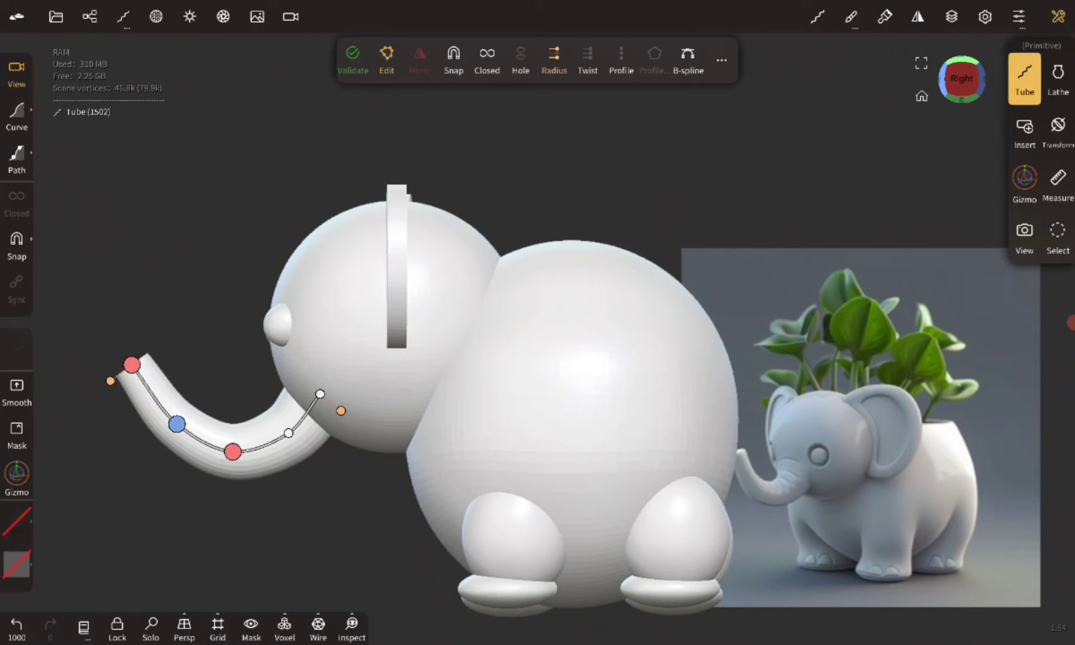
drag(597, 149, 657, 155)
click(1024, 179)
click(299, 251)
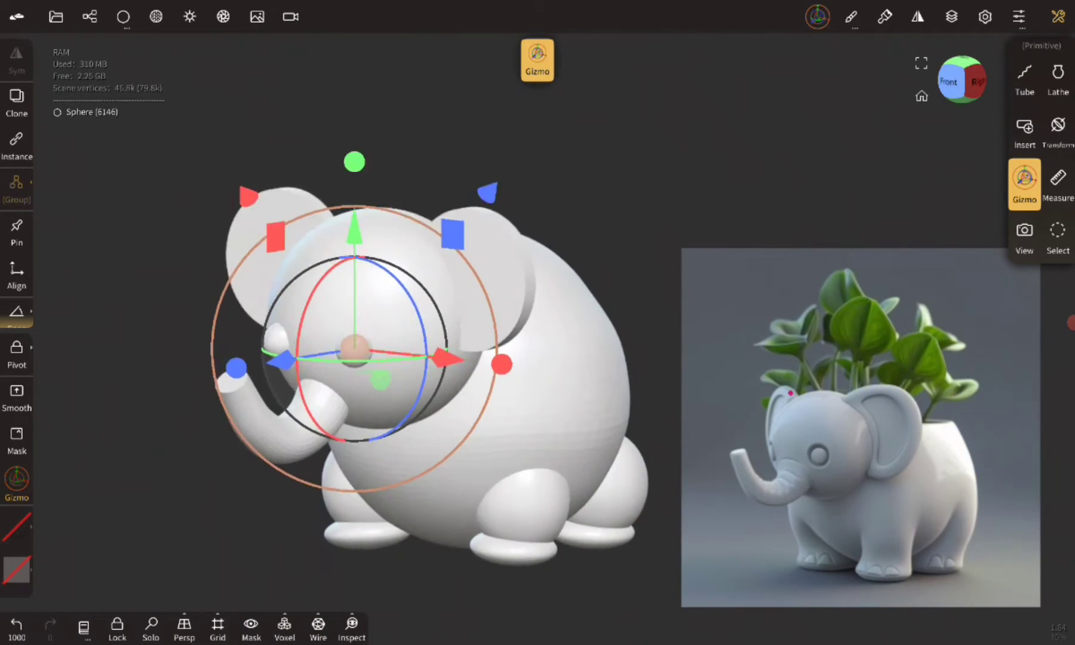
Save the Elephant project
drag(597, 179, 657, 191)
click(962, 80)
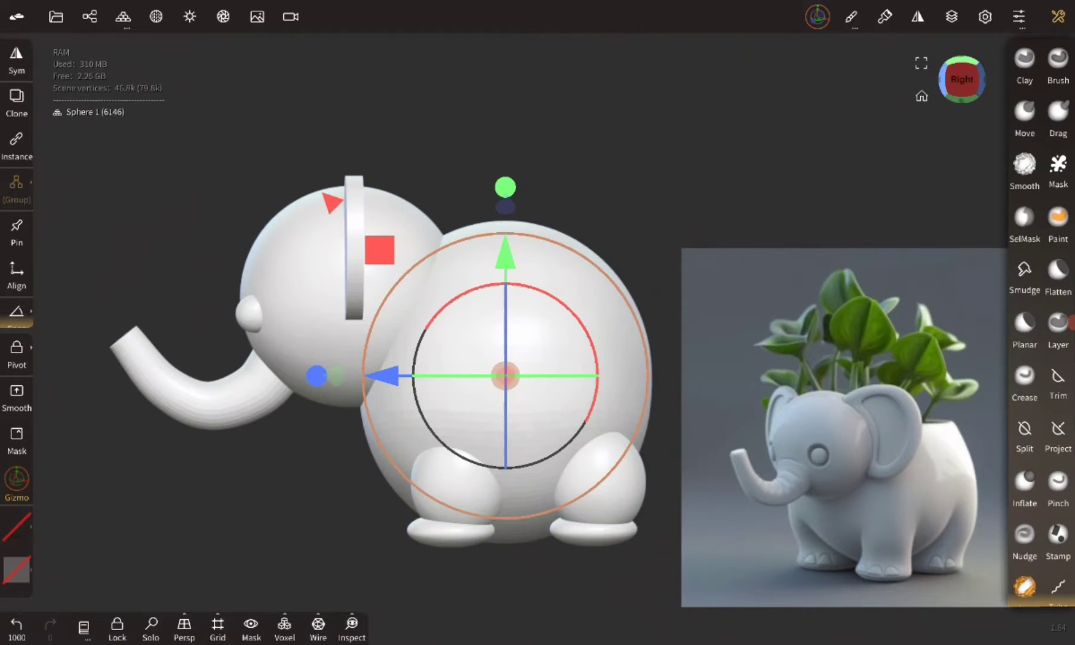
click(56, 16)
click(91, 251)
click(186, 323)
Slice off the top of the body with a rectangular trim
click(1058, 382)
click(16, 307)
mouse_move(706, 135)
mouse_down()
mouse_move(339, 261)
mouse_move(309, 242)
mouse_up()
Build up the legs with the Clay brush in the right side view
click(1024, 66)
drag(746, 406, 825, 407)
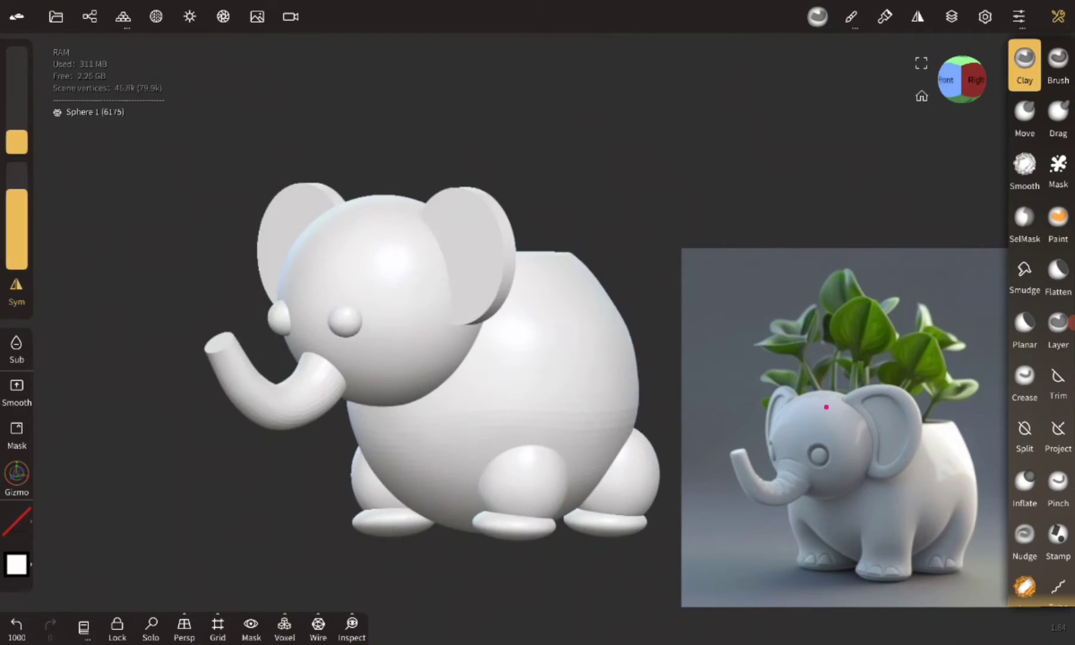
click(961, 80)
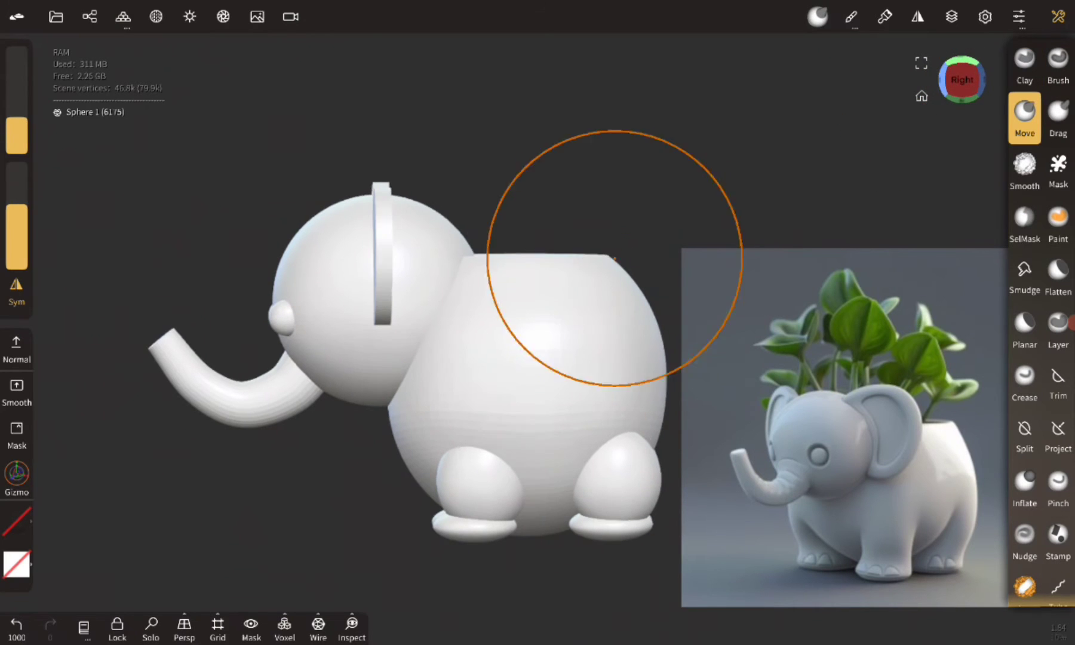
scroll(792, 264, up, 3)
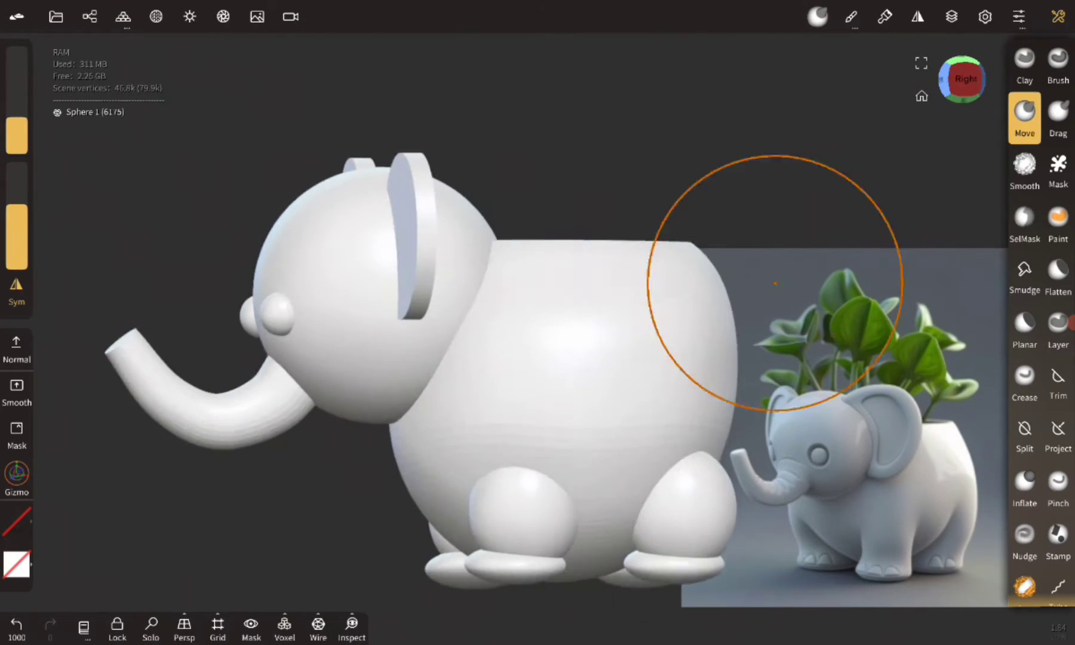
scroll(626, 295, up, 3)
scroll(581, 354, up, 3)
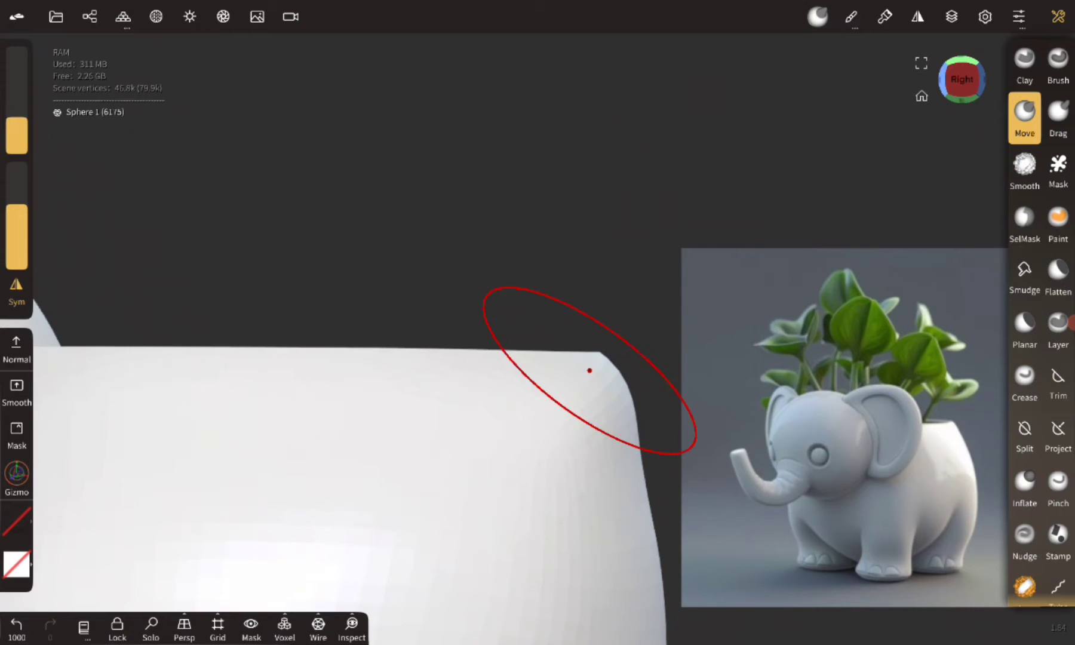
scroll(627, 381, up, 2)
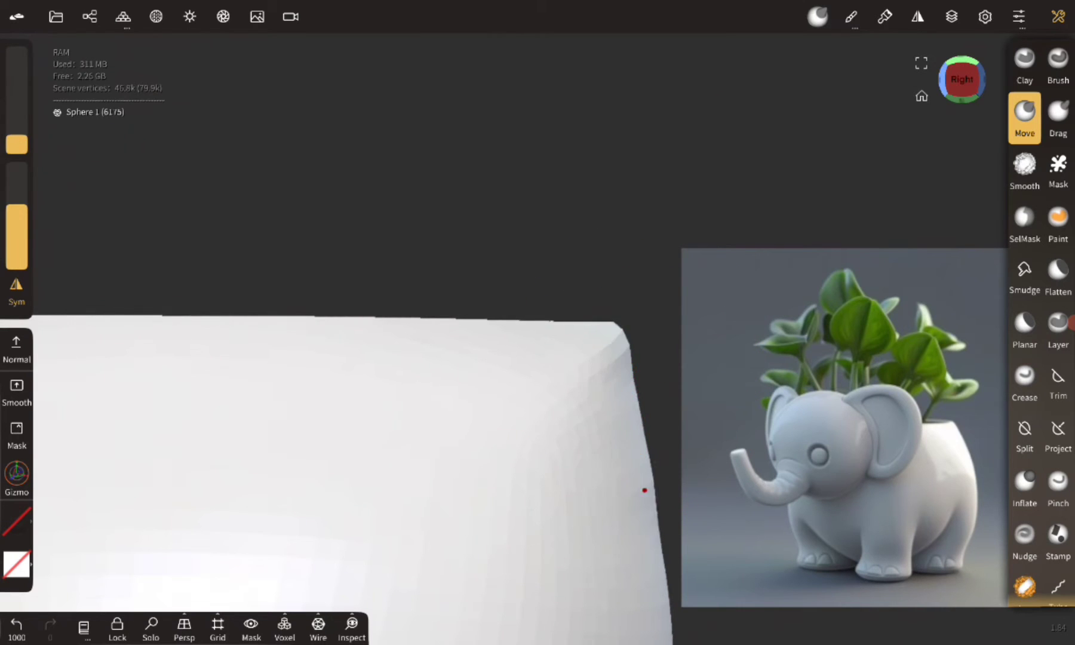
Smooth and reshape the legs into taller, tapered columns with the Smooth and Move brushes
click(1023, 170)
scroll(615, 327, down, 2)
scroll(599, 408, down, 3)
scroll(657, 394, down, 3)
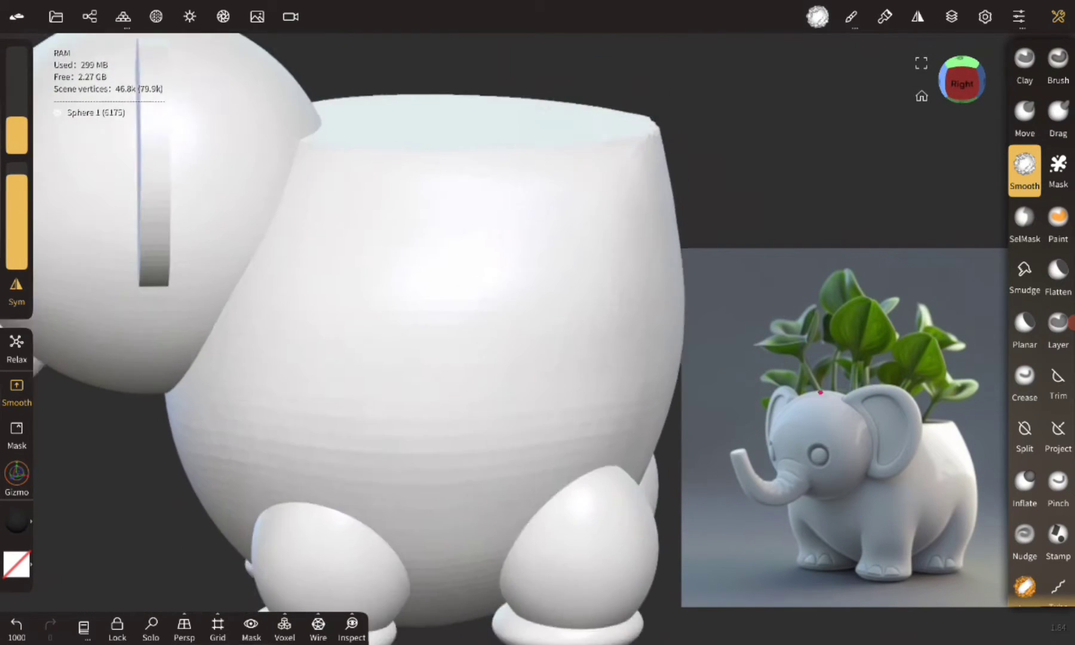
scroll(641, 384, up, 3)
scroll(804, 431, down, 3)
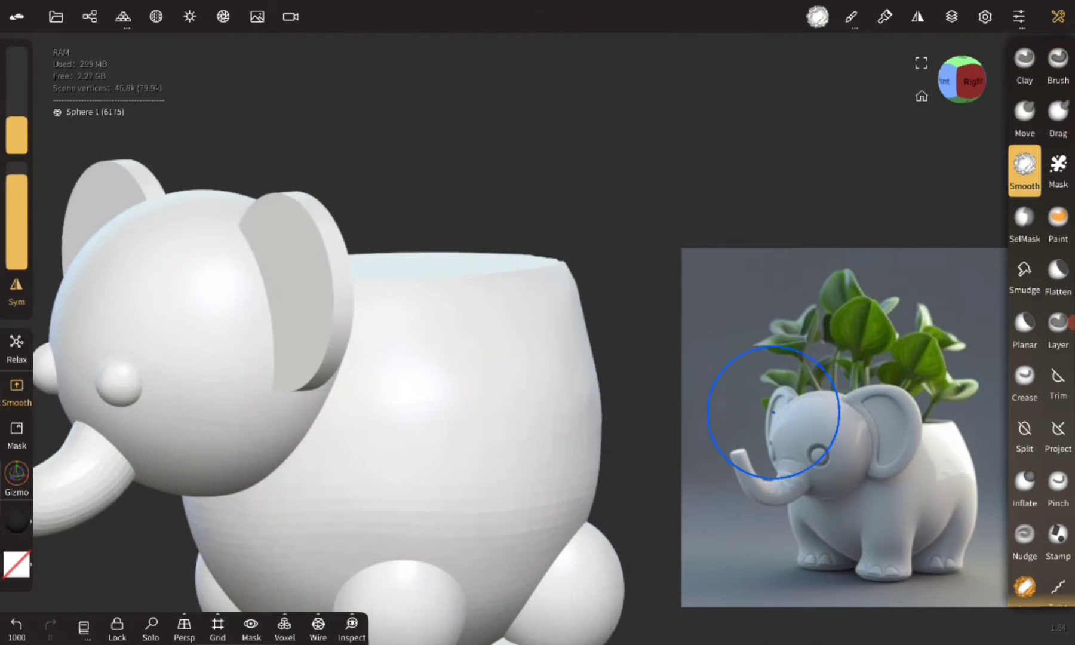
click(1024, 117)
middle_drag(583, 338, 628, 312)
click(1023, 170)
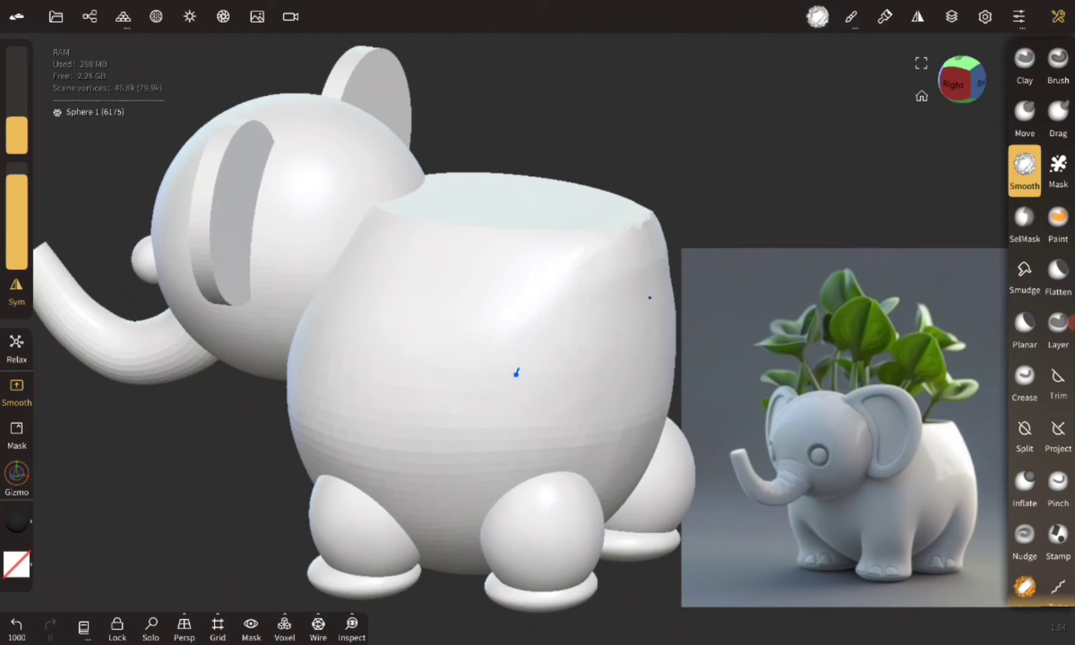
scroll(900, 360, down, 3)
middle_drag(899, 360, 845, 377)
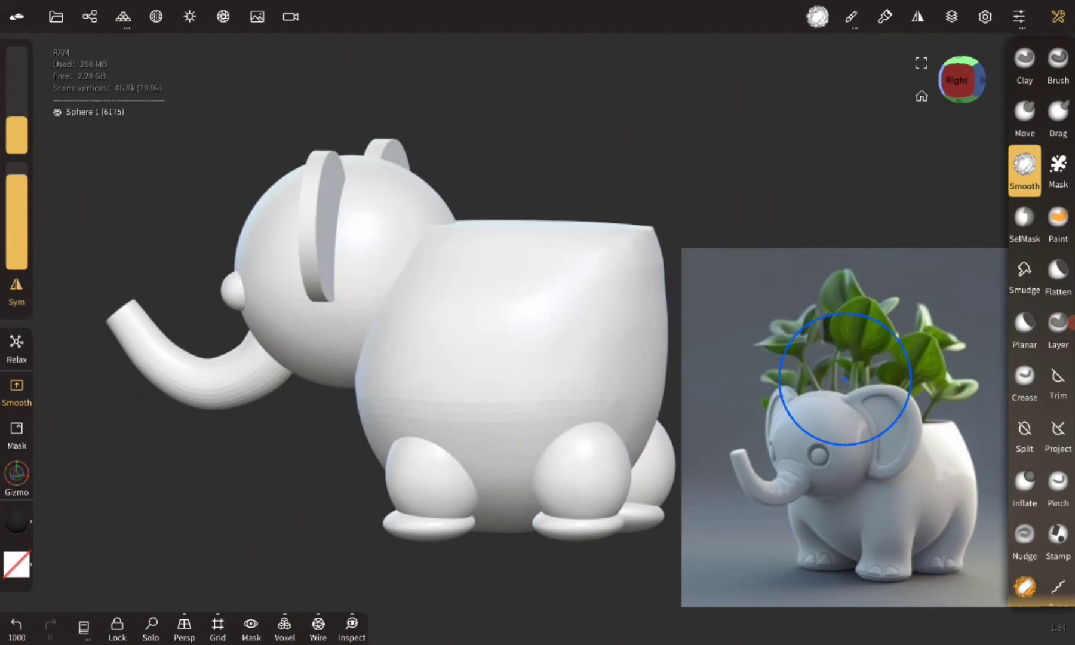
Select the back leg and smooth where it joins the body
click(55, 16)
click(592, 447)
mouse_move(597, 435)
middle_down()
mouse_move(632, 396)
mouse_move(624, 383)
mouse_move(627, 396)
mouse_move(840, 386)
mouse_move(678, 446)
mouse_move(568, 413)
mouse_move(538, 281)
mouse_move(566, 323)
mouse_move(696, 233)
mouse_move(720, 333)
mouse_move(839, 444)
mouse_move(535, 415)
middle_up()
scroll(626, 396, up, 3)
key(s)
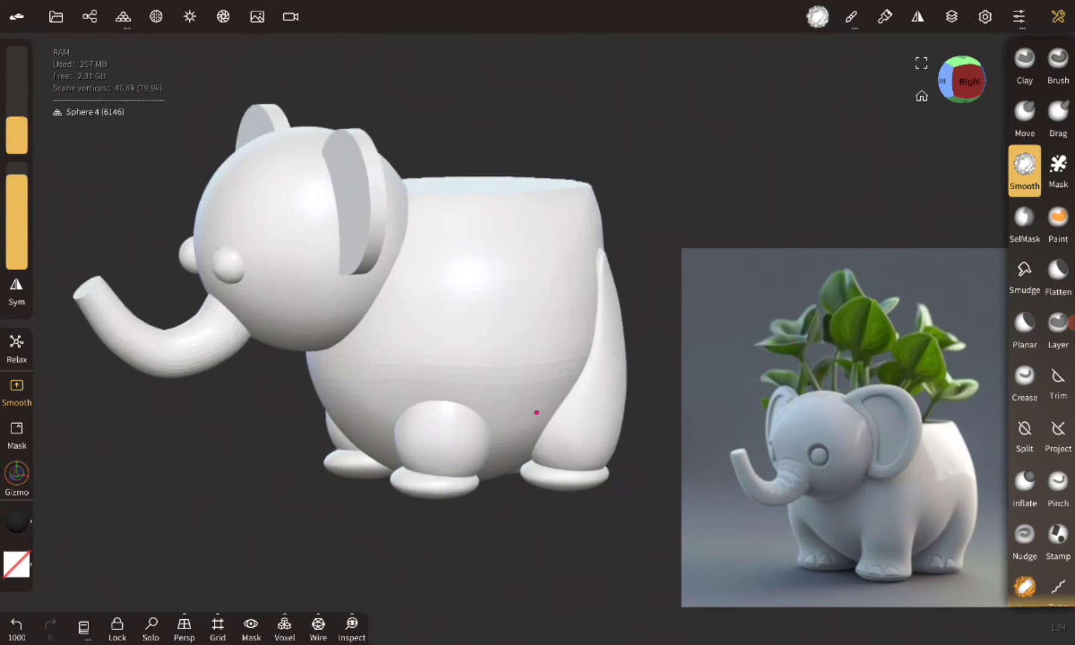
scroll(535, 415, up, 3)
scroll(474, 320, down, 3)
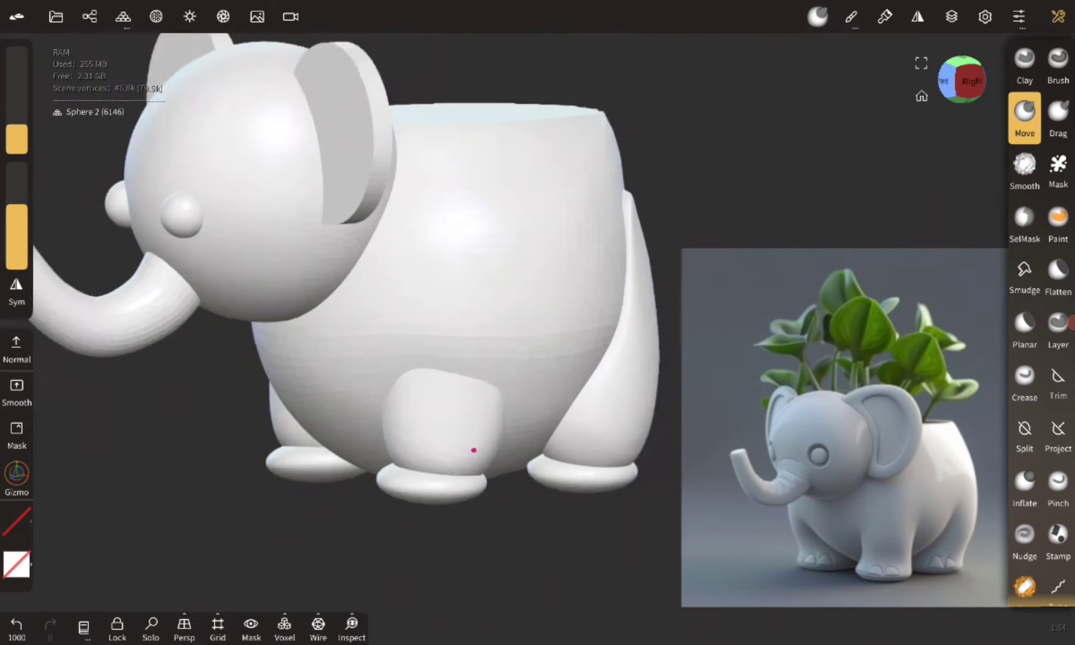
mouse_move(473, 450)
middle_down()
mouse_move(480, 377)
mouse_move(514, 395)
middle_up()
scroll(585, 335, up, 3)
scroll(586, 335, down, 5)
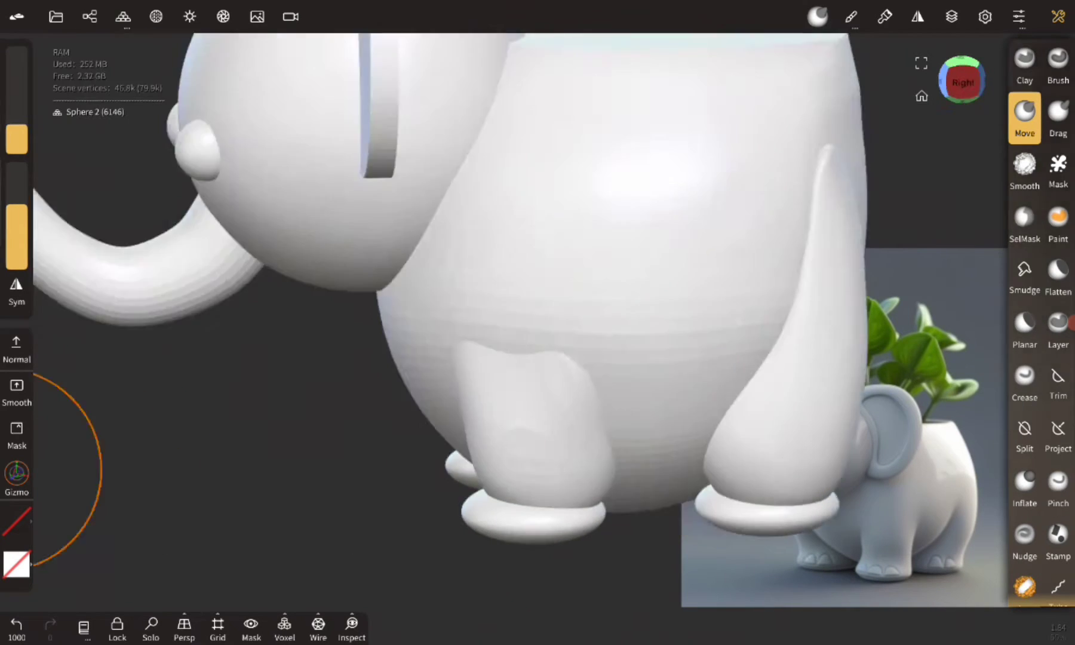
mouse_move(586, 336)
middle_down()
mouse_move(504, 431)
mouse_move(507, 422)
middle_up()
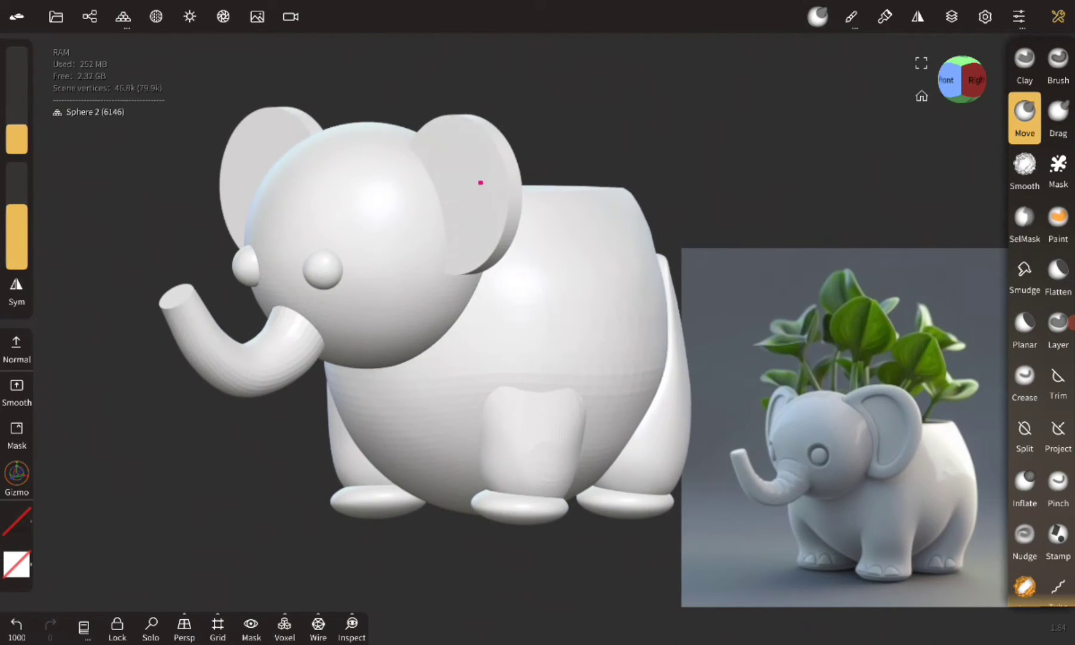
Tap the ear, head, trunk and body to check each separate part
click(480, 182)
mouse_move(480, 183)
middle_down()
mouse_move(418, 191)
mouse_move(358, 239)
mouse_move(298, 227)
middle_up()
click(393, 237)
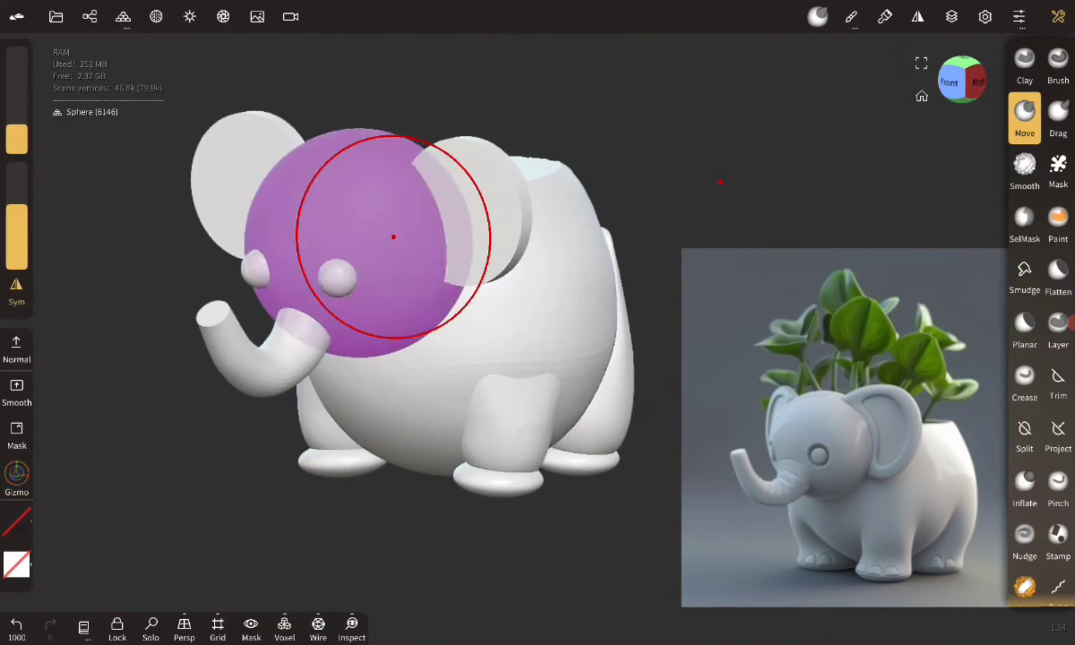
click(268, 341)
click(427, 412)
Select the Sphere 2 leg pieces in the scene list and boolean-merge them into one mesh
click(89, 16)
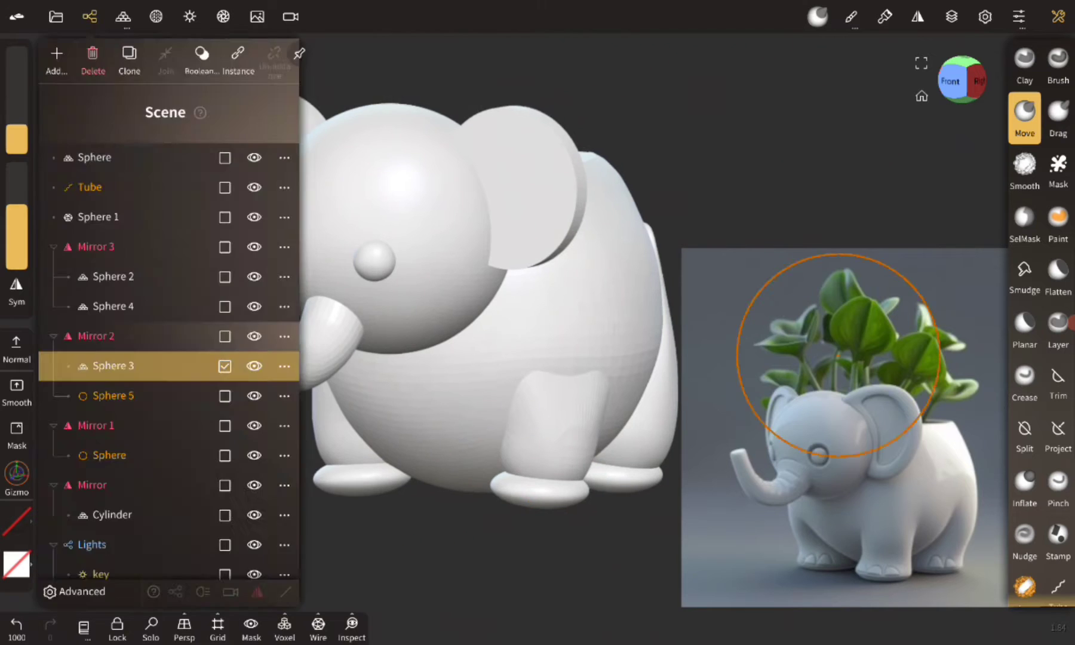
click(578, 420)
drag(224, 247, 225, 455)
click(573, 426)
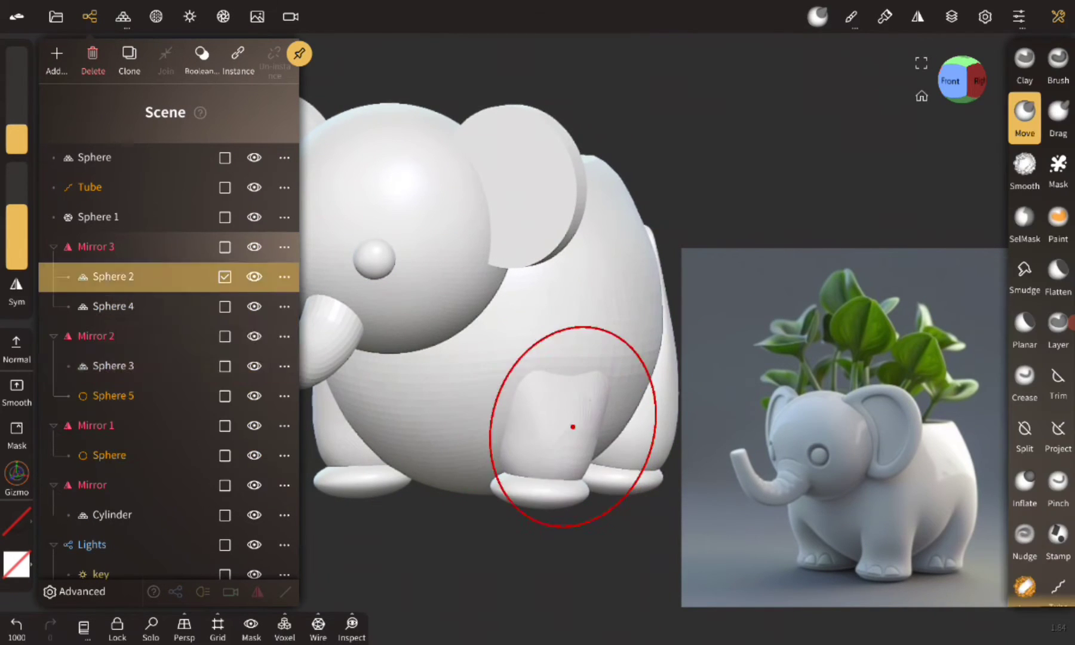
click(224, 366)
click(202, 57)
click(201, 242)
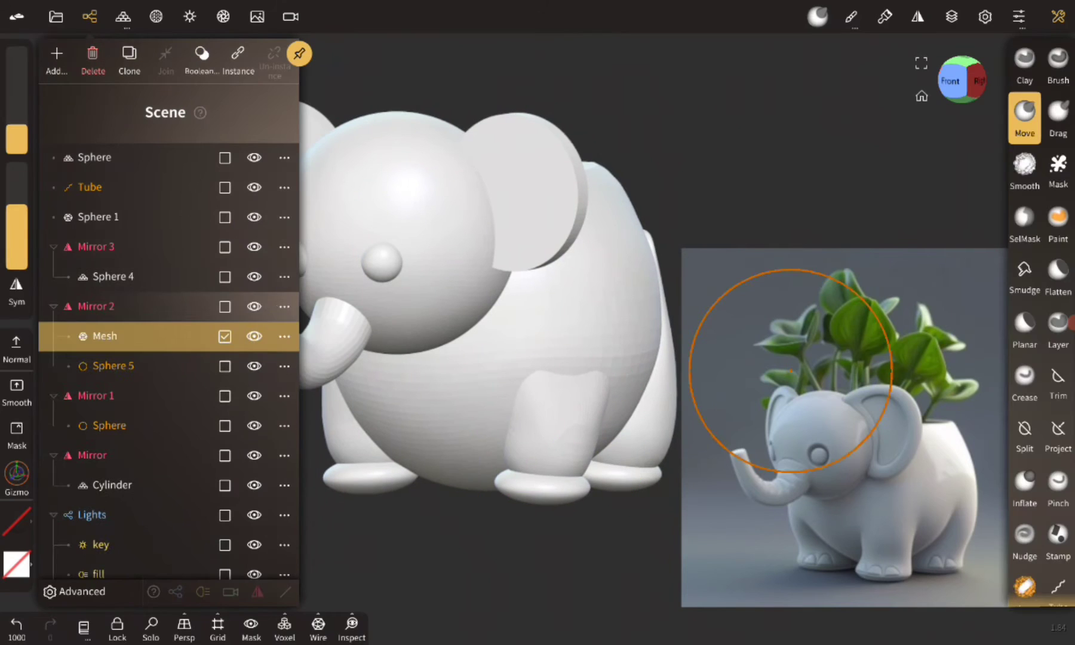
Voxel-merge the legs, Sphere 4 and Sphere 1 into the body Sphere 5
click(202, 57)
click(201, 242)
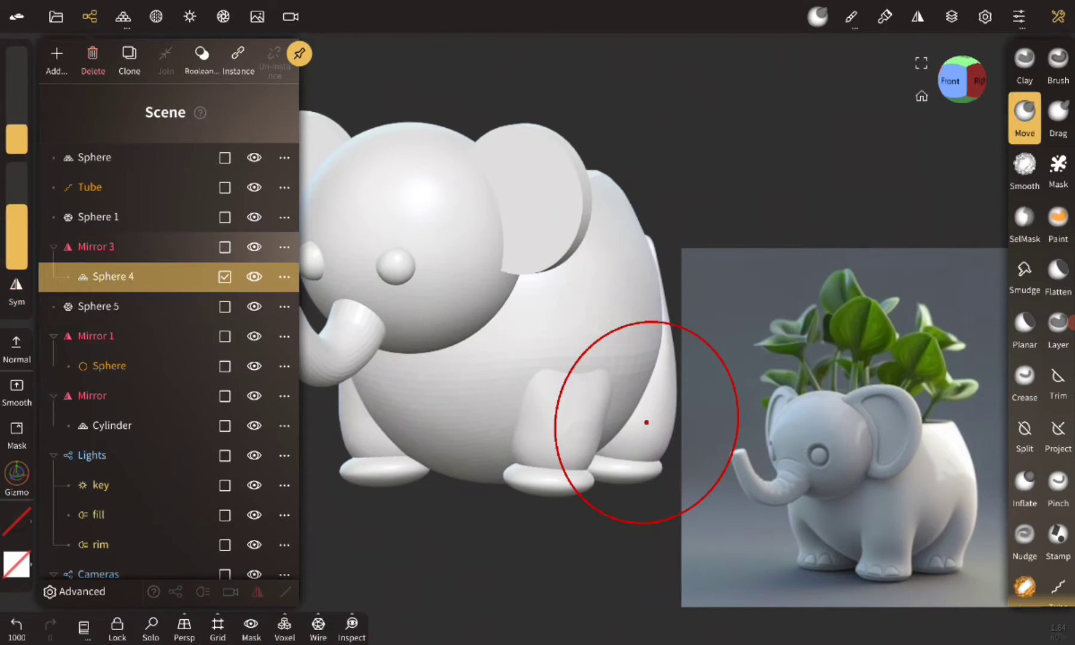
click(201, 57)
click(191, 96)
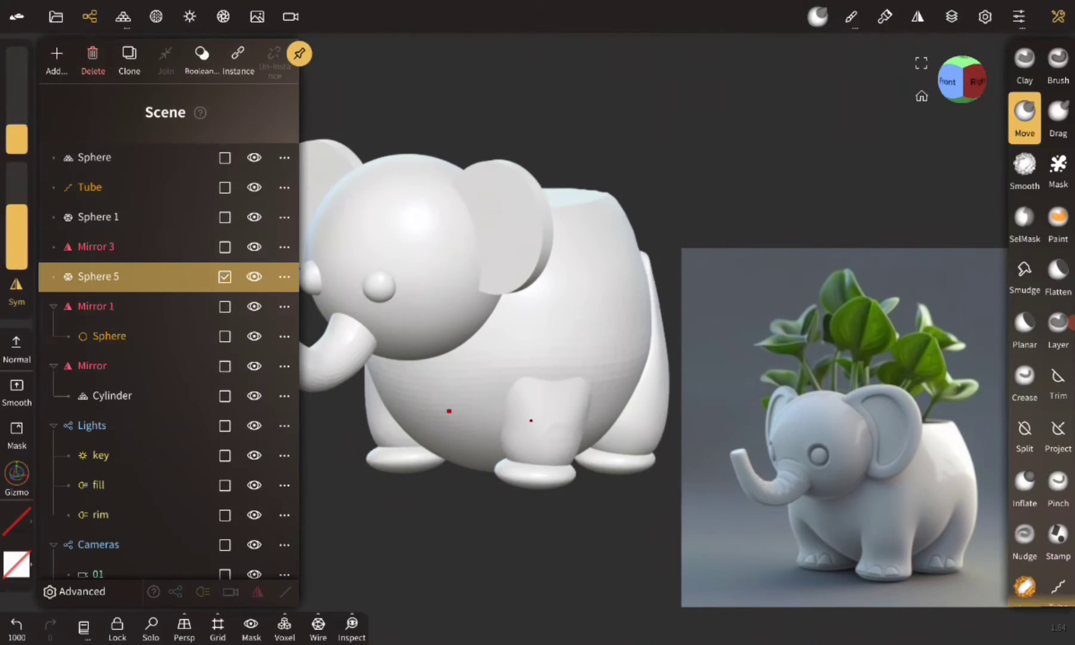
click(224, 276)
click(202, 56)
click(192, 96)
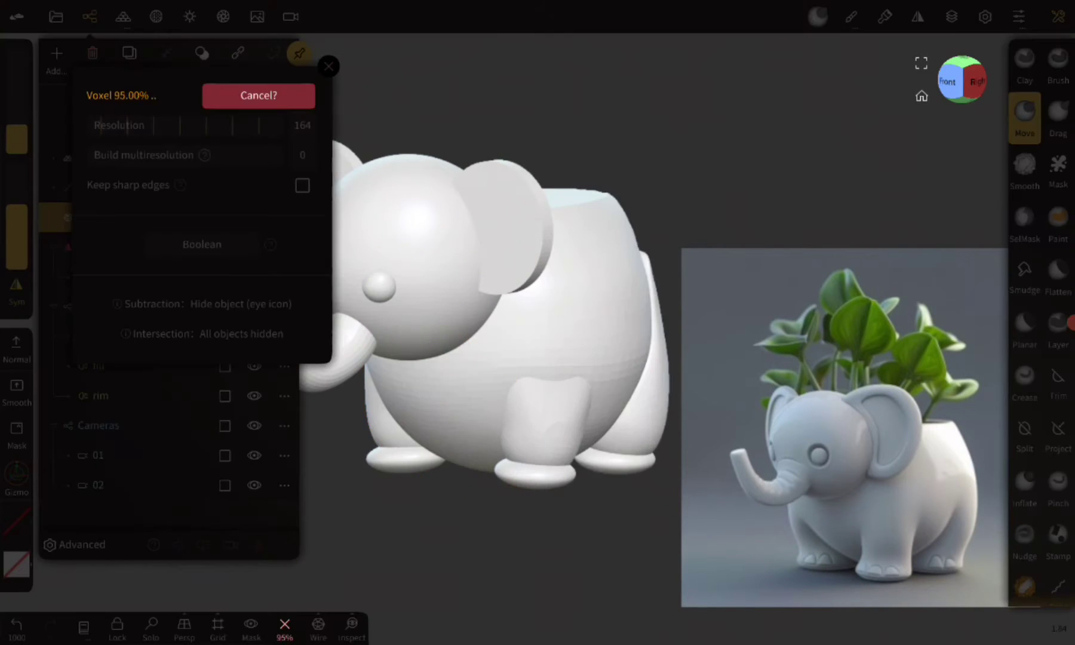
Smooth the leg joins on the merged body, undoing the last strokes
mouse_move(453, 418)
mouse_down()
mouse_move(627, 460)
mouse_move(537, 358)
mouse_move(417, 328)
mouse_up()
scroll(418, 328, up, 5)
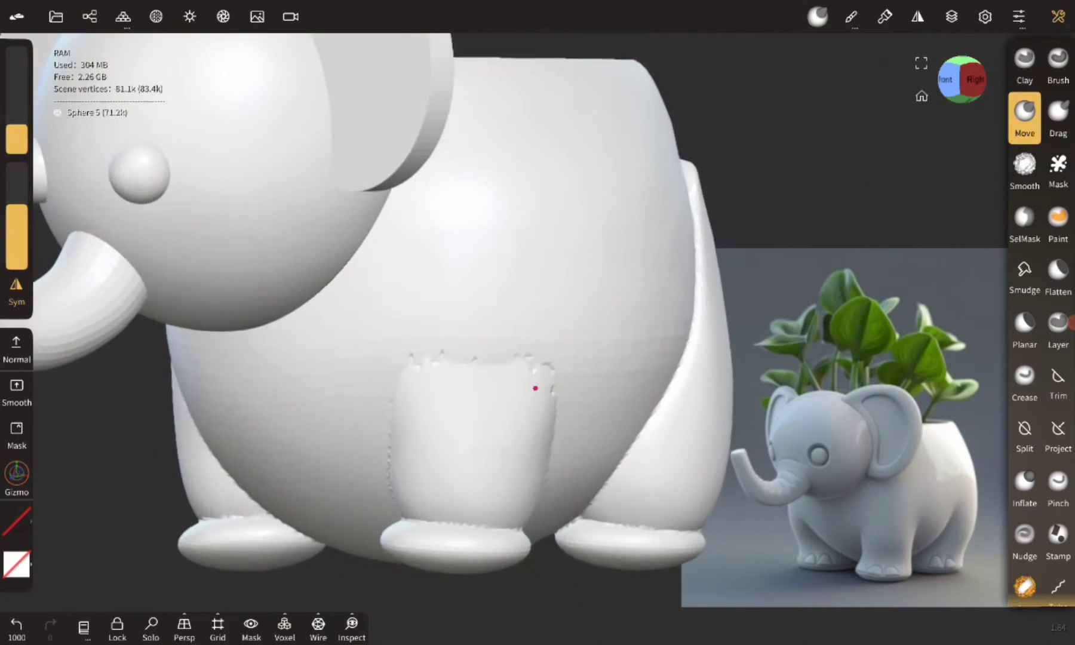
click(17, 393)
scroll(435, 335, down, 3)
mouse_move(791, 382)
mouse_down()
mouse_move(480, 463)
mouse_move(473, 448)
mouse_move(445, 476)
mouse_move(591, 463)
mouse_up()
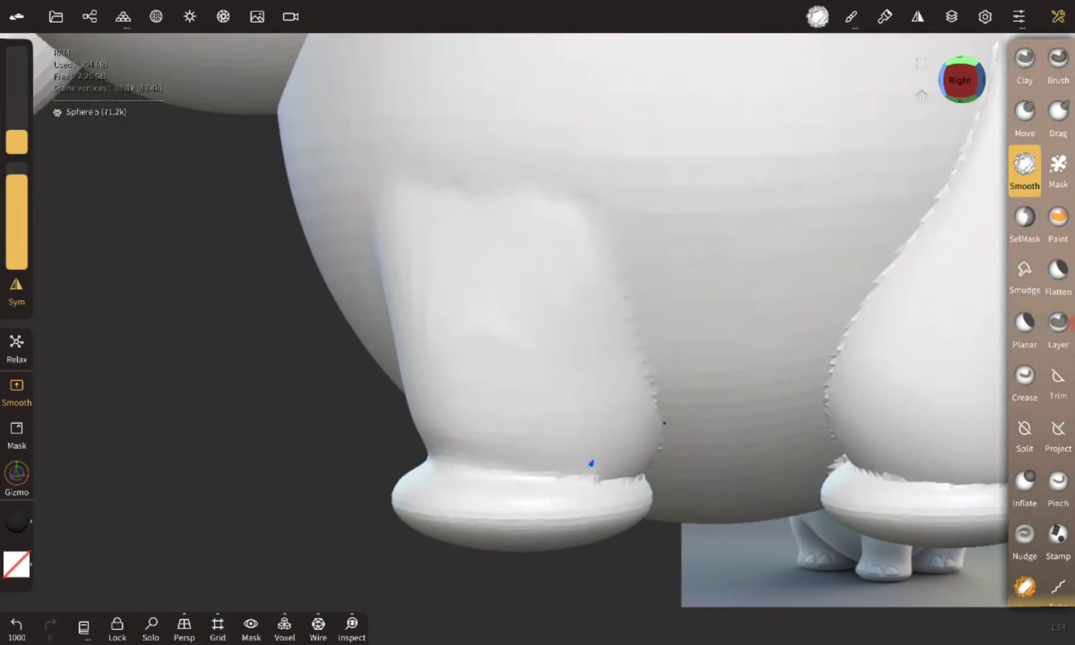
scroll(586, 425, down, 5)
scroll(458, 379, up, 5)
scroll(508, 472, up, 2)
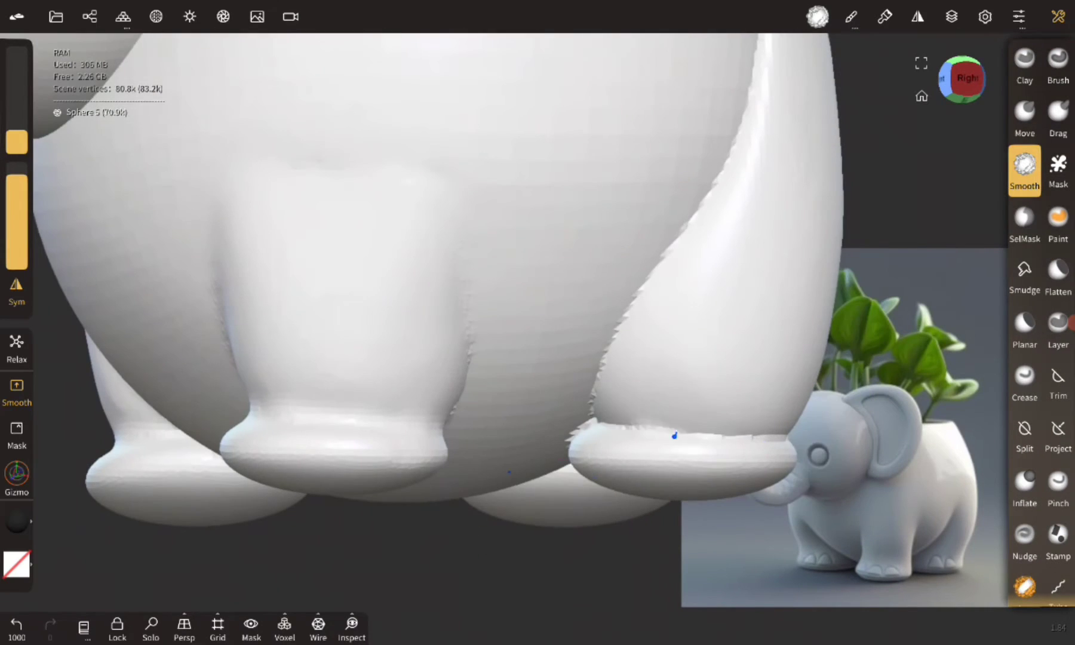
key(ctrl+z)
key(ctrl+z)
Inspect the legs from below and behind, then push the pot body's side with the Move brush
mouse_move(649, 278)
mouse_down()
mouse_move(546, 411)
mouse_move(534, 383)
mouse_up()
drag(589, 361, 326, 516)
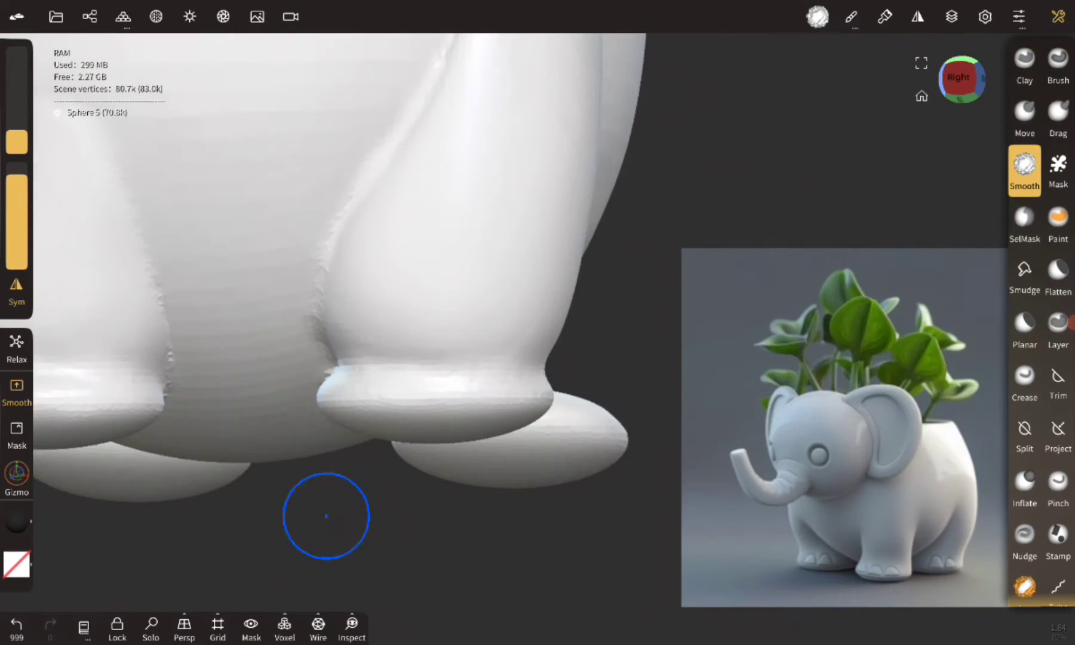
drag(412, 357, 506, 376)
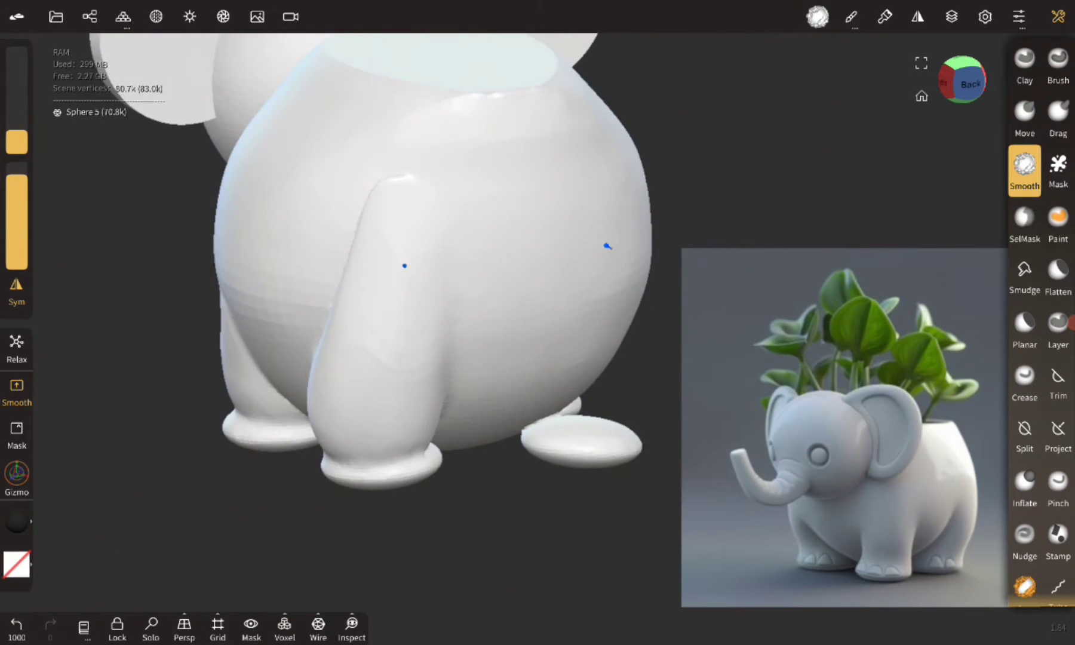
mouse_move(405, 265)
mouse_down()
mouse_move(492, 364)
mouse_move(434, 259)
mouse_up()
mouse_move(506, 312)
mouse_down()
mouse_move(36, 444)
mouse_move(585, 247)
mouse_move(488, 399)
mouse_up()
click(1024, 116)
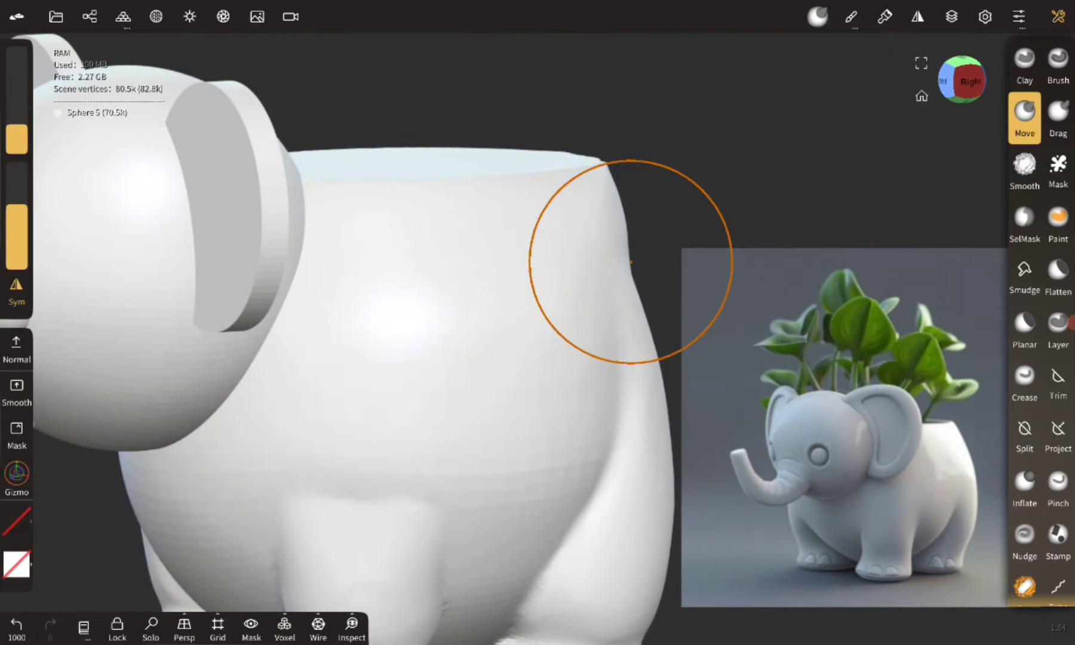
drag(16, 137, 17, 123)
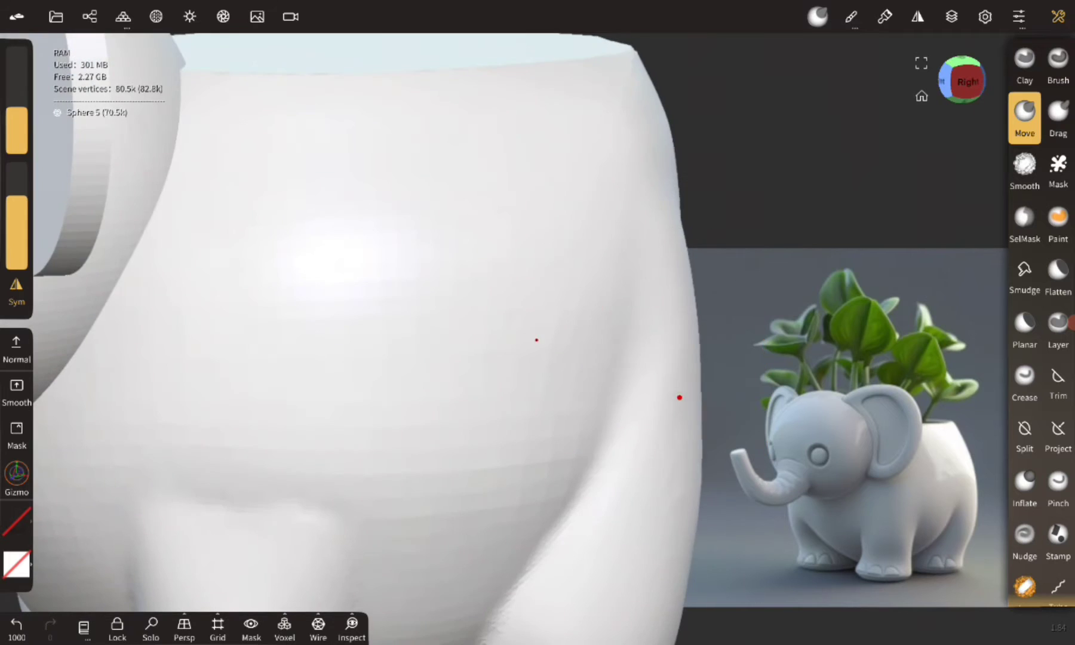
Smooth the joins around the back and left side of the body
mouse_move(514, 352)
mouse_down()
mouse_move(580, 405)
mouse_move(640, 329)
mouse_up()
click(1024, 167)
scroll(678, 306, up, 3)
scroll(678, 306, down, 3)
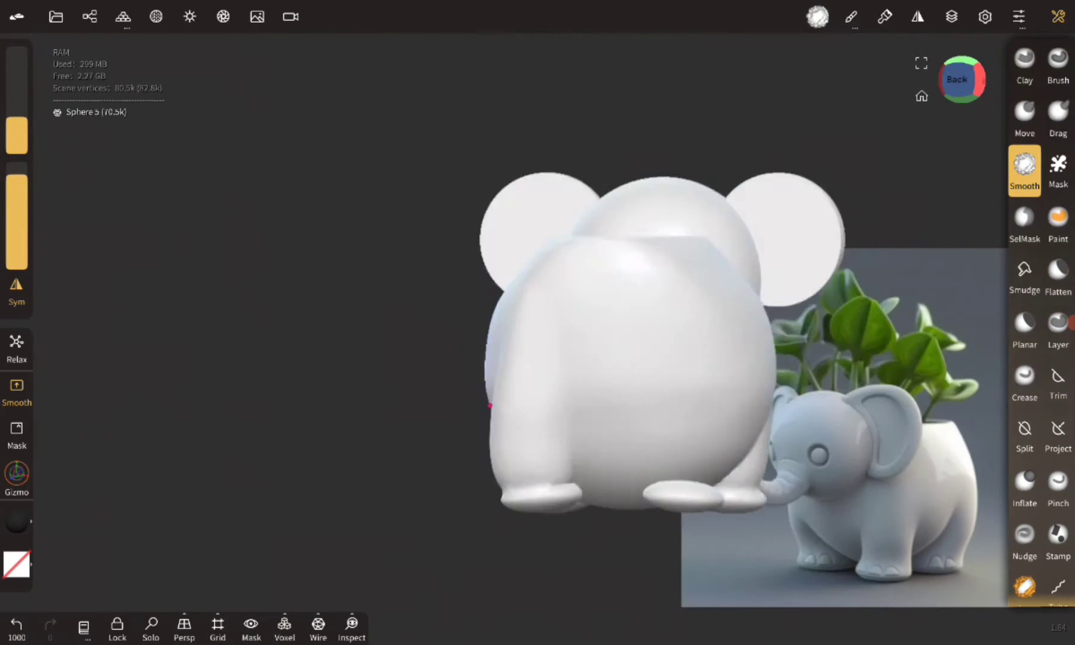
click(16, 293)
mouse_move(187, 455)
mouse_down()
mouse_move(273, 391)
mouse_move(185, 368)
mouse_move(391, 395)
mouse_up()
scroll(480, 317, up, 3)
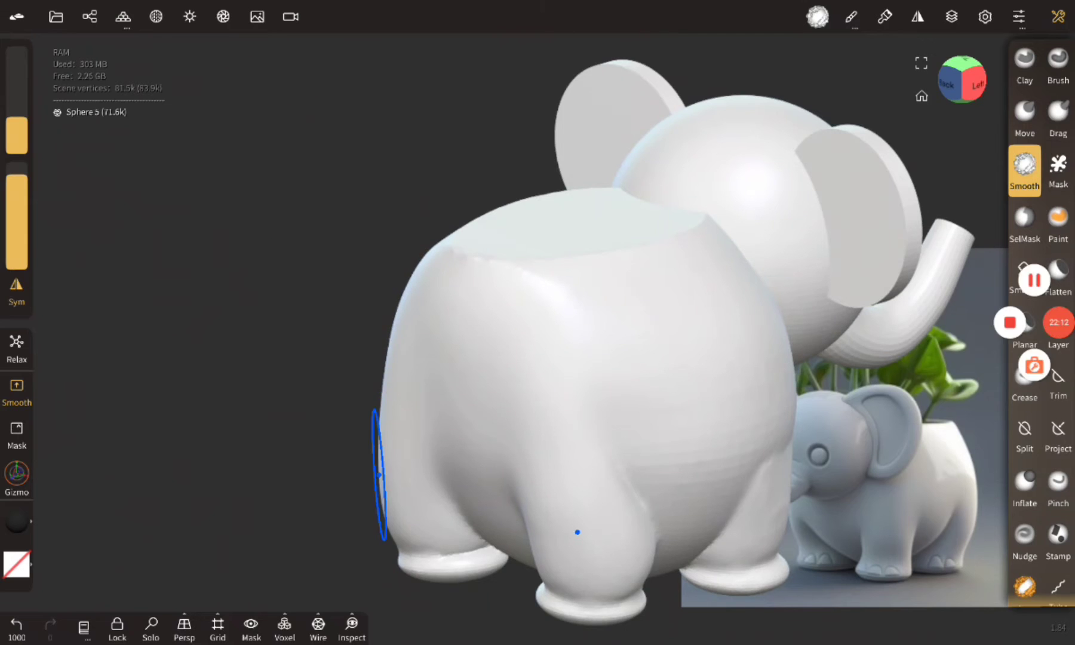
drag(576, 531, 523, 378)
scroll(518, 354, up, 3)
Mask a D shape inside both ears, invert it, and sink the inner areas with Layer
click(1058, 325)
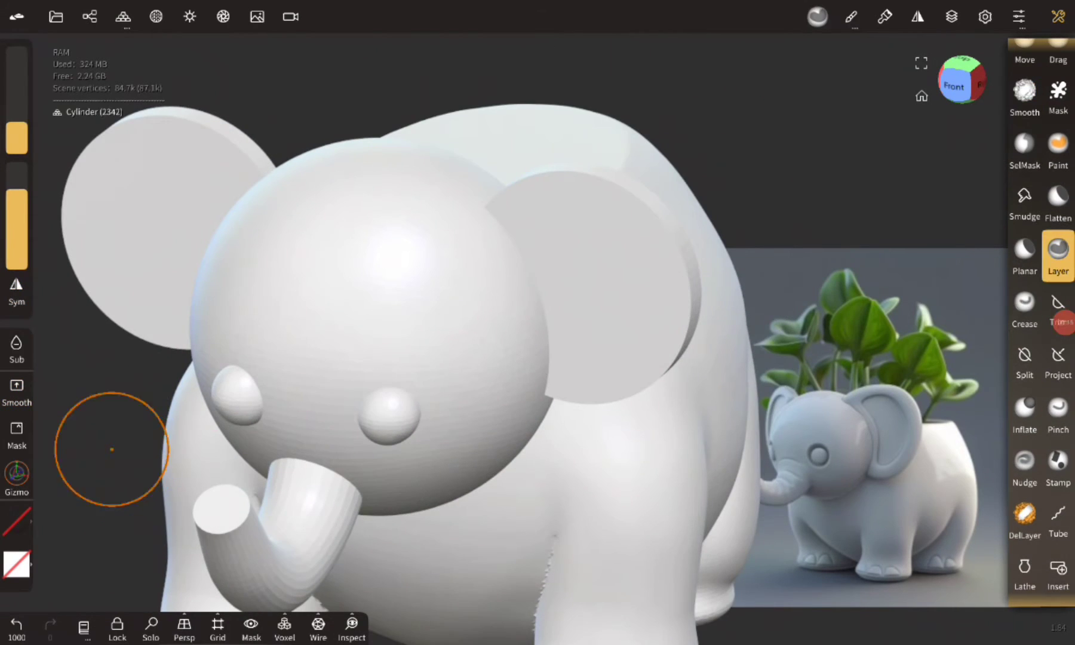
scroll(112, 449, up, 2)
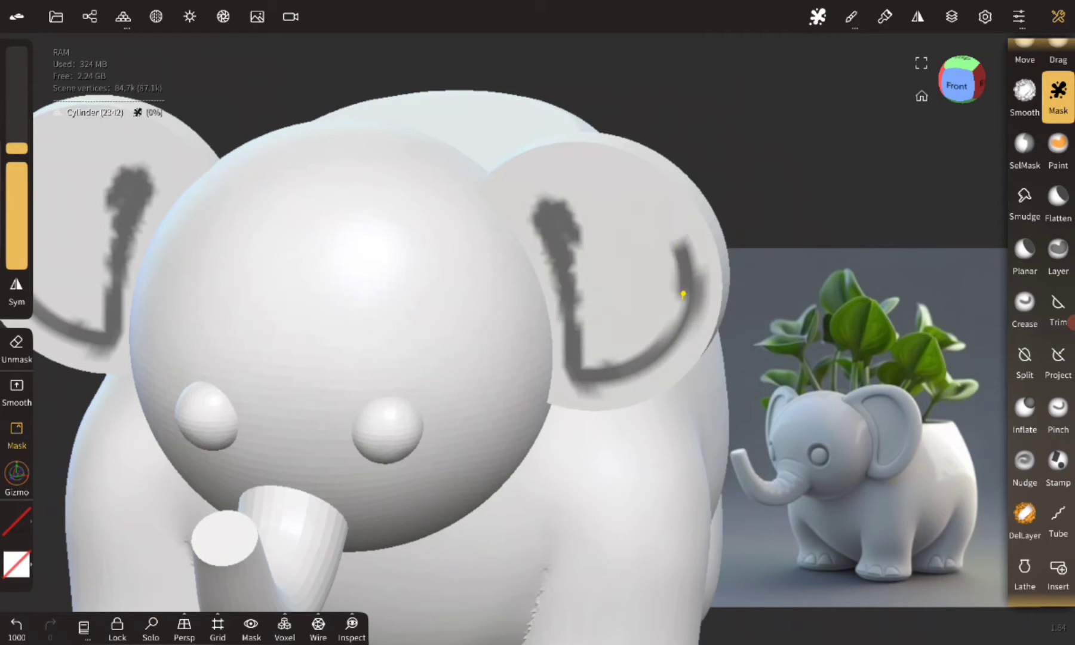
drag(684, 293, 603, 189)
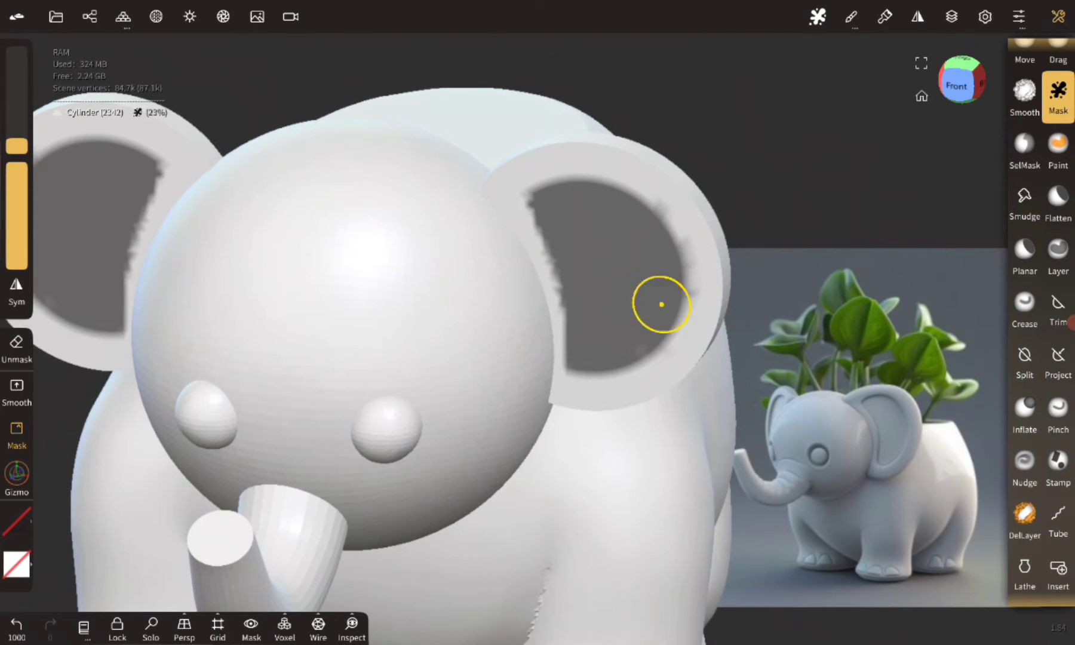
click(844, 188)
drag(622, 234, 633, 364)
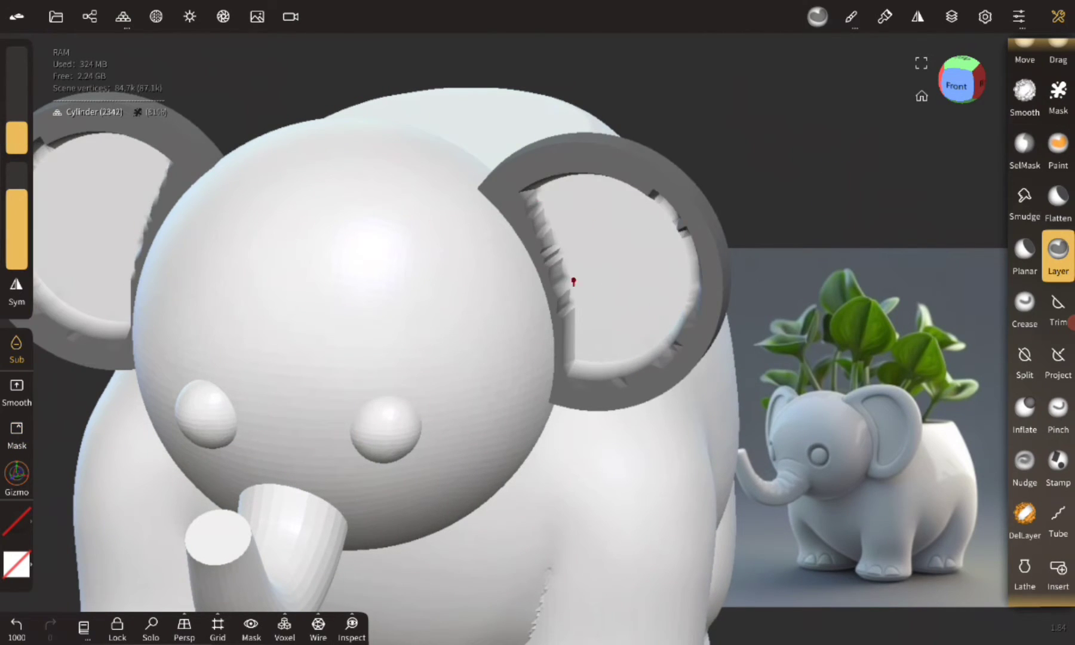
mouse_move(776, 179)
mouse_down()
mouse_move(633, 233)
mouse_move(532, 389)
mouse_up()
Voxel remesh the ears to clear the mask, then pick the Smooth brush
click(284, 623)
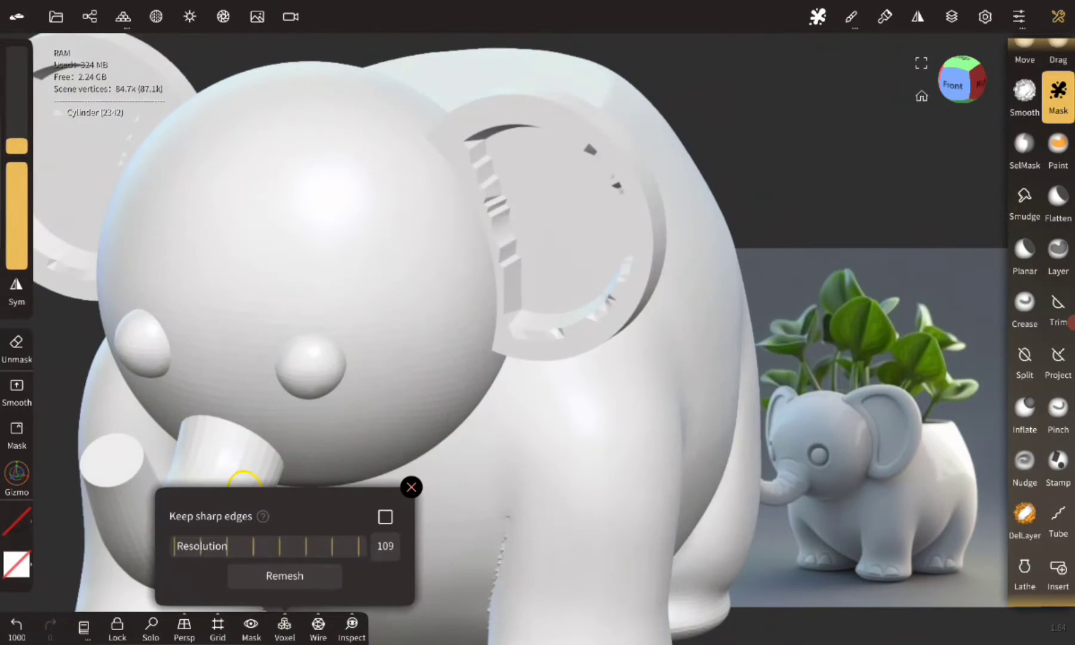
click(283, 508)
drag(777, 225, 746, 233)
click(1025, 94)
drag(806, 179, 899, 158)
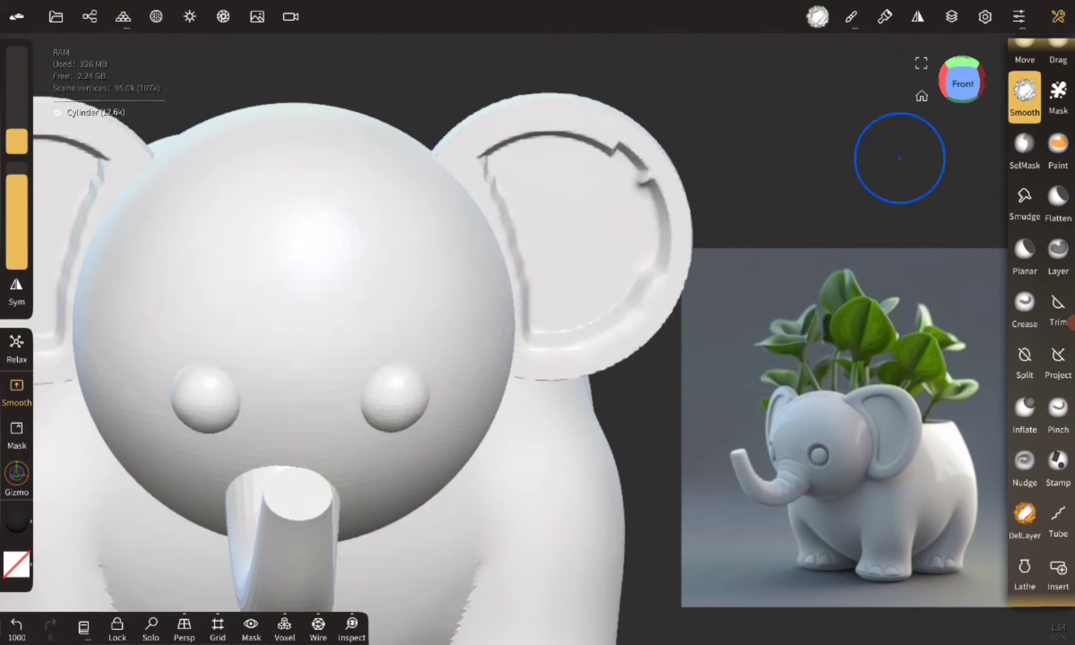
drag(547, 337, 573, 179)
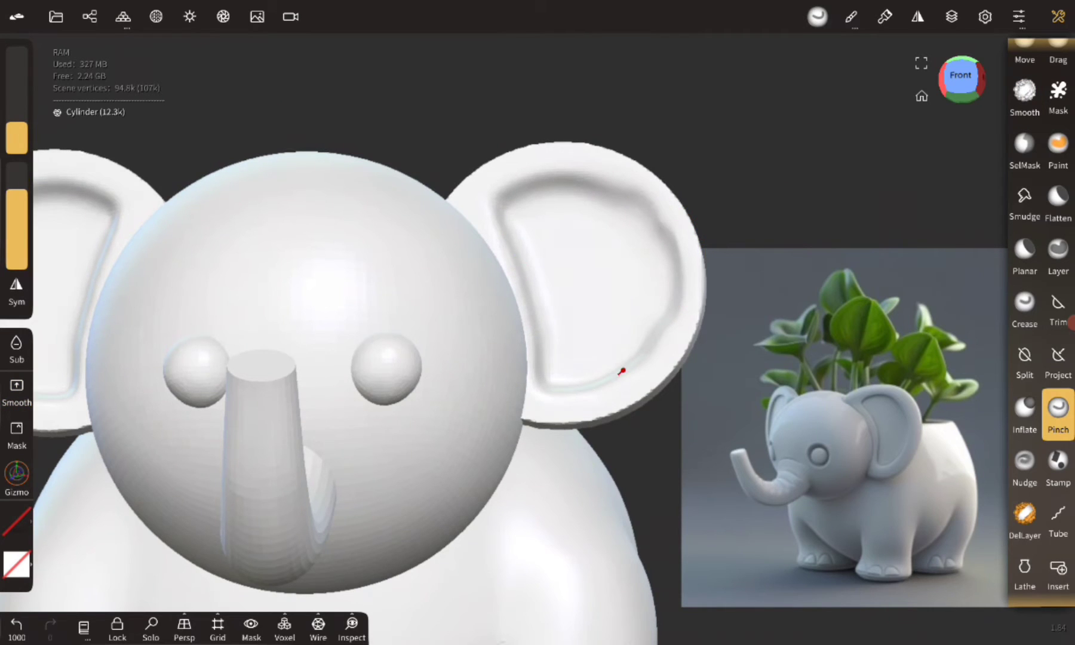
Zoom in close on the elephant's head and undo the last ear stroke
drag(621, 371, 563, 132)
drag(835, 216, 679, 352)
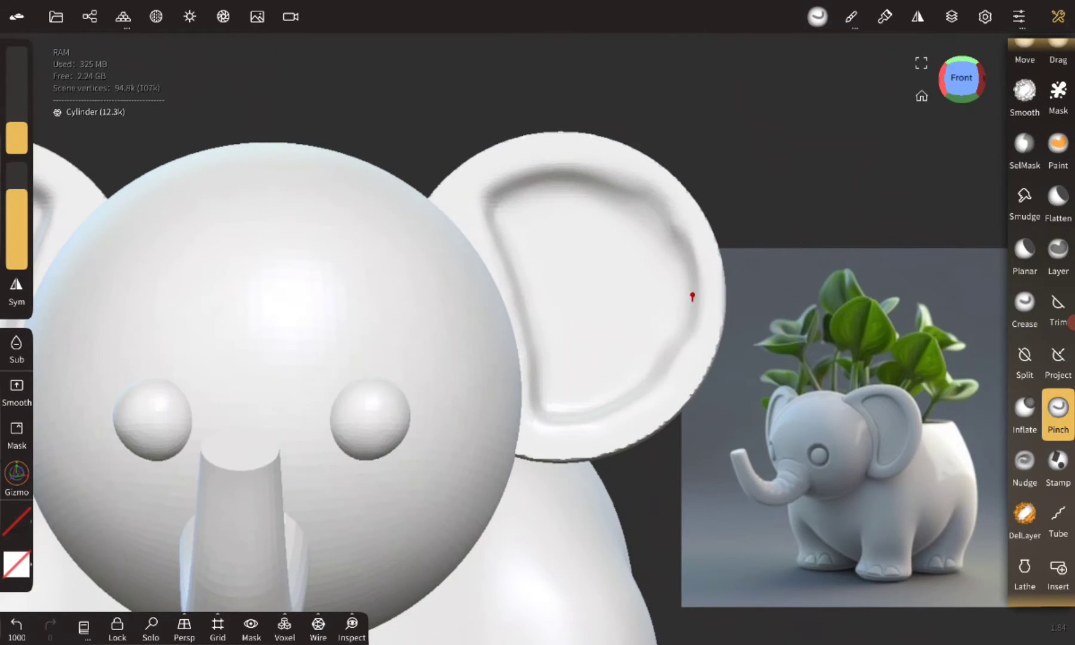
drag(495, 239, 864, 268)
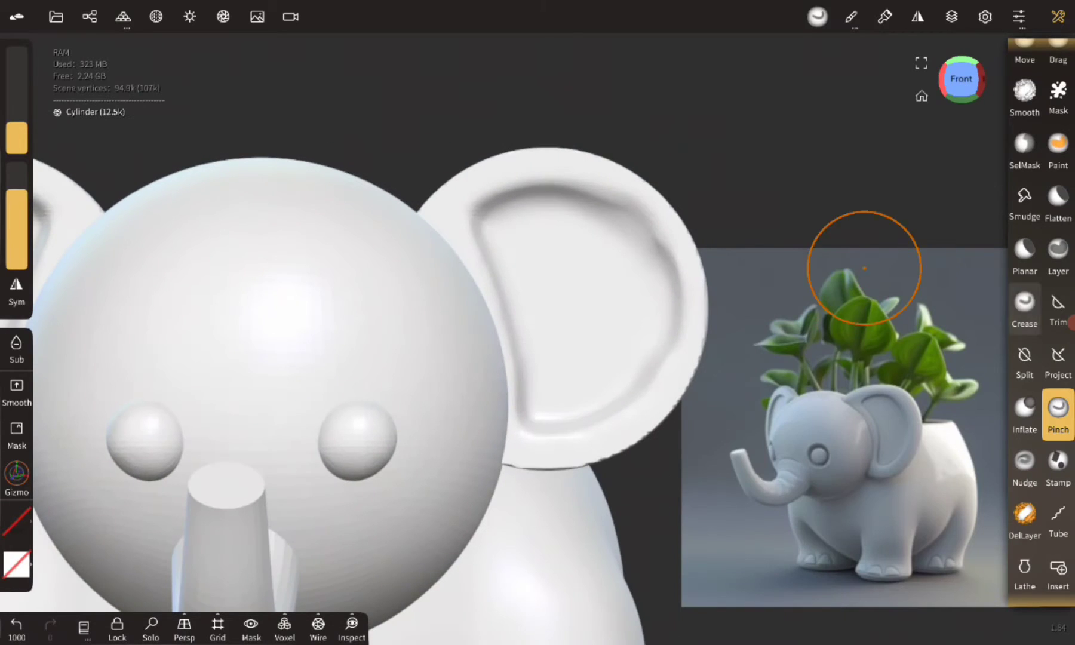
key(ctrl+z)
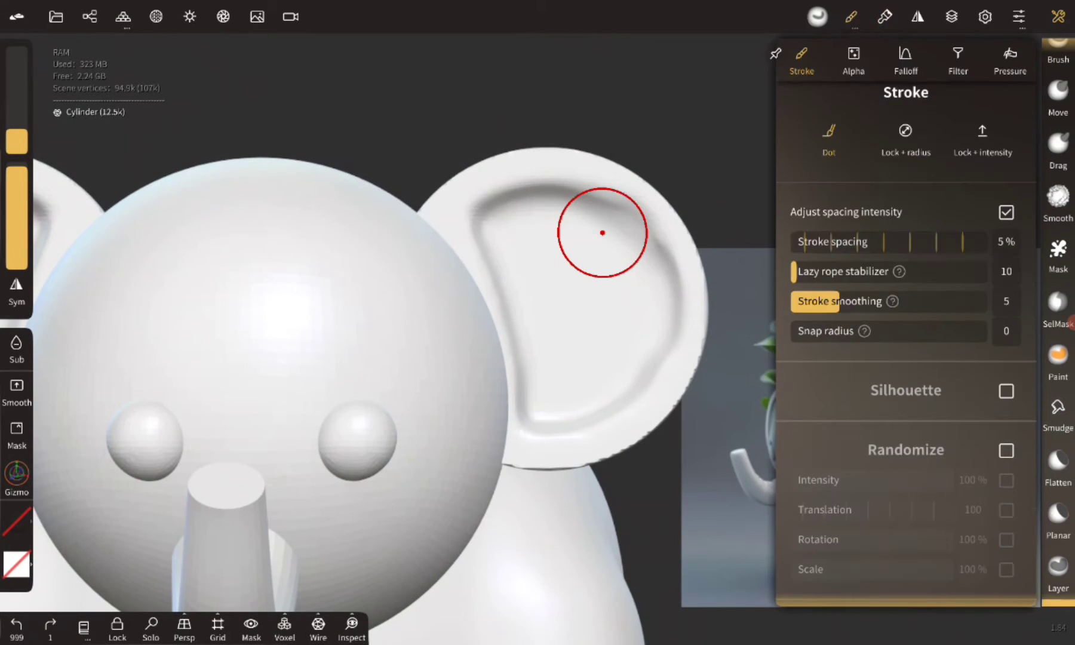
Set the Lazy rope stabilizer to 50 and draw a stabilized stroke along the ear rim
click(1006, 271)
text(50)
click(784, 209)
drag(595, 207, 621, 217)
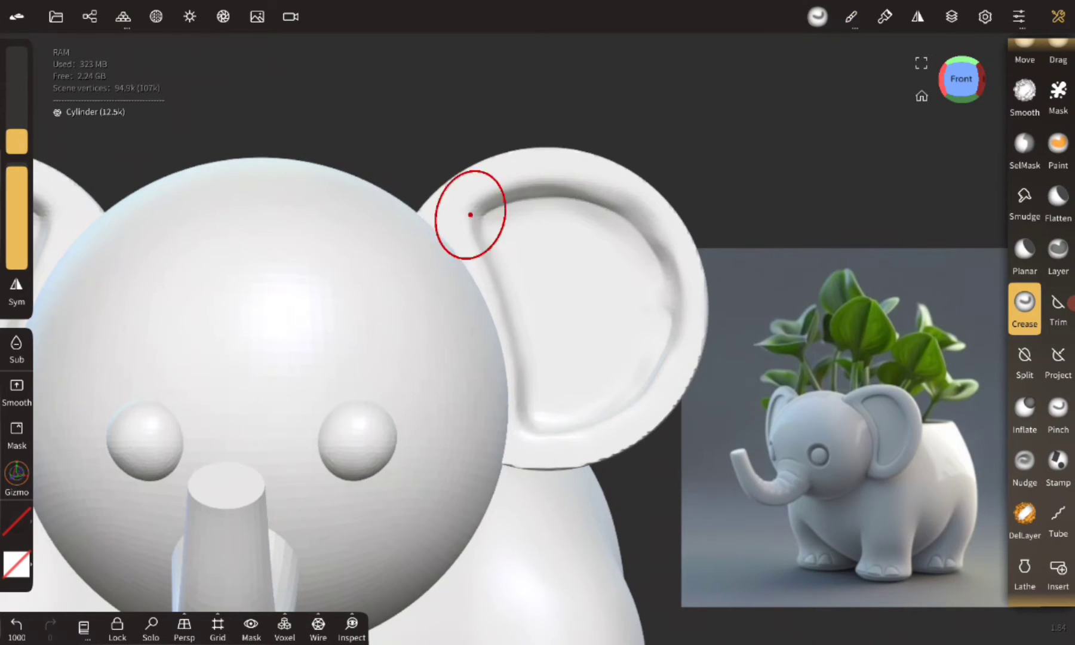
mouse_move(860, 287)
mouse_down()
mouse_move(851, 172)
mouse_move(897, 295)
mouse_up()
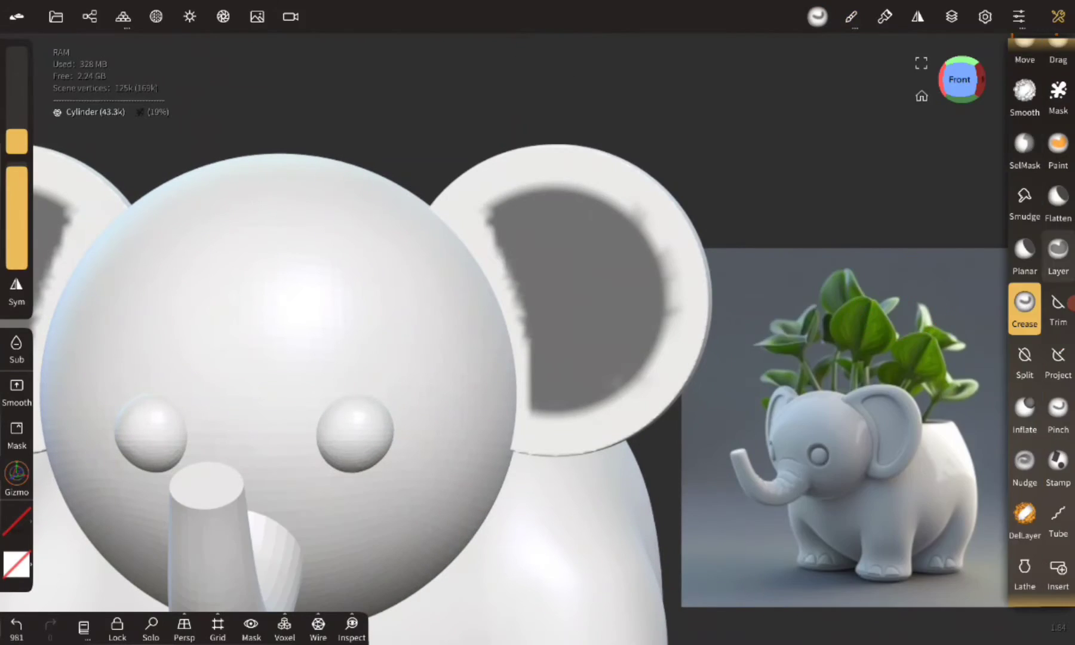
Refine the D-shaped mask along the inner ear with the Mask brush
click(1057, 253)
click(758, 235)
scroll(582, 324, up, 3)
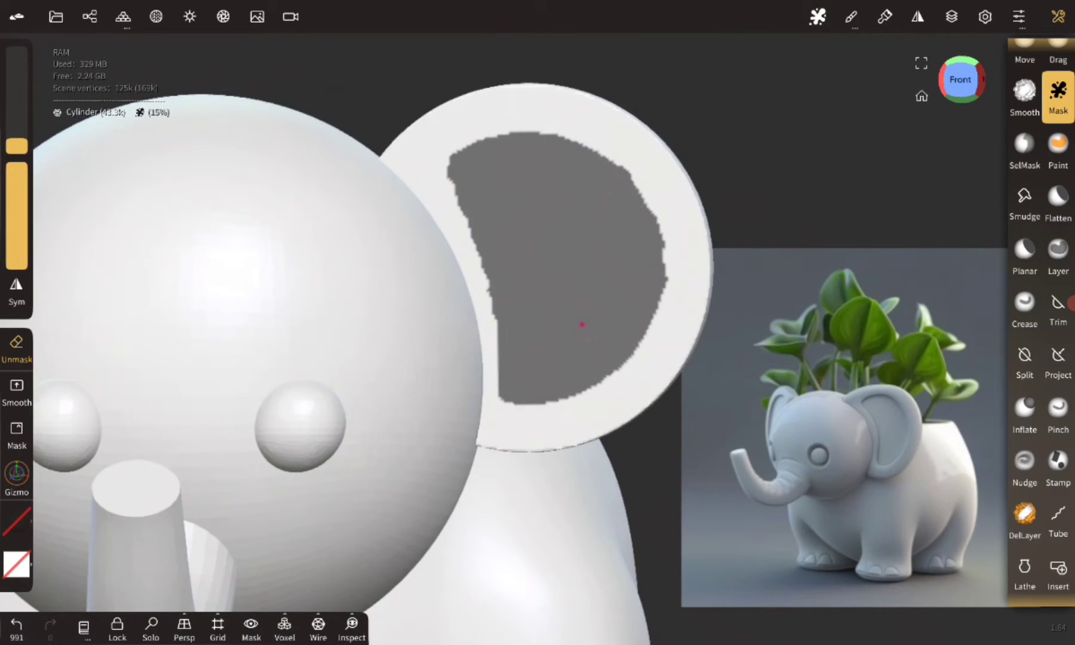
drag(578, 396, 669, 324)
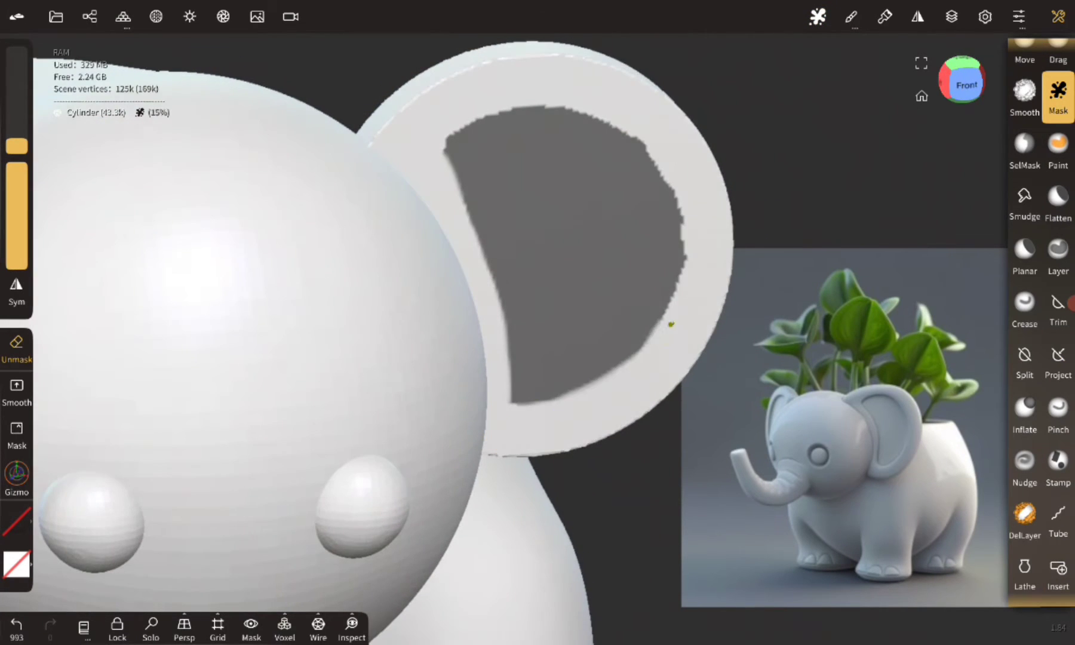
drag(418, 185, 448, 153)
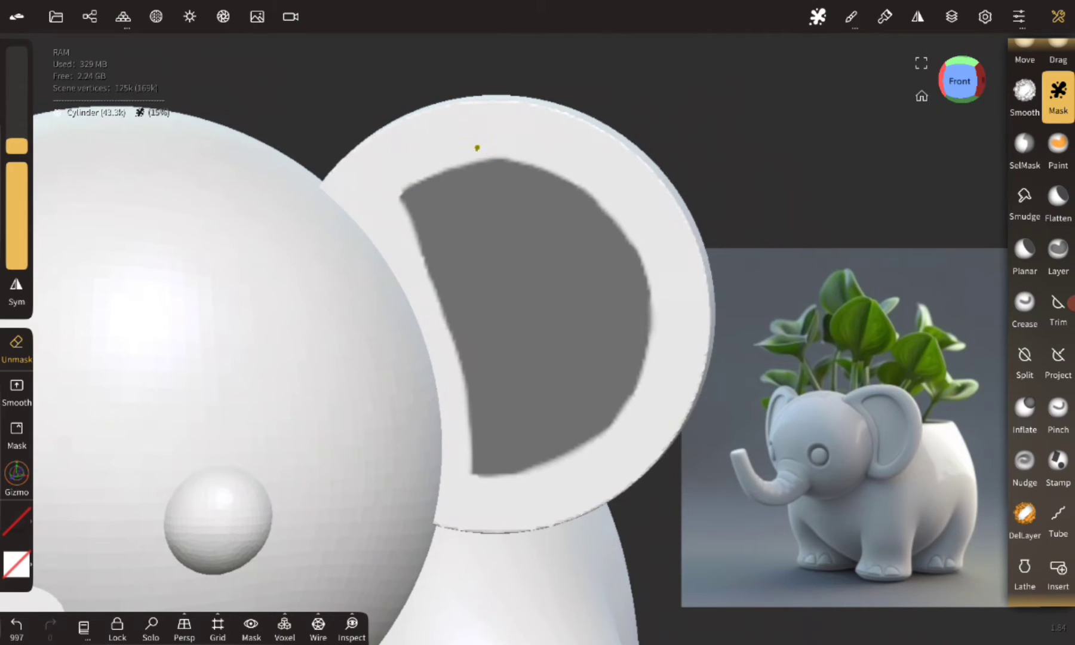
scroll(511, 410, down, 5)
Carve the masked inner-ear shape into the ear and clear the remaining mask
click(1057, 96)
click(903, 547)
scroll(399, 261, up, 3)
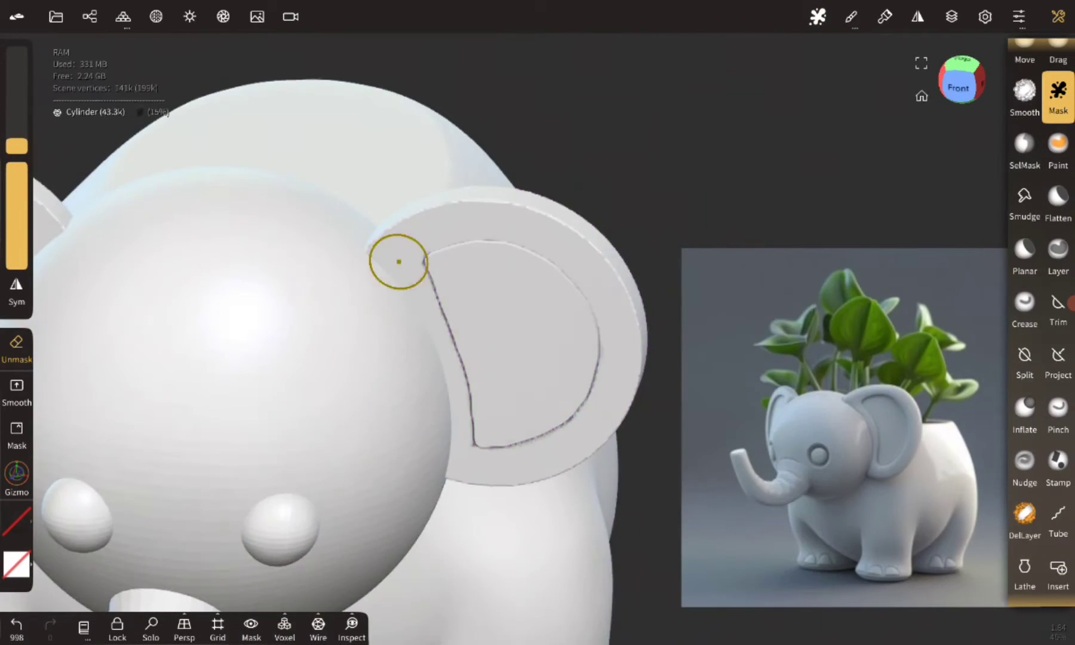
click(951, 16)
click(1058, 95)
click(905, 482)
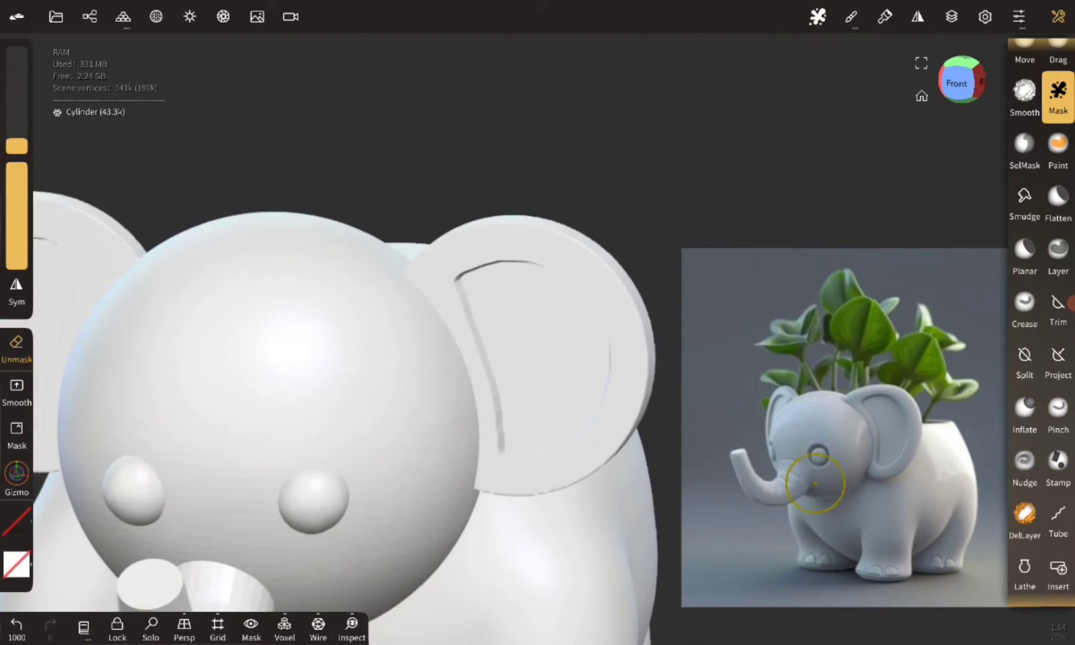
click(1025, 116)
mouse_move(358, 358)
middle_down()
mouse_move(406, 323)
mouse_move(436, 352)
middle_up()
Switch to an orange clay material and pull the ear groove's top end into shape
scroll(418, 358, down, 3)
click(189, 16)
scroll(563, 373, up, 4)
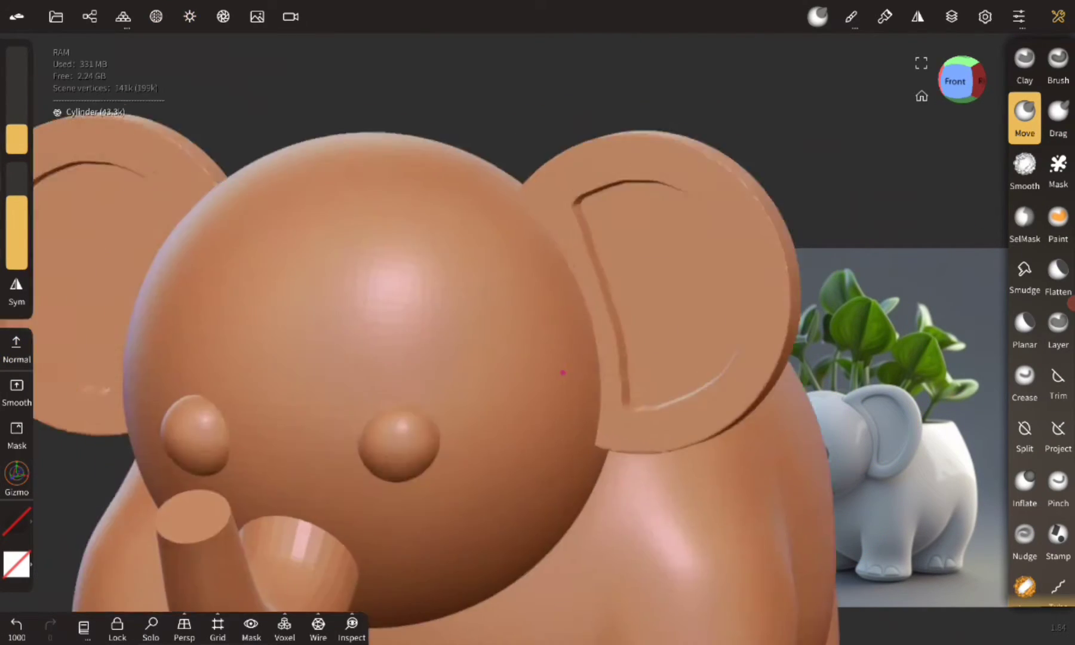
middle_drag(563, 373, 418, 364)
click(851, 16)
scroll(312, 449, up, 2)
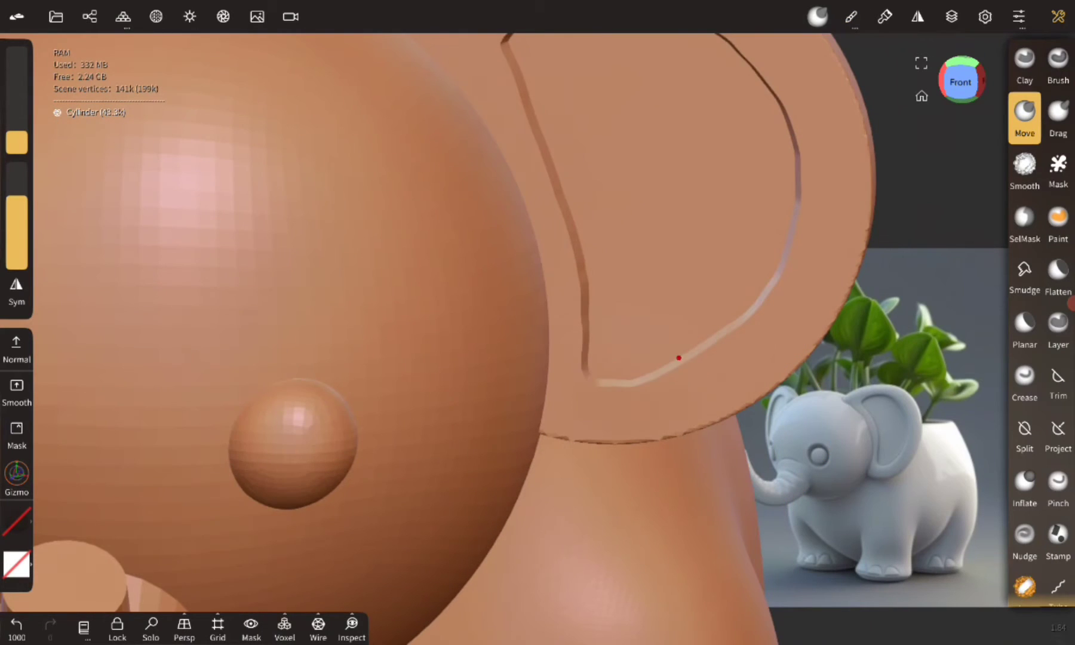
scroll(679, 357, down, 3)
scroll(537, 299, up, 2)
drag(472, 167, 460, 169)
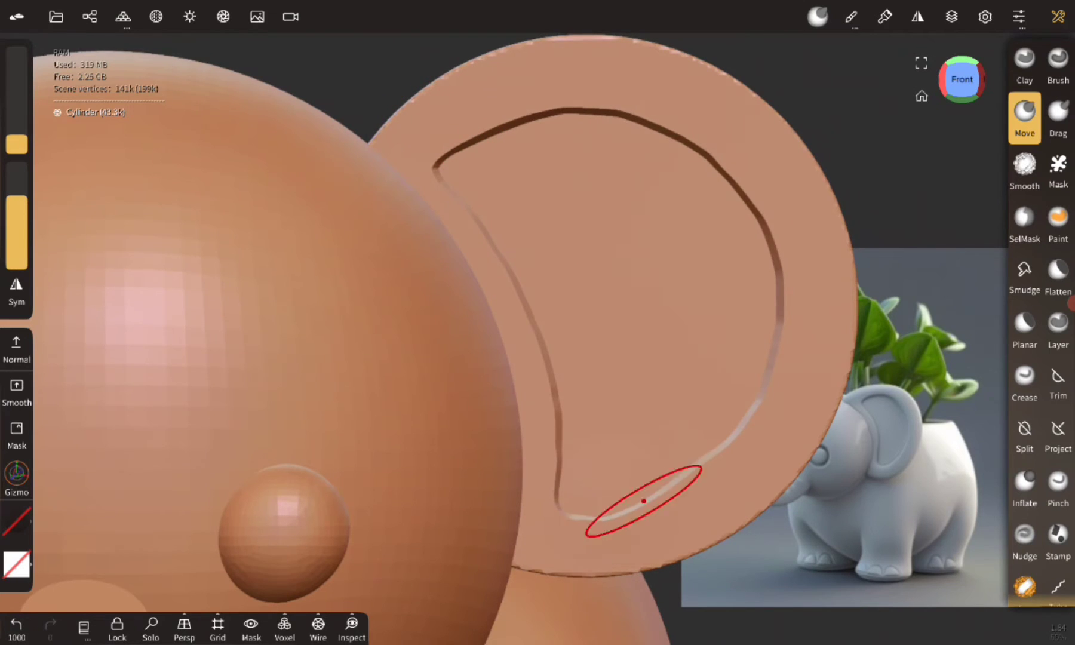
Voxel remesh the model at resolution 101 to clean up the groove
click(285, 623)
click(284, 575)
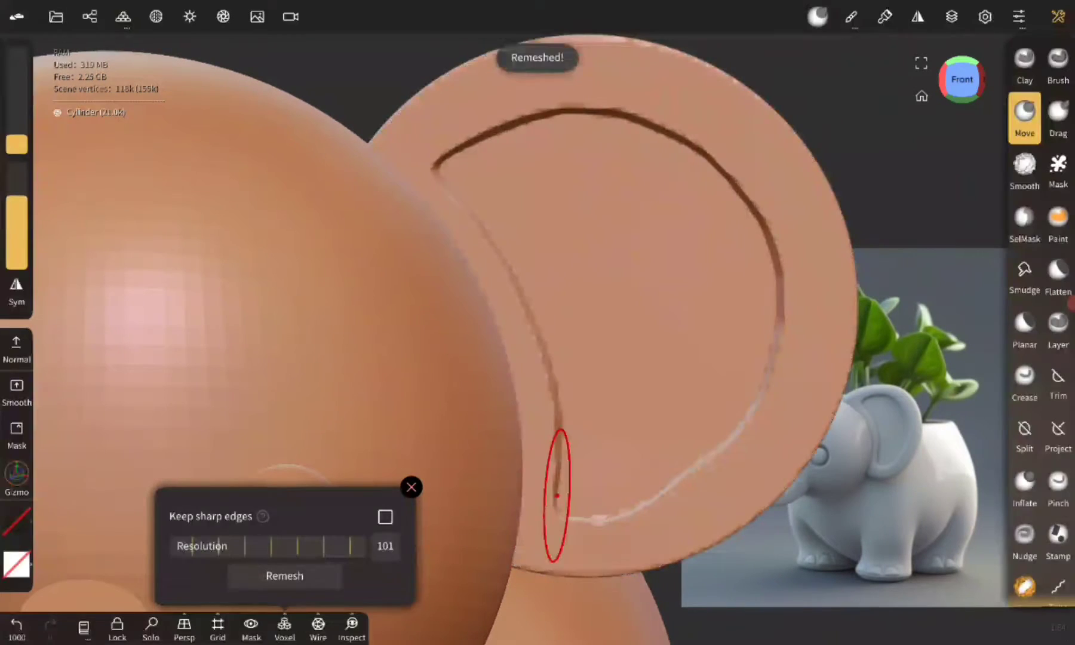
click(656, 498)
click(284, 623)
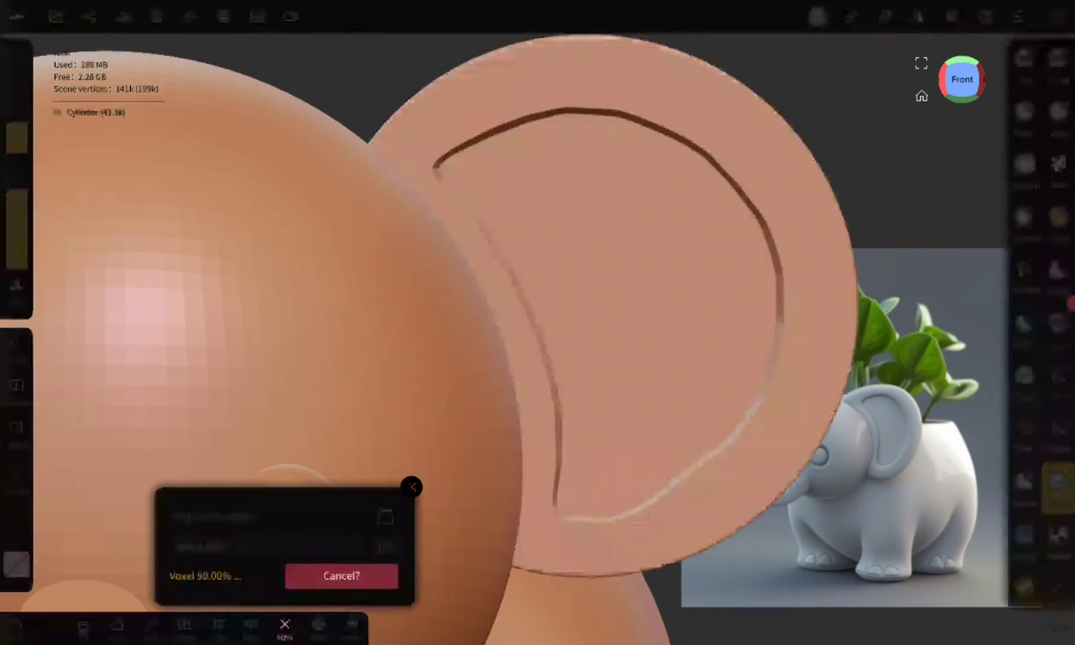
drag(693, 432, 927, 307)
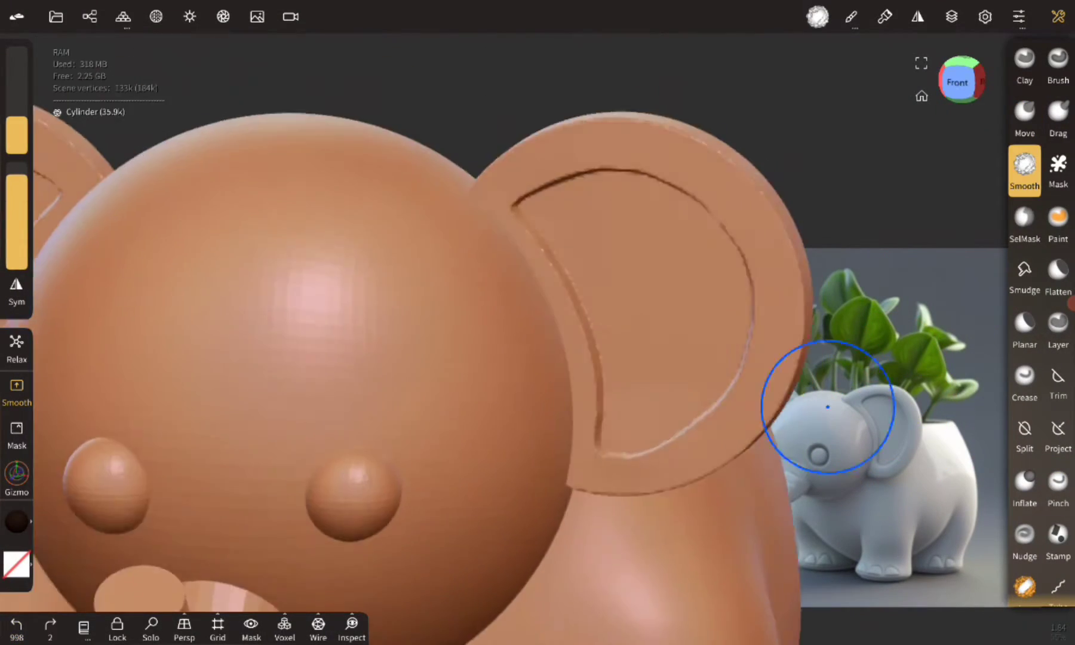
click(55, 16)
Save the Elephant project, then extract raised rims around the masked eyes with SelMask
click(91, 268)
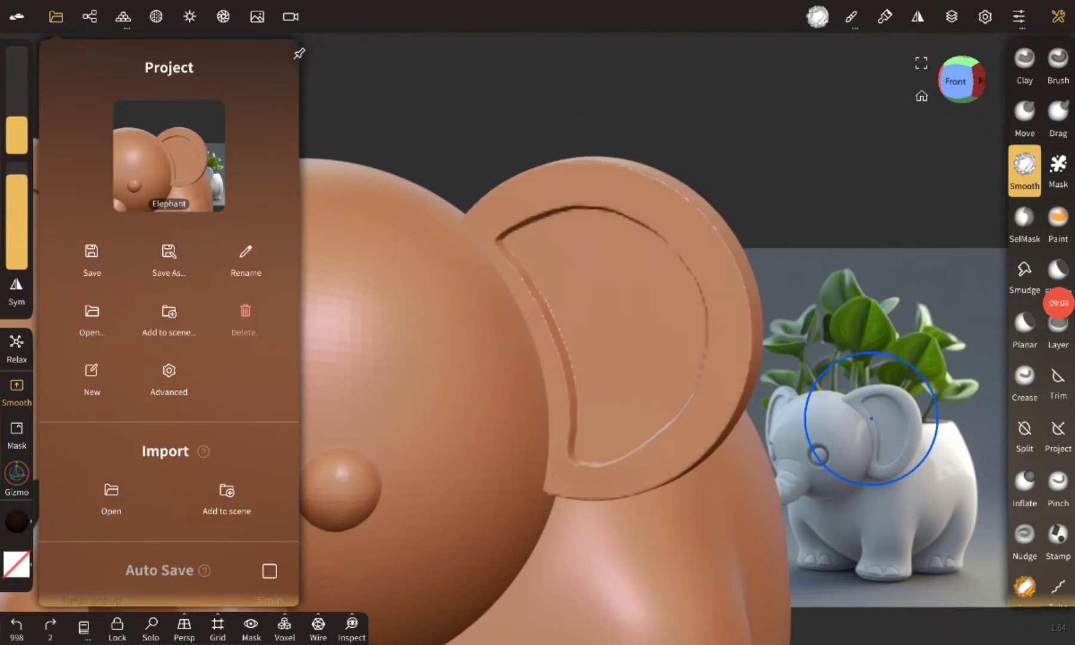
drag(123, 333, 162, 470)
click(1058, 170)
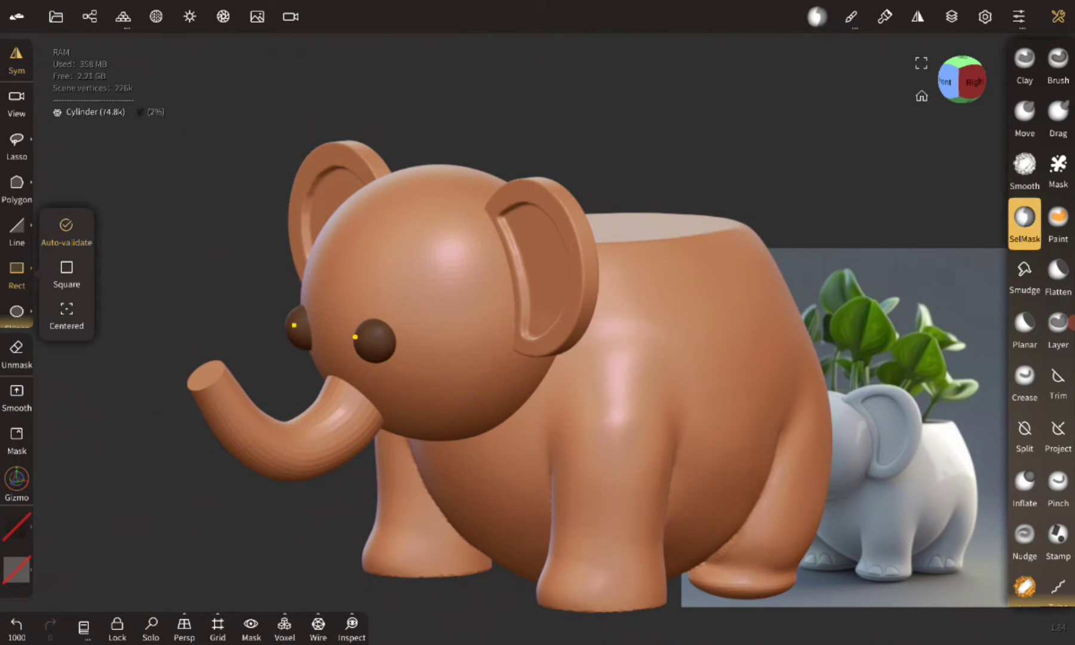
click(816, 16)
drag(905, 448, 905, 323)
click(904, 395)
click(817, 16)
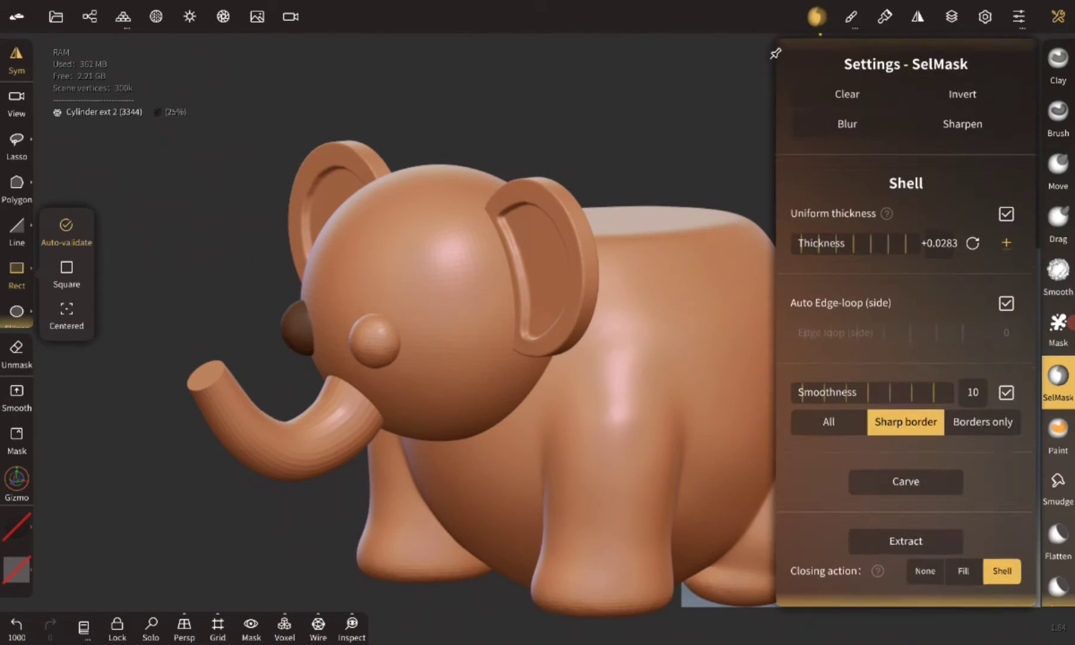
click(1057, 63)
Hide the eyeballs and voxel-merge Sphere with Cylinder ext 2 into one mesh
click(90, 16)
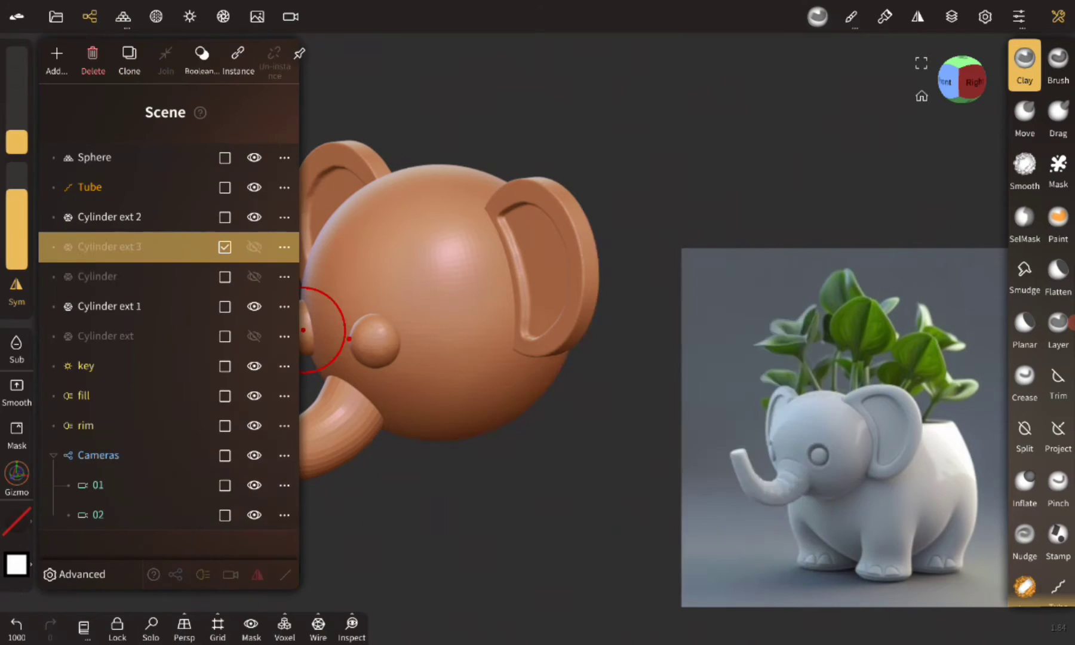
click(89, 16)
click(254, 217)
click(224, 217)
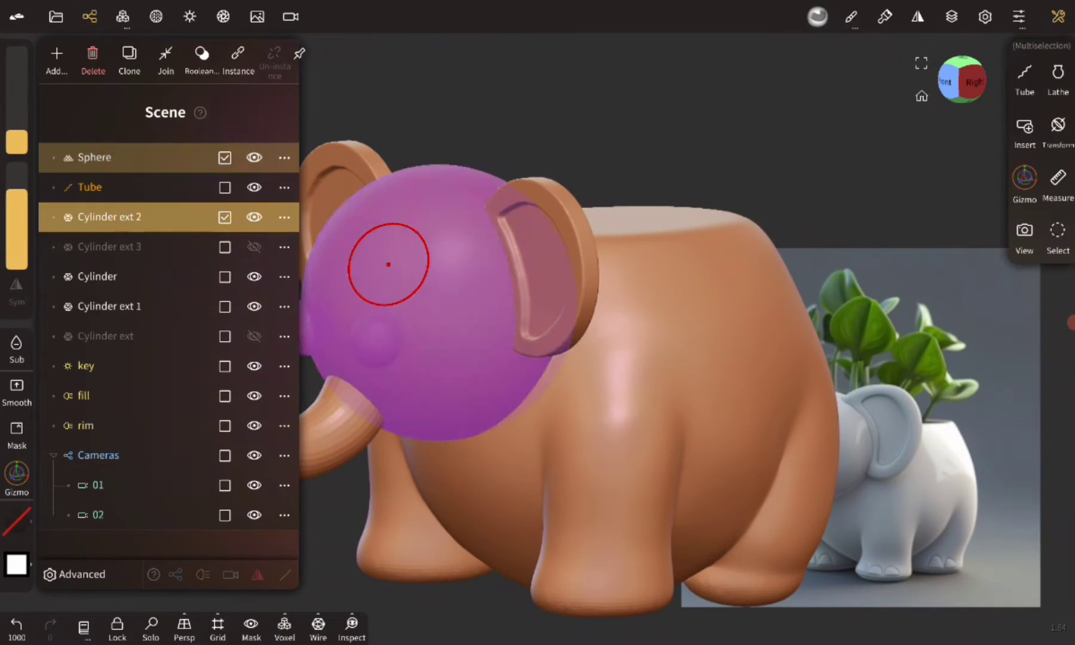
click(224, 217)
click(201, 60)
click(202, 95)
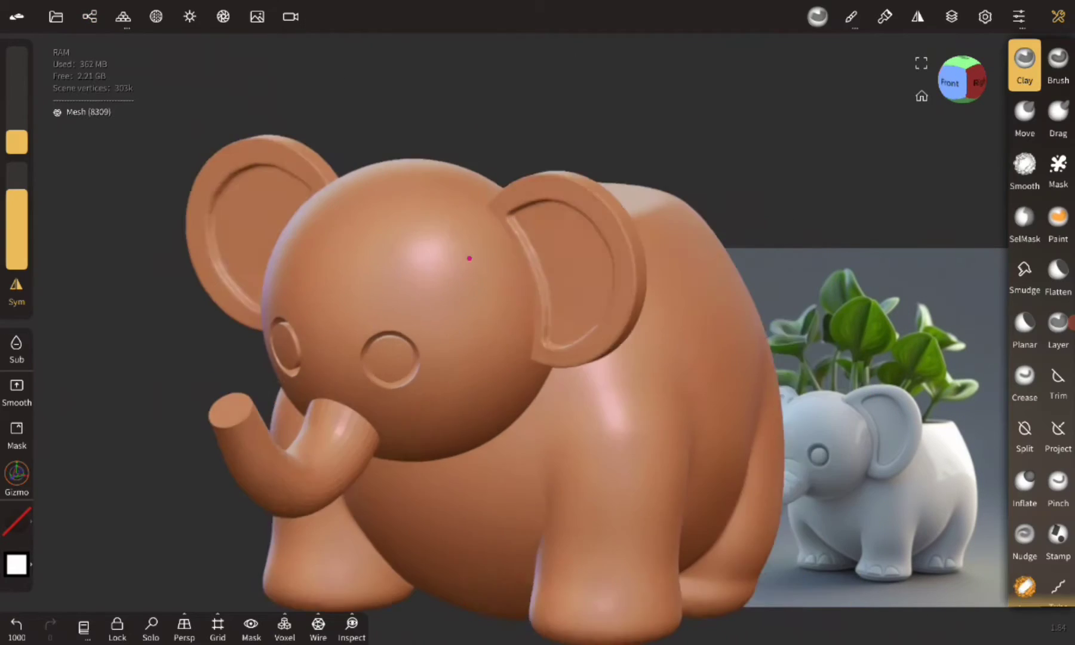
click(90, 16)
key(ctrl+z)
key(ctrl+z)
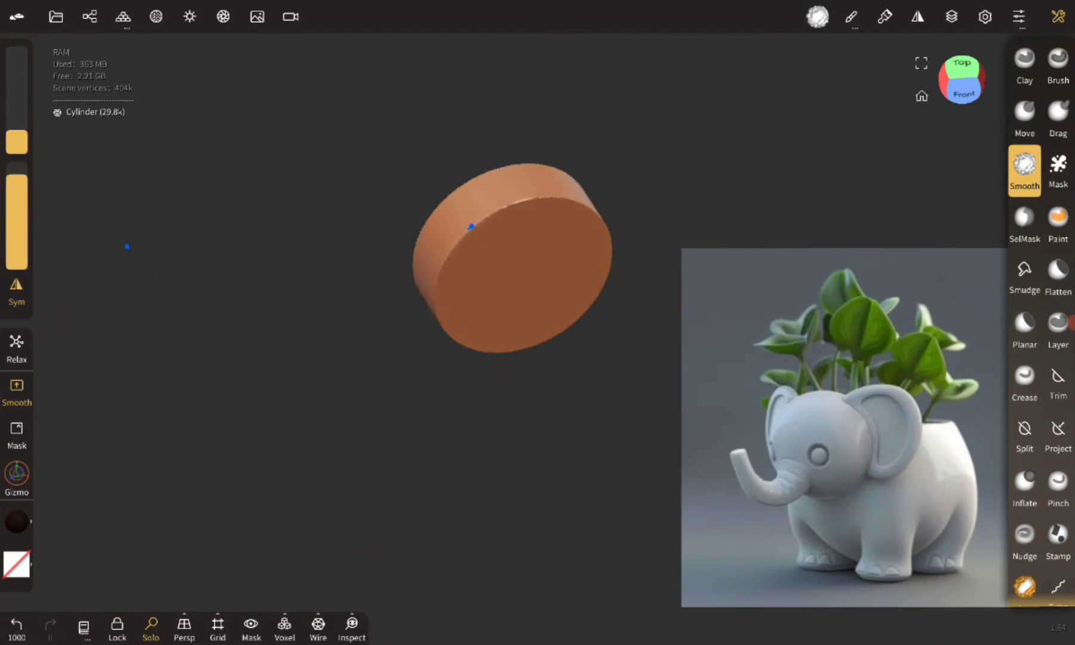
Orbit to view the isolated disc cylinder from the front
drag(471, 226, 493, 335)
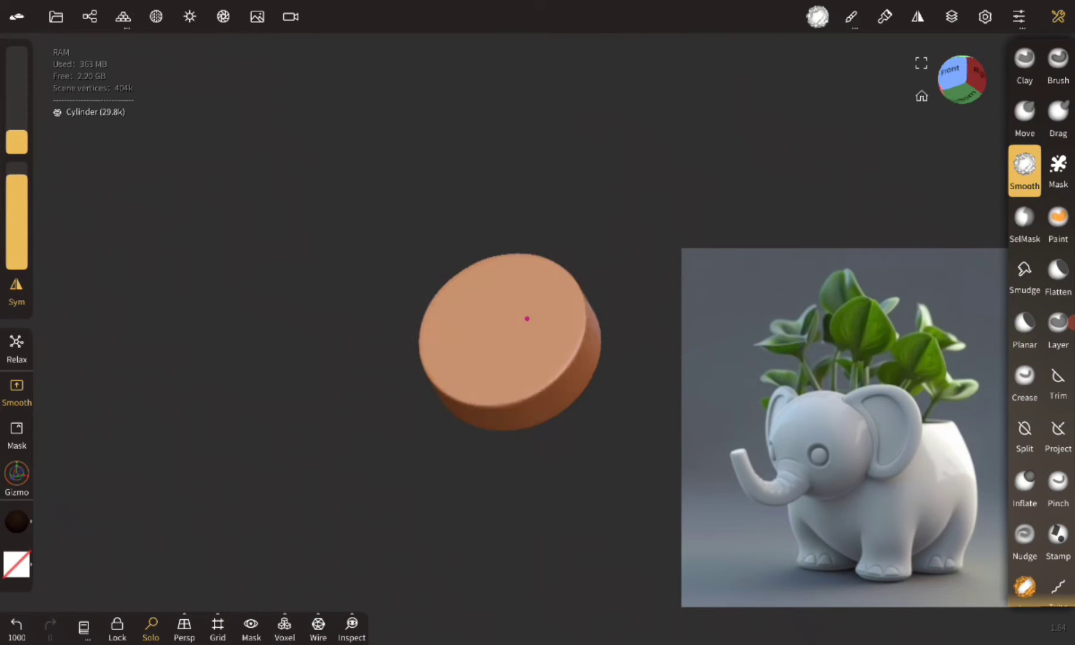
Turn off Solo to show the whole elephant and zoom in on its legs
click(851, 17)
click(486, 304)
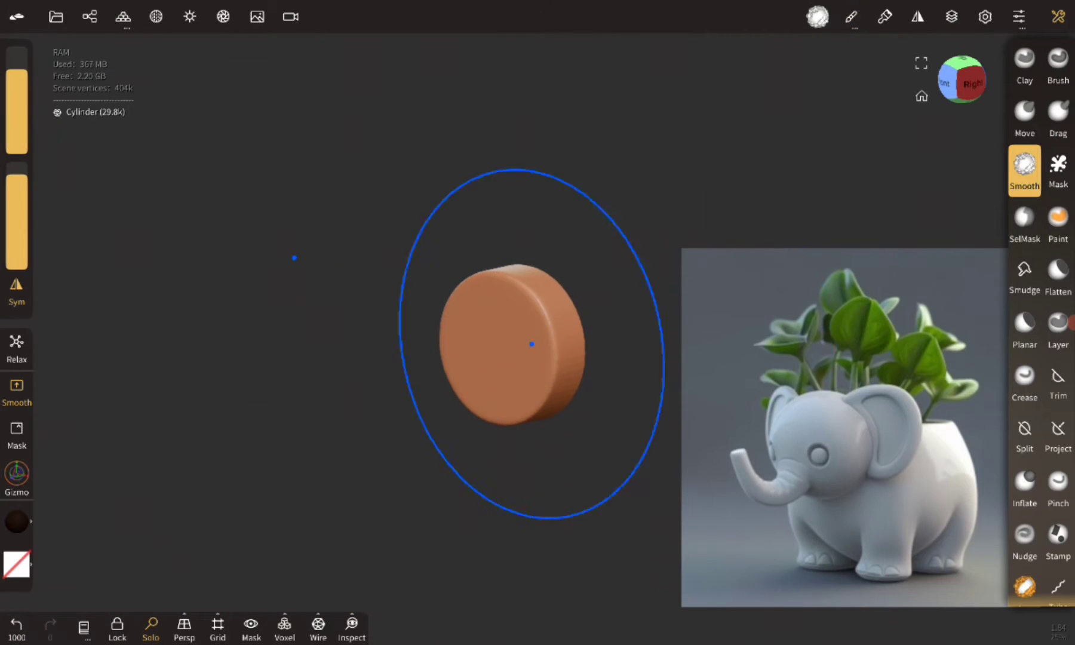
click(150, 627)
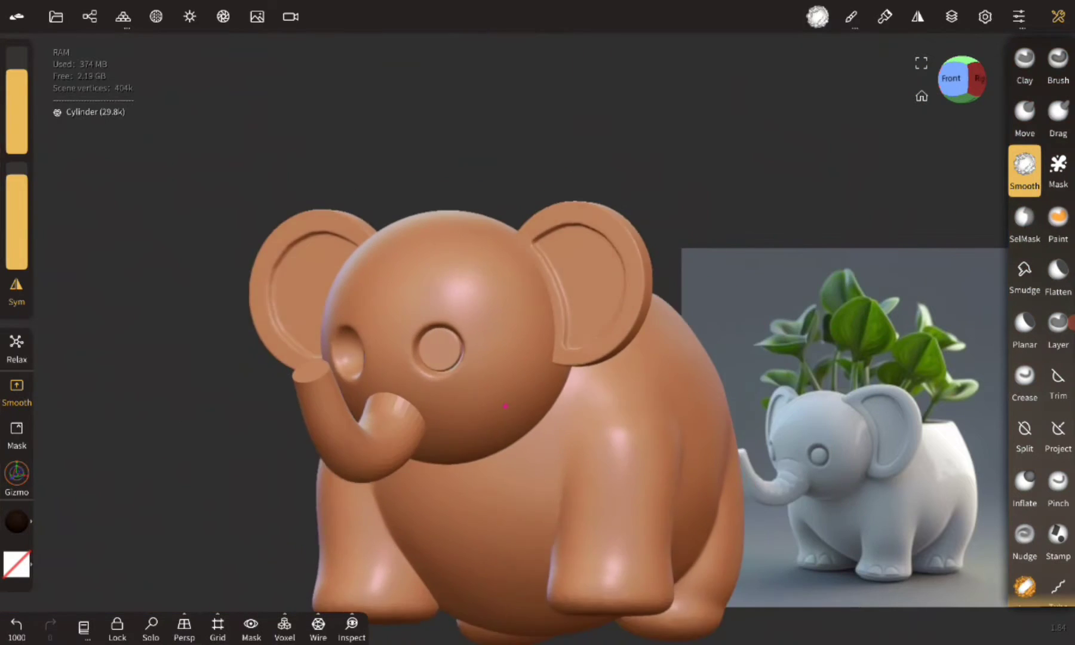
mouse_move(538, 418)
mouse_down()
mouse_move(606, 501)
mouse_move(753, 335)
mouse_up()
scroll(753, 335, up, 5)
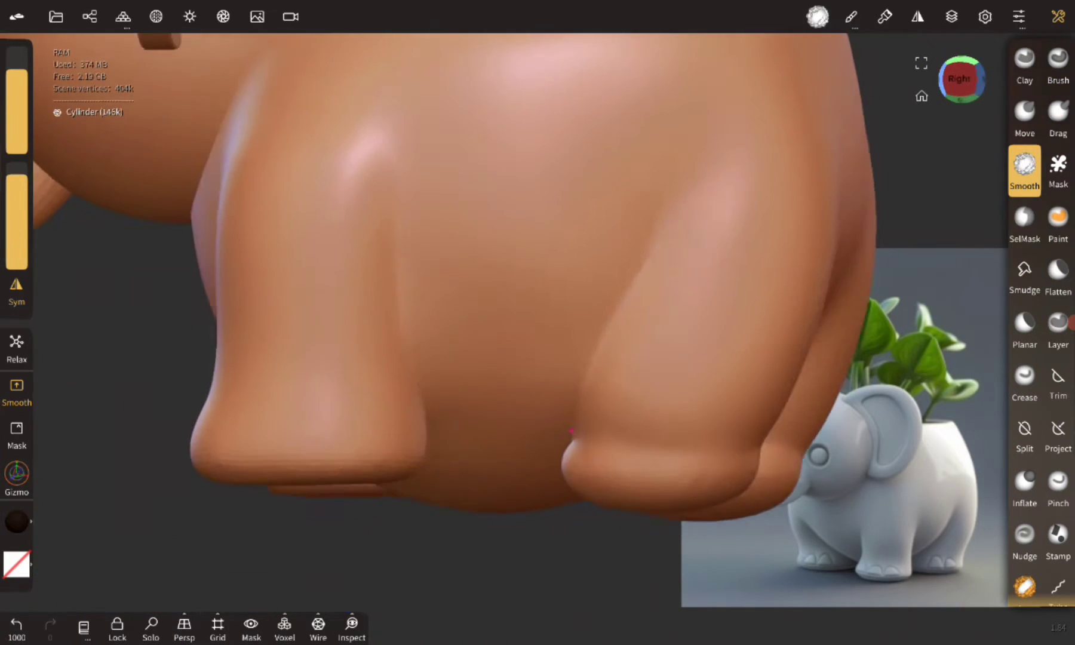
scroll(556, 380, up, 3)
scroll(264, 130, down, 5)
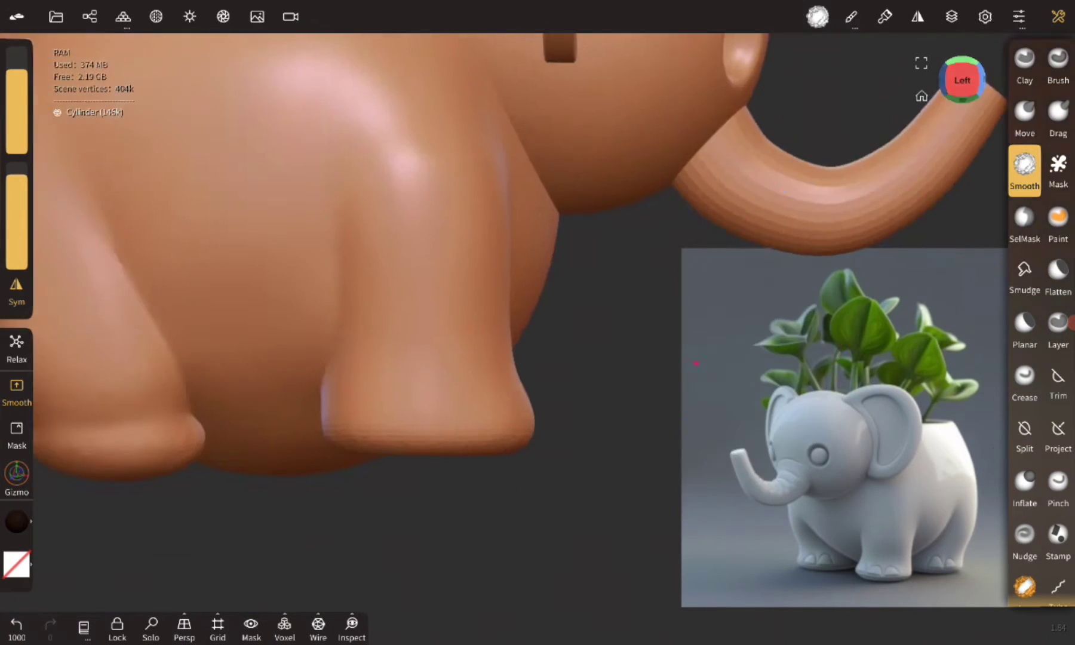
scroll(944, 430, up, 5)
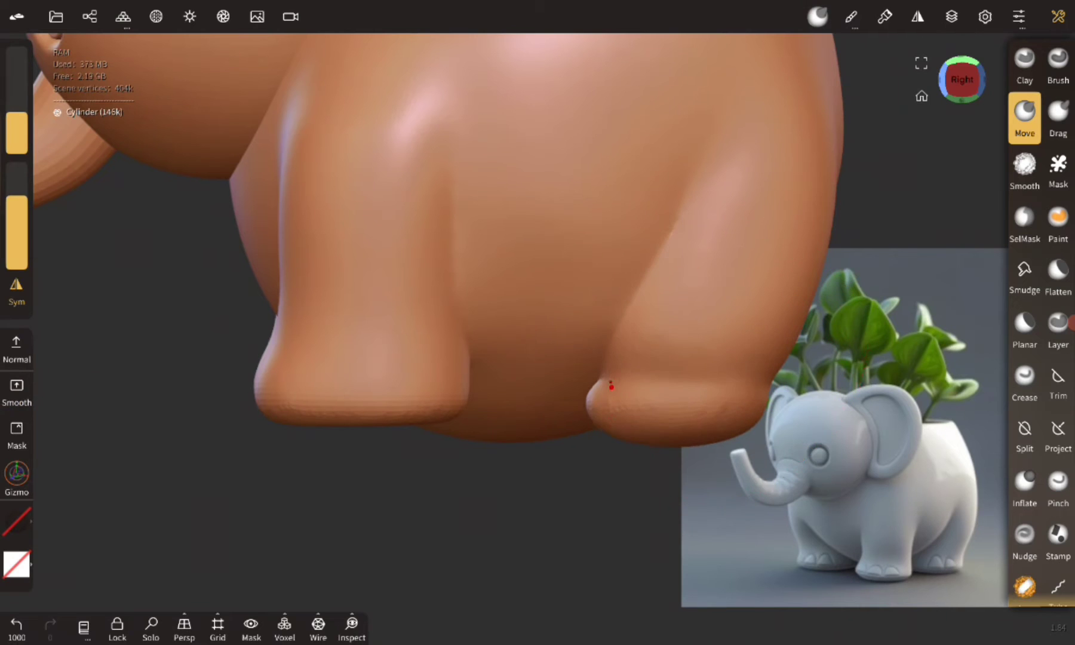
Look up at the legs from below and undo several recent changes
click(90, 16)
mouse_move(701, 365)
mouse_down()
mouse_move(856, 370)
mouse_move(156, 428)
mouse_up()
key(ctrl+z)
key(ctrl+z)
key(ctrl+z)
key(ctrl+z)
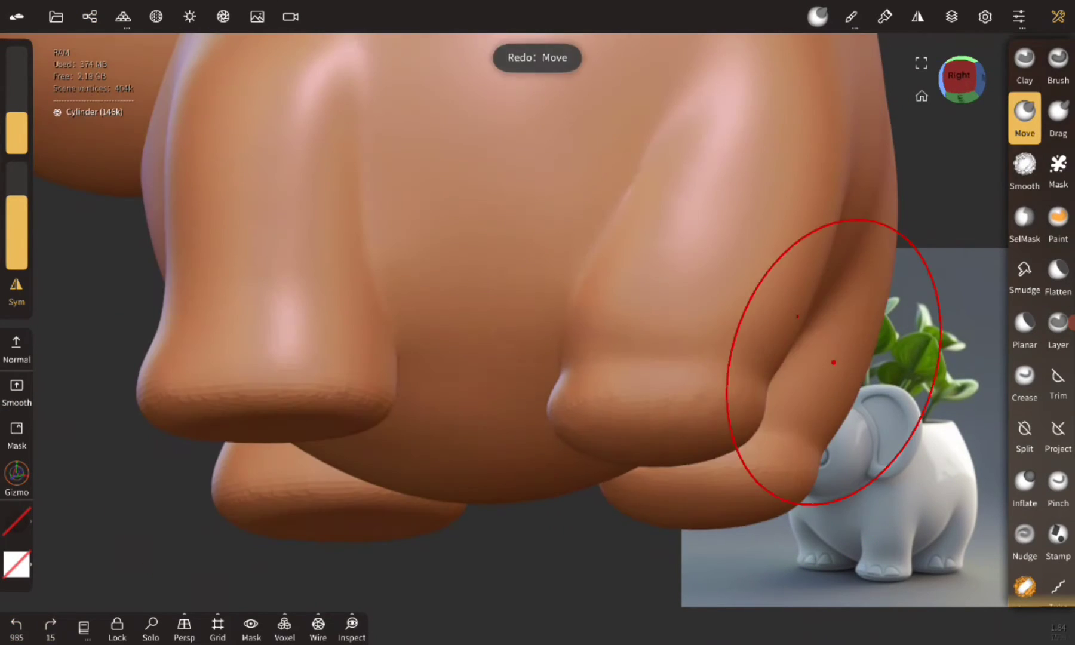
scroll(755, 453, up, 2)
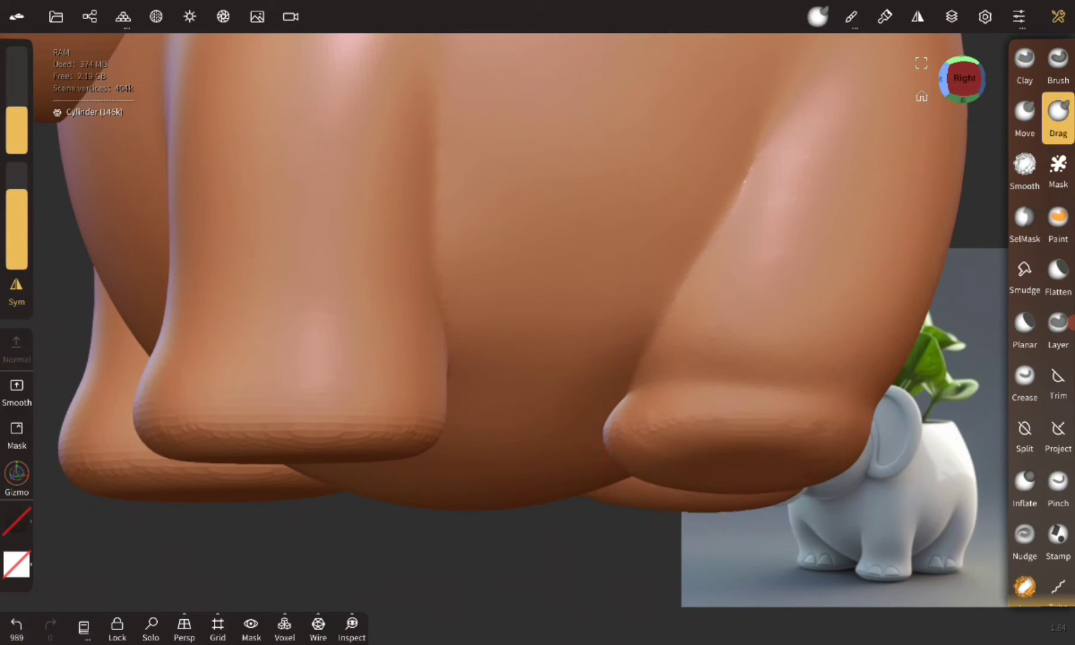
Re-sculpt the legs with Drag and trim their bottoms flat with a rectangle
mouse_move(747, 453)
mouse_down()
mouse_move(956, 120)
mouse_move(724, 467)
mouse_move(951, 144)
mouse_up()
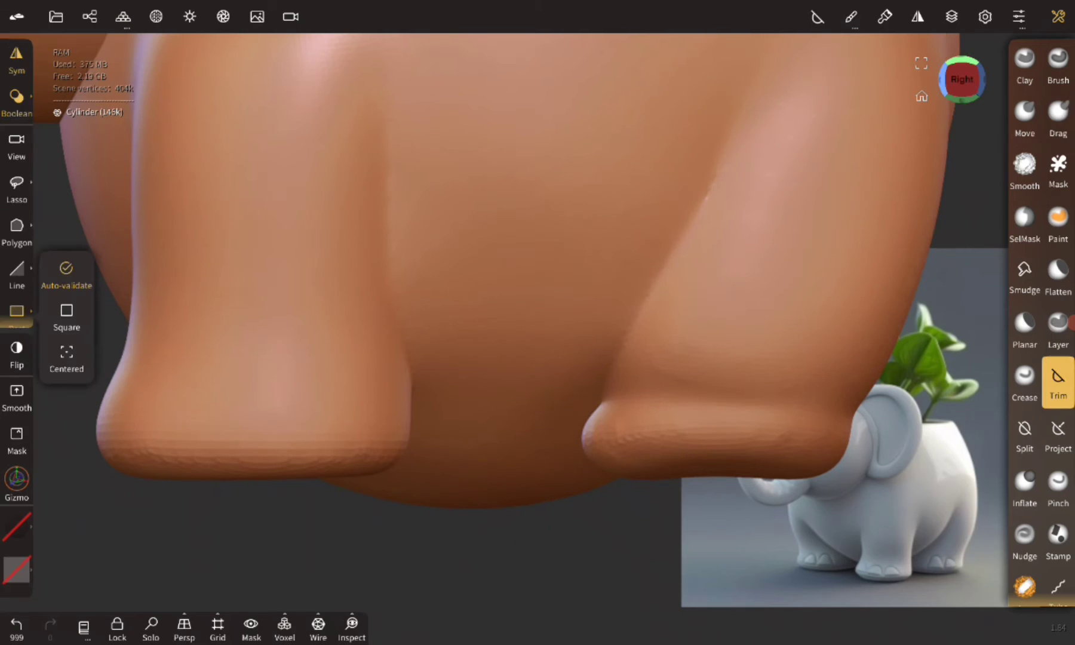
mouse_move(934, 603)
mouse_down()
mouse_move(460, 537)
mouse_move(32, 460)
mouse_up()
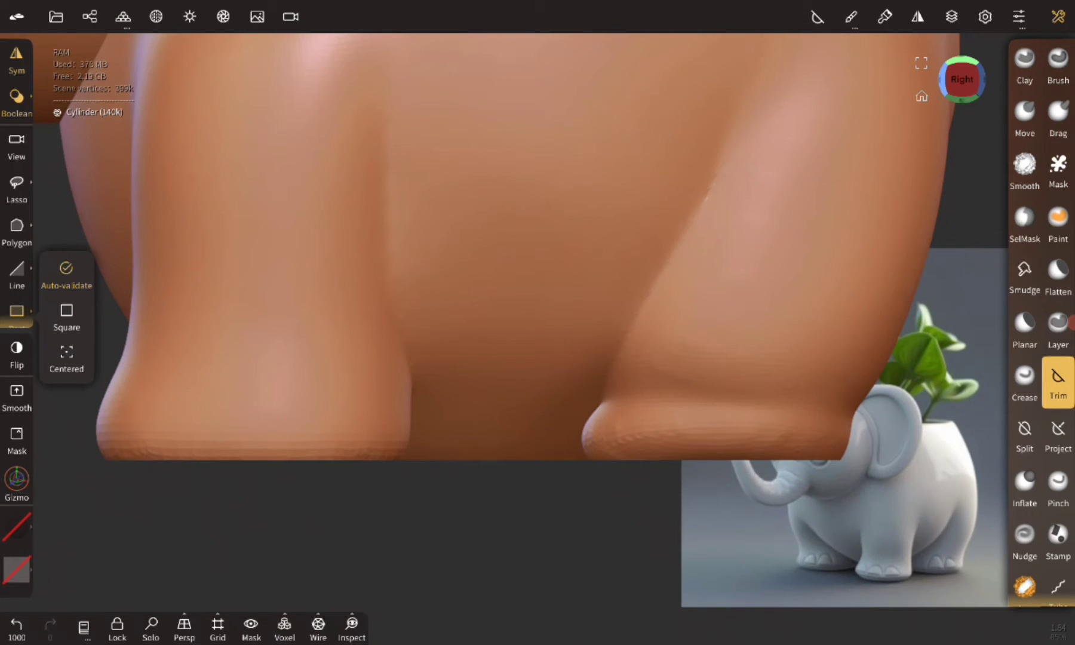
scroll(478, 238, down, 3)
click(1024, 60)
drag(737, 335, 869, 419)
Orbit beneath the legs while switching between the Move and Smooth brushes
scroll(869, 419, up, 5)
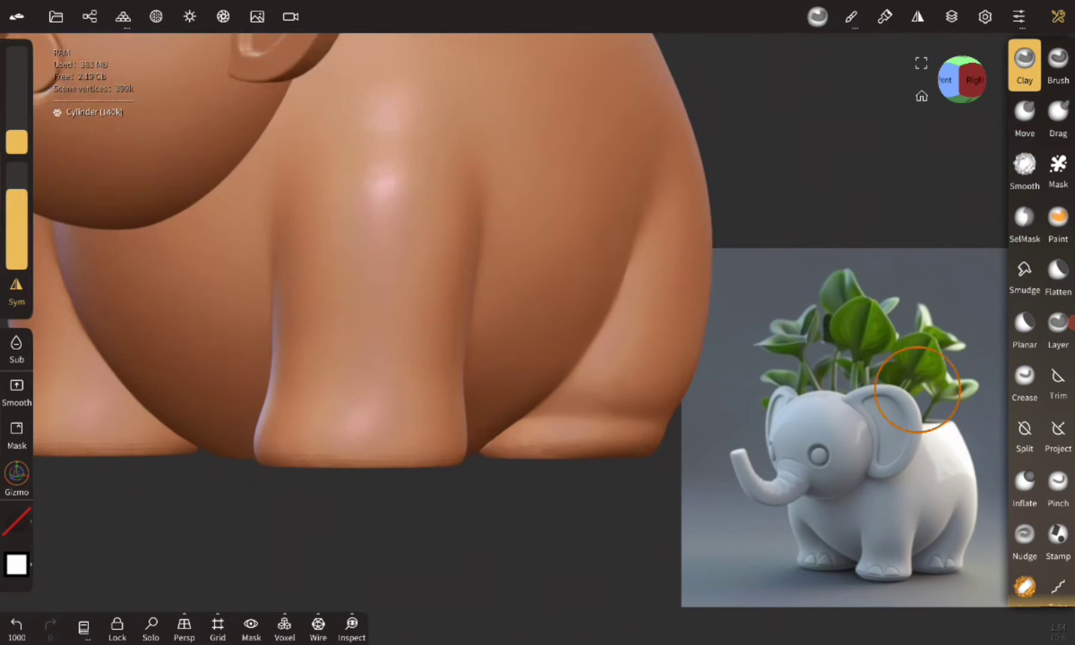
click(1024, 113)
drag(1024, 113, 739, 358)
drag(684, 385, 538, 382)
scroll(431, 375, up, 3)
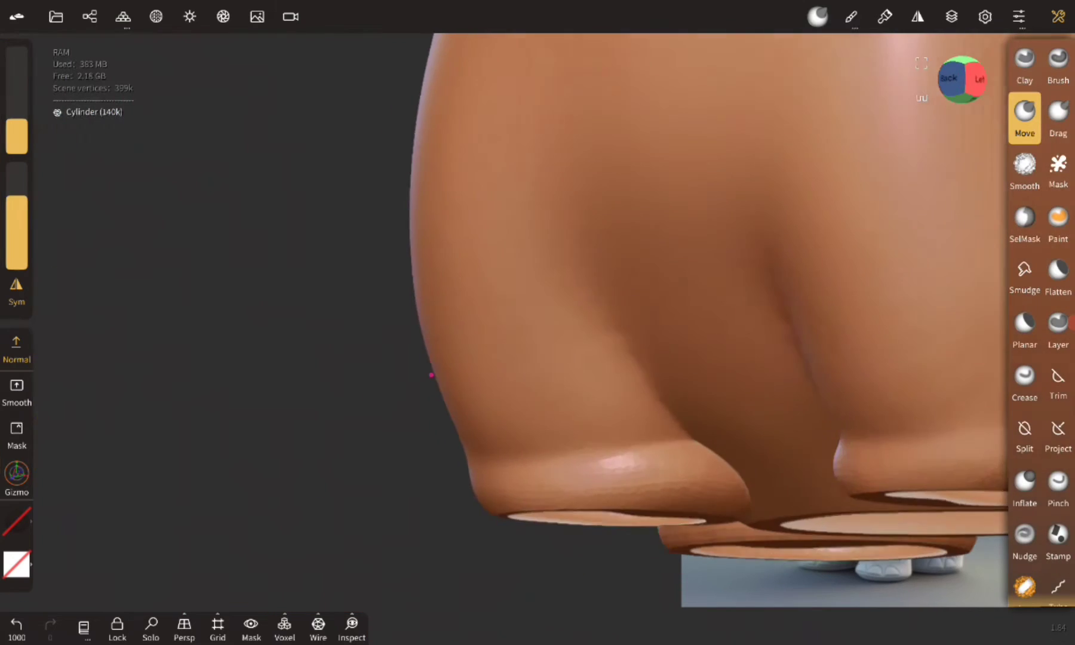
scroll(470, 384, down, 3)
click(1024, 171)
scroll(312, 450, up, 3)
drag(312, 450, 364, 409)
Undo the blocky voxel remesh and the step after it
key(ctrl+z)
click(123, 16)
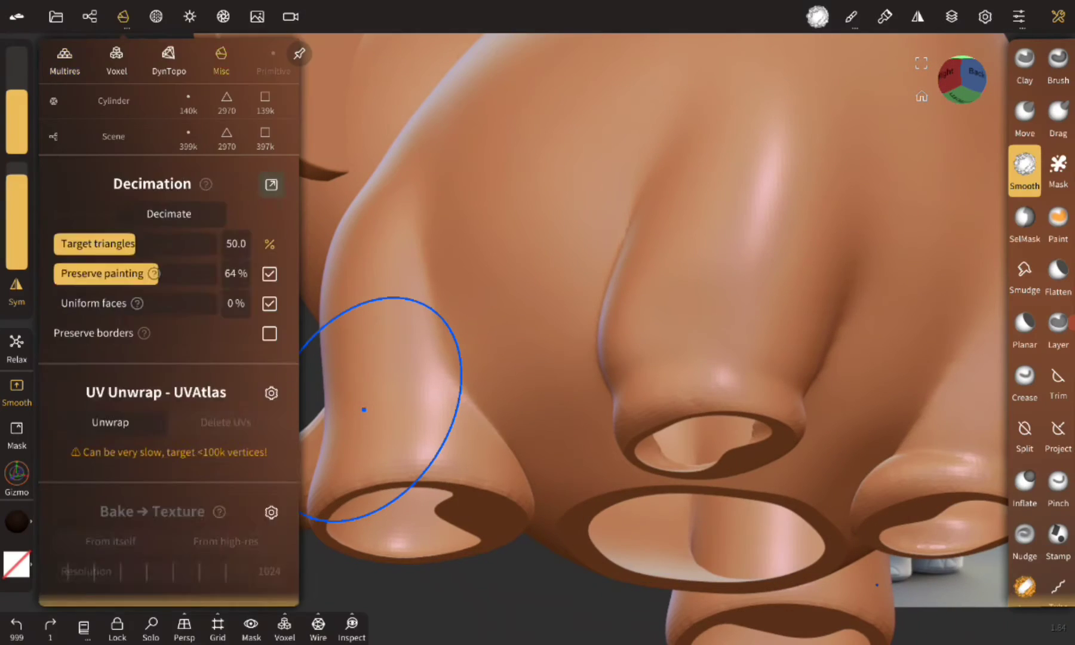
scroll(167, 322, down, 5)
click(363, 410)
scroll(363, 410, down, 3)
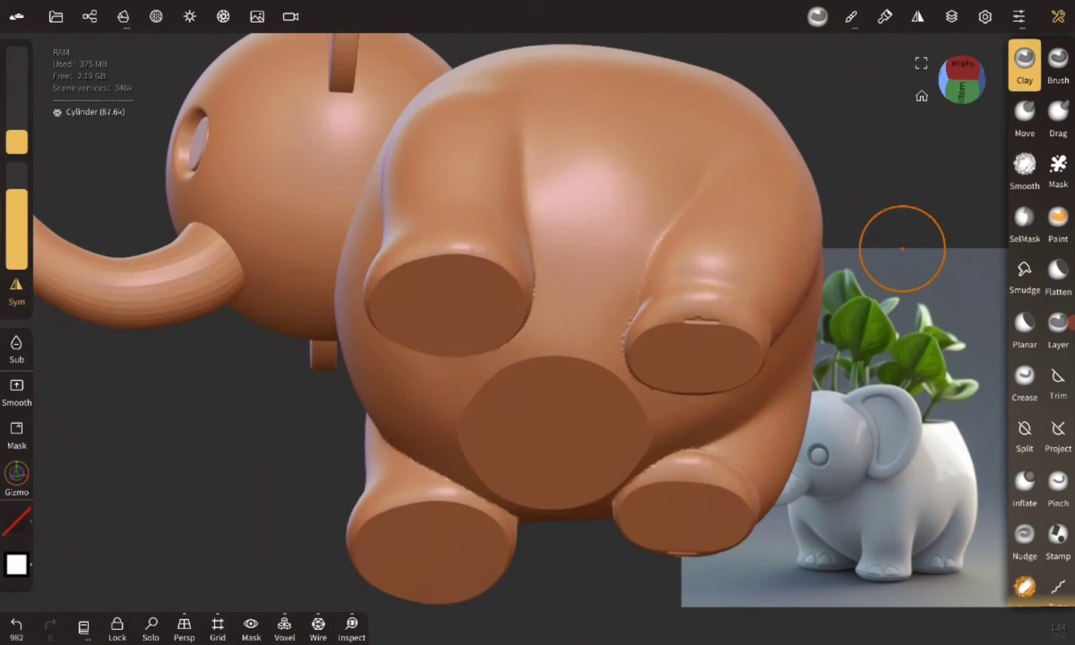
scroll(532, 382, up, 3)
key(ctrl+z)
scroll(183, 348, up, 2)
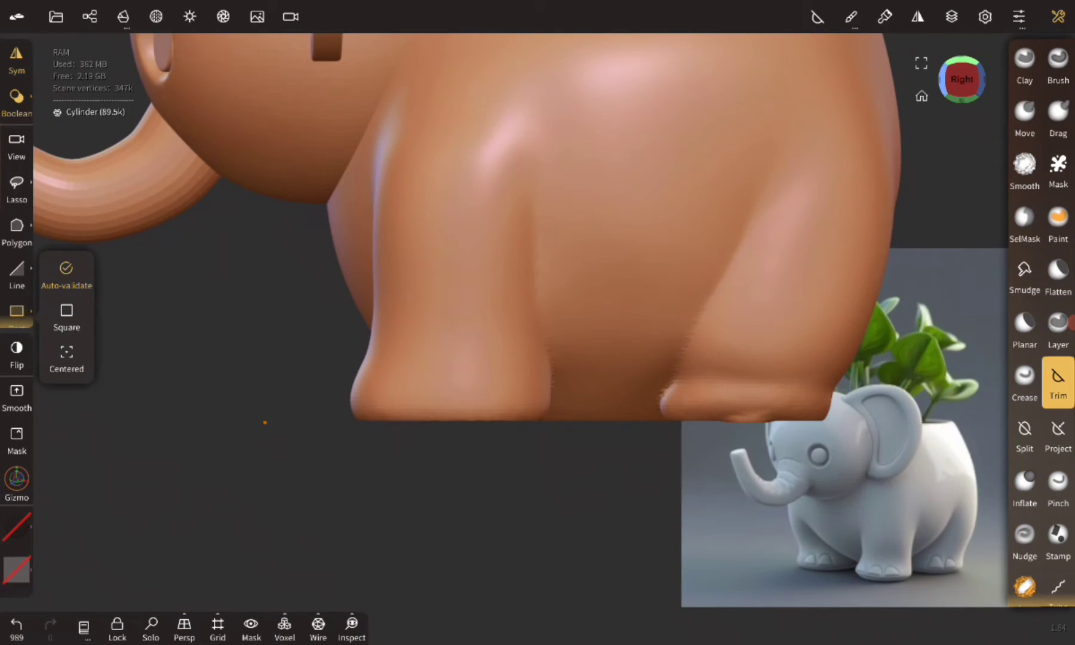
Trim a foot sole flat and smooth the jagged rim around it
drag(264, 422, 934, 458)
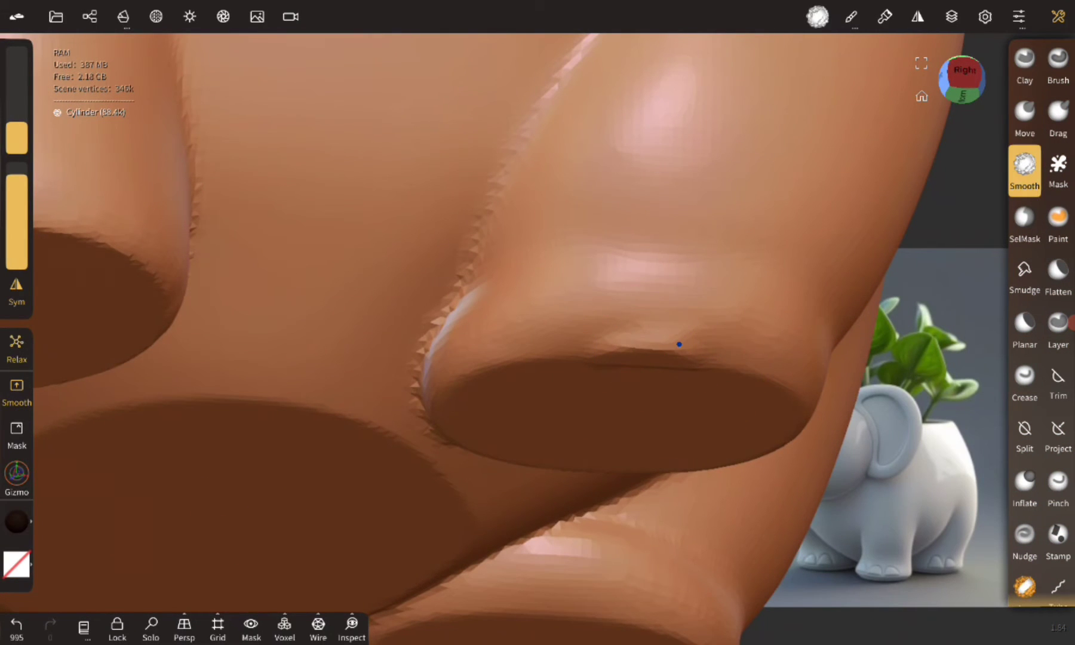
mouse_move(679, 344)
mouse_down()
mouse_move(654, 329)
mouse_move(690, 369)
mouse_up()
click(851, 16)
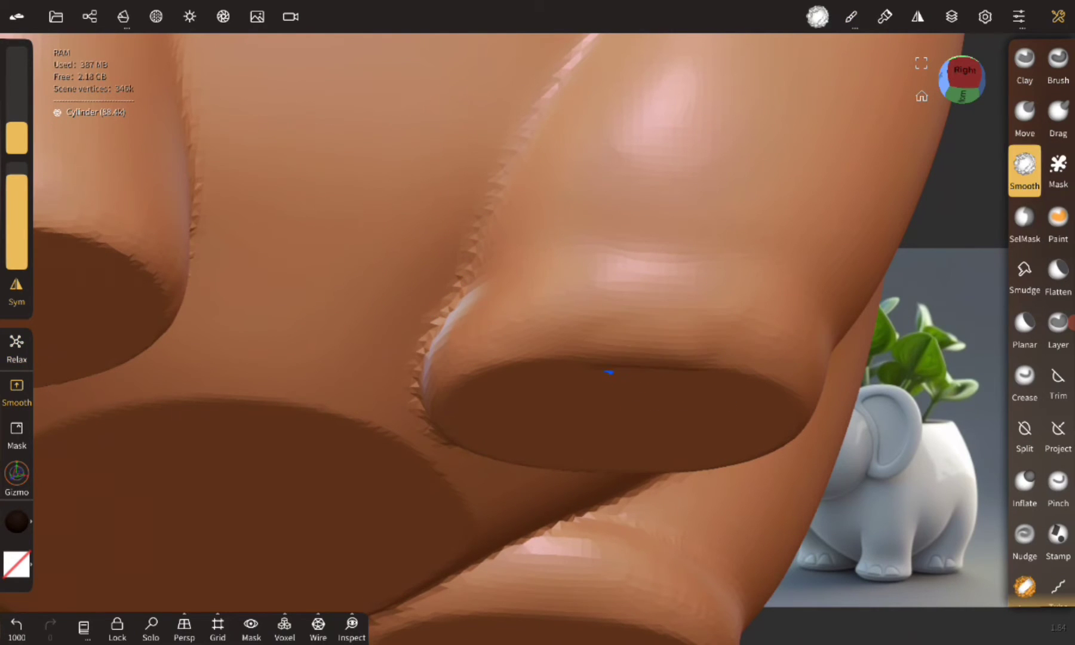
scroll(608, 372, down, 5)
scroll(342, 500, up, 4)
scroll(342, 499, down, 4)
drag(342, 499, 532, 440)
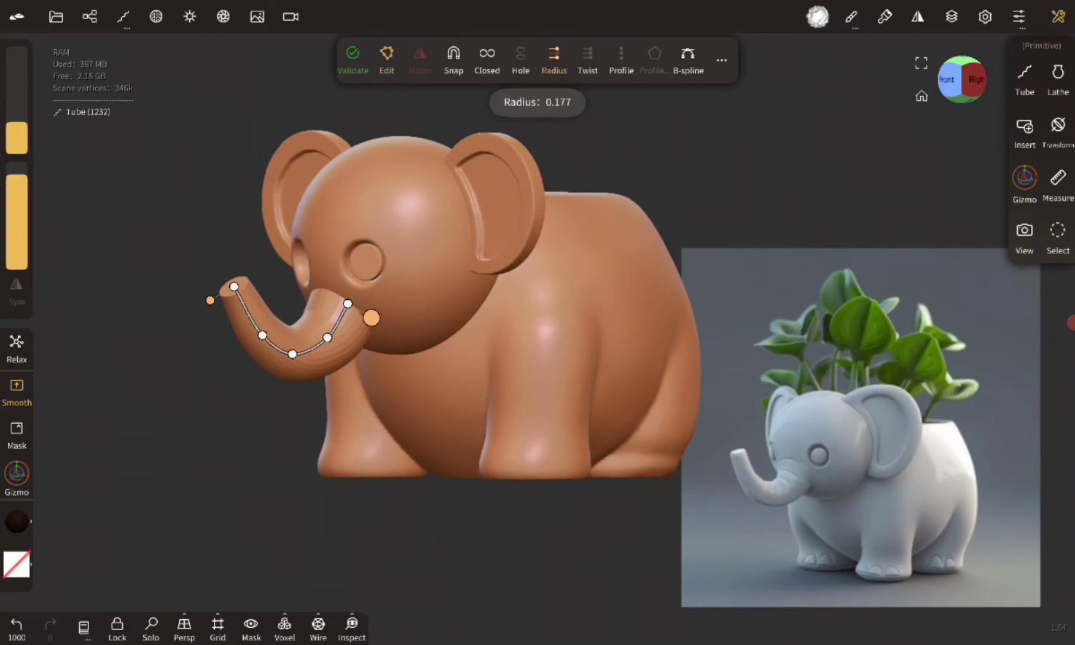
Validate the trunk tube shape and switch to the Move brush
drag(344, 295, 717, 423)
click(717, 423)
click(1024, 117)
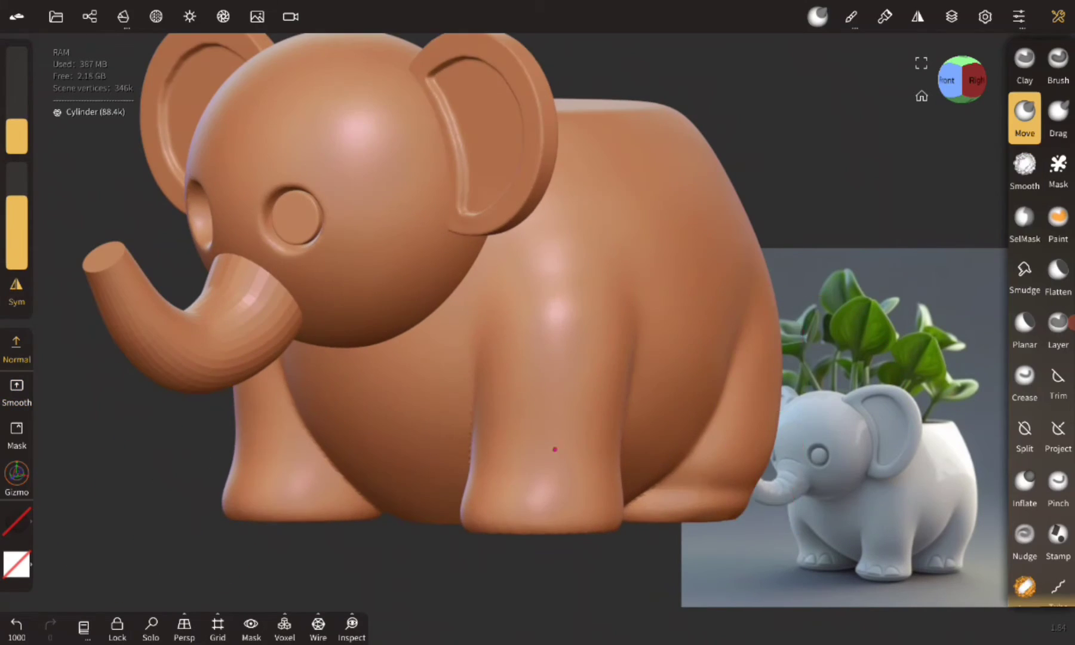
scroll(549, 418, up, 5)
scroll(537, 388, down, 4)
scroll(537, 381, down, 1)
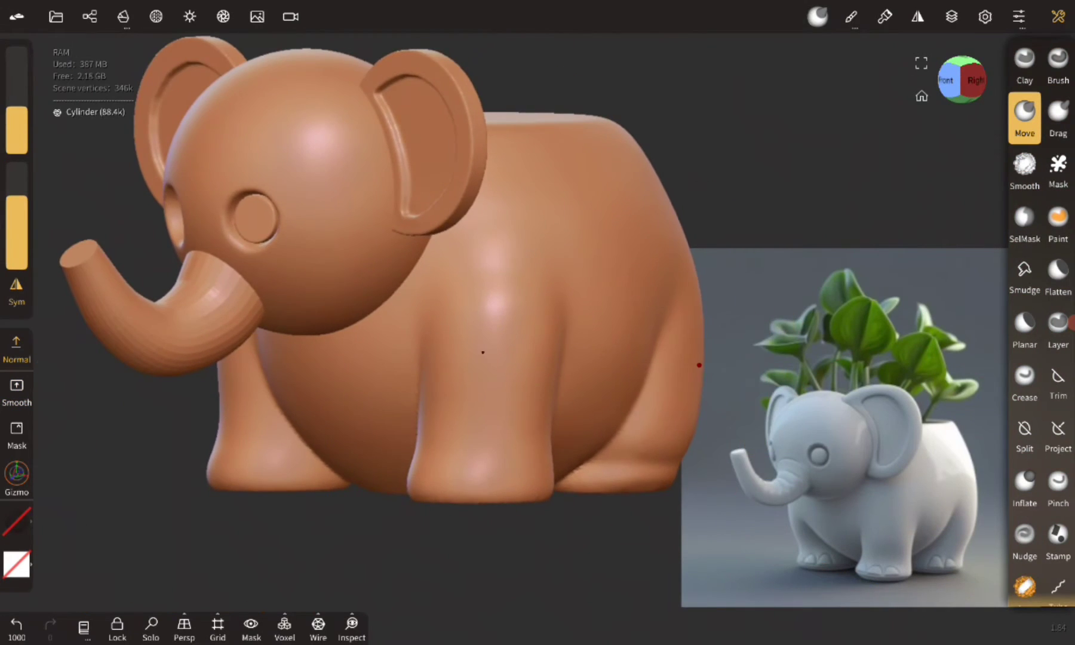
Slice the top of the elephant's body flat with a rectangle Trim
mouse_move(670, 206)
mouse_down()
mouse_move(478, 286)
mouse_move(597, 286)
mouse_up()
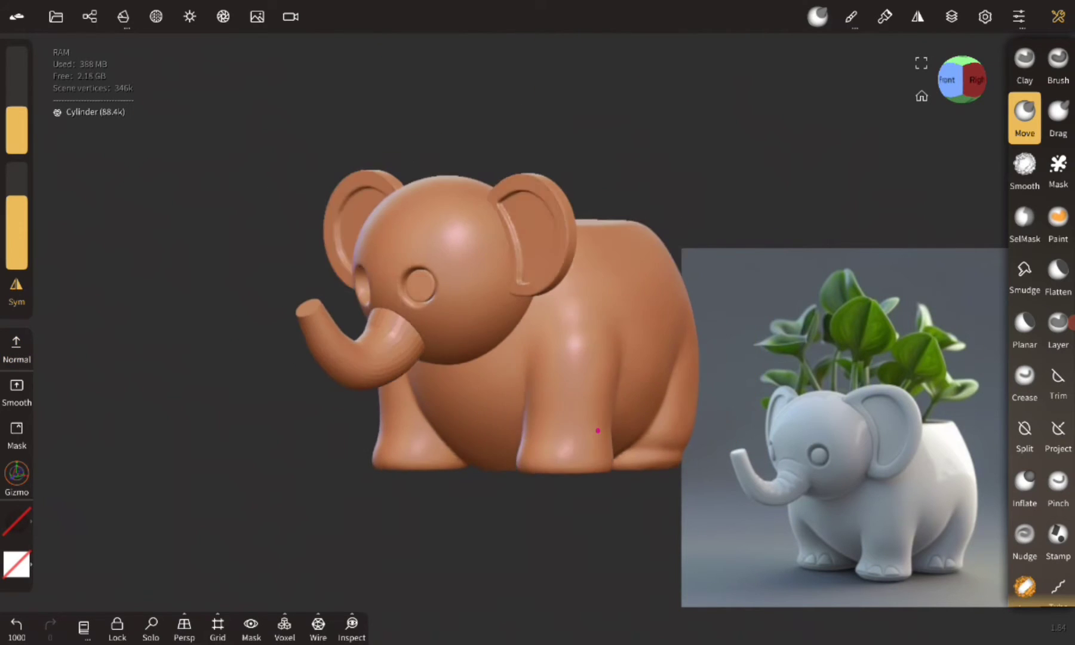
scroll(477, 299, up, 3)
scroll(478, 298, down, 3)
mouse_move(477, 298)
mouse_down()
mouse_move(500, 402)
mouse_move(103, 479)
mouse_up()
scroll(937, 114, up, 3)
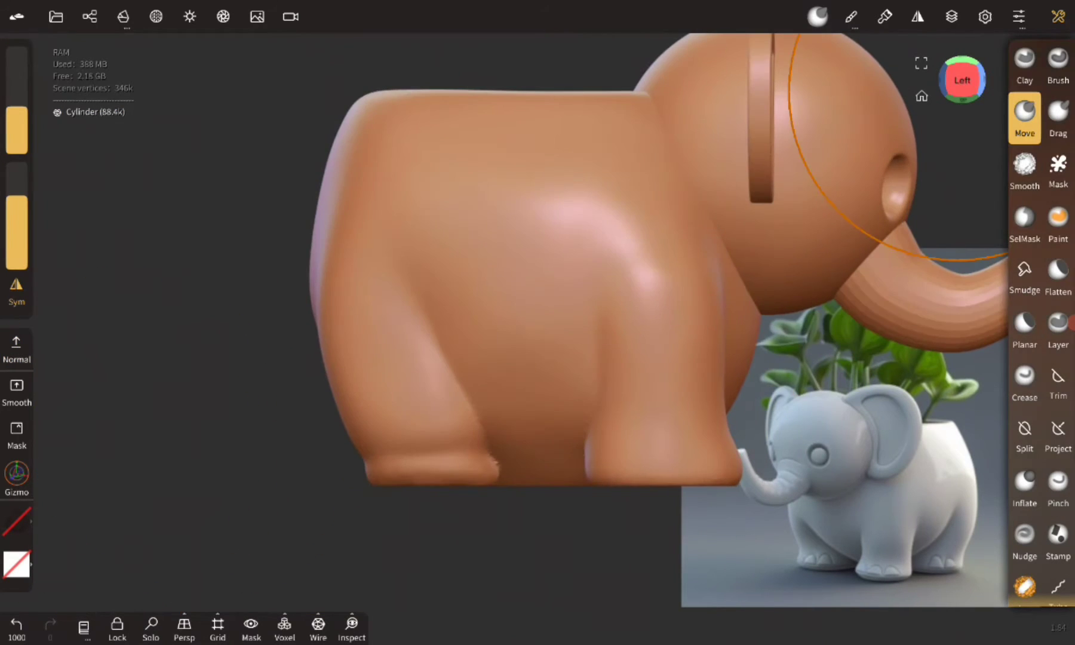
scroll(486, 395, down, 2)
scroll(530, 418, up, 2)
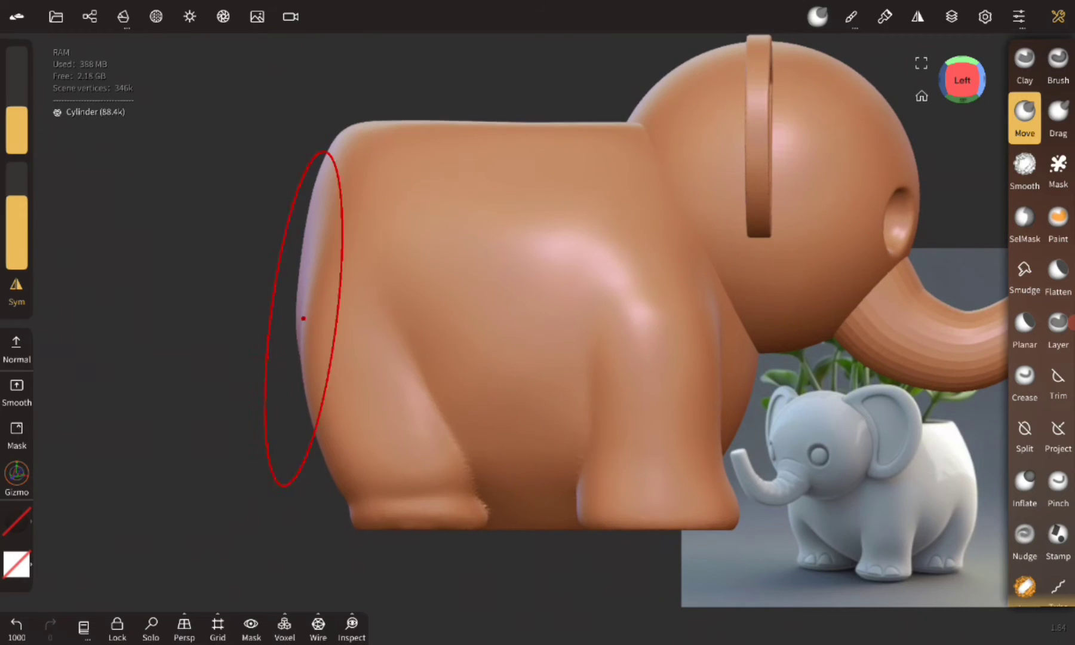
scroll(536, 356, down, 2)
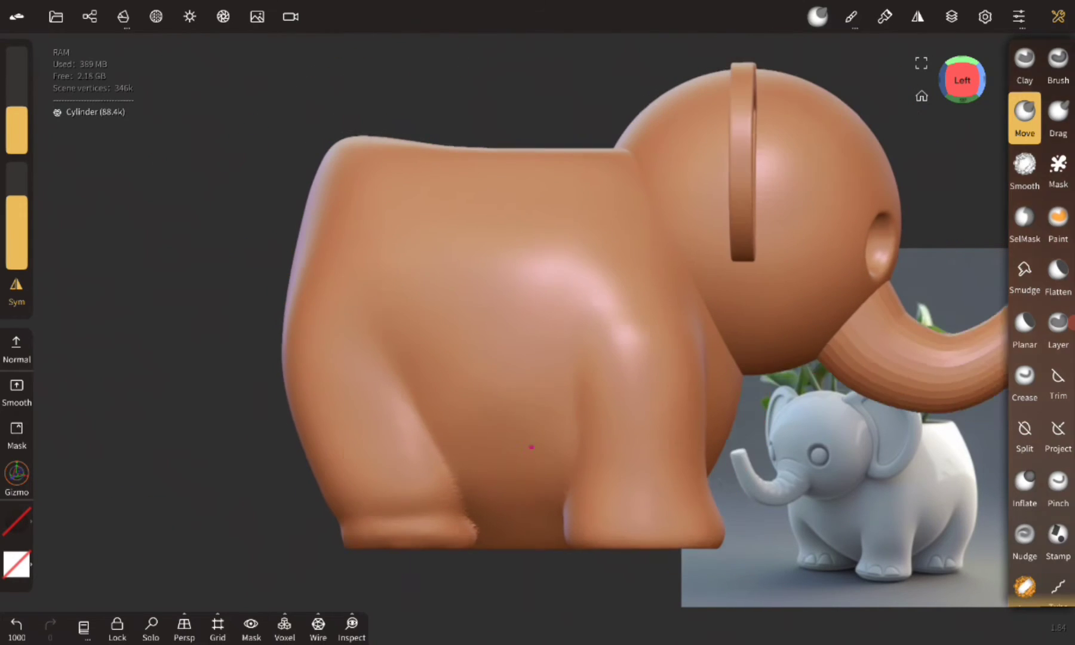
click(56, 16)
drag(230, 105, 797, 125)
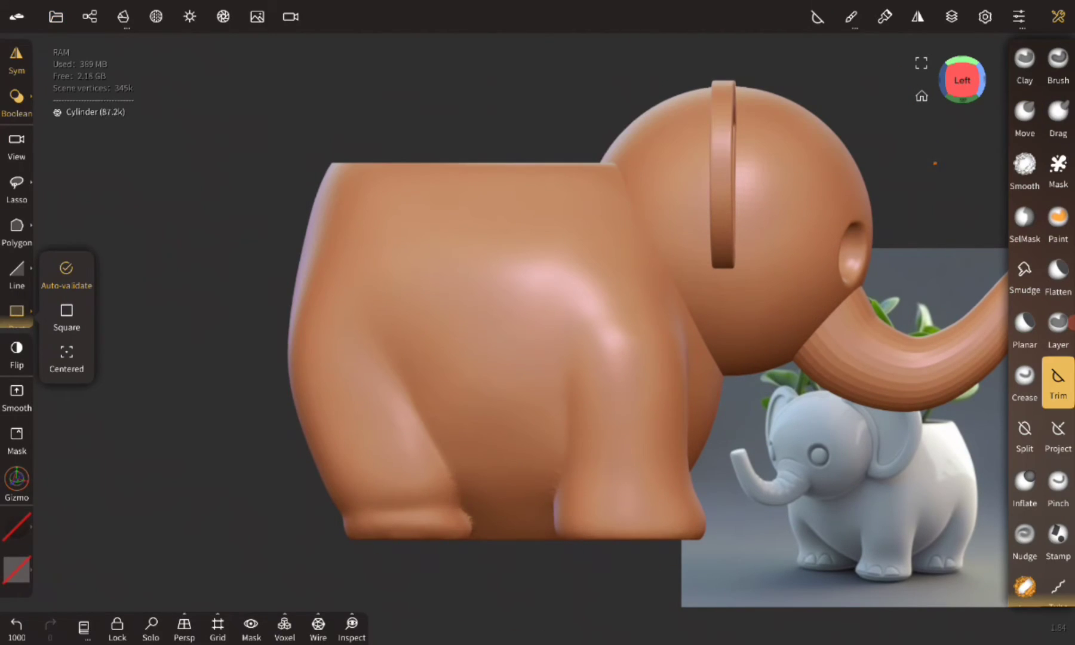
click(1024, 59)
mouse_move(656, 412)
mouse_down()
mouse_move(502, 408)
mouse_move(516, 420)
mouse_move(511, 384)
mouse_move(796, 372)
mouse_move(538, 358)
mouse_move(513, 334)
mouse_move(260, 391)
mouse_up()
Solo the small disc cylinder so it shows on its own
scroll(511, 384, up, 3)
scroll(514, 334, up, 3)
click(151, 627)
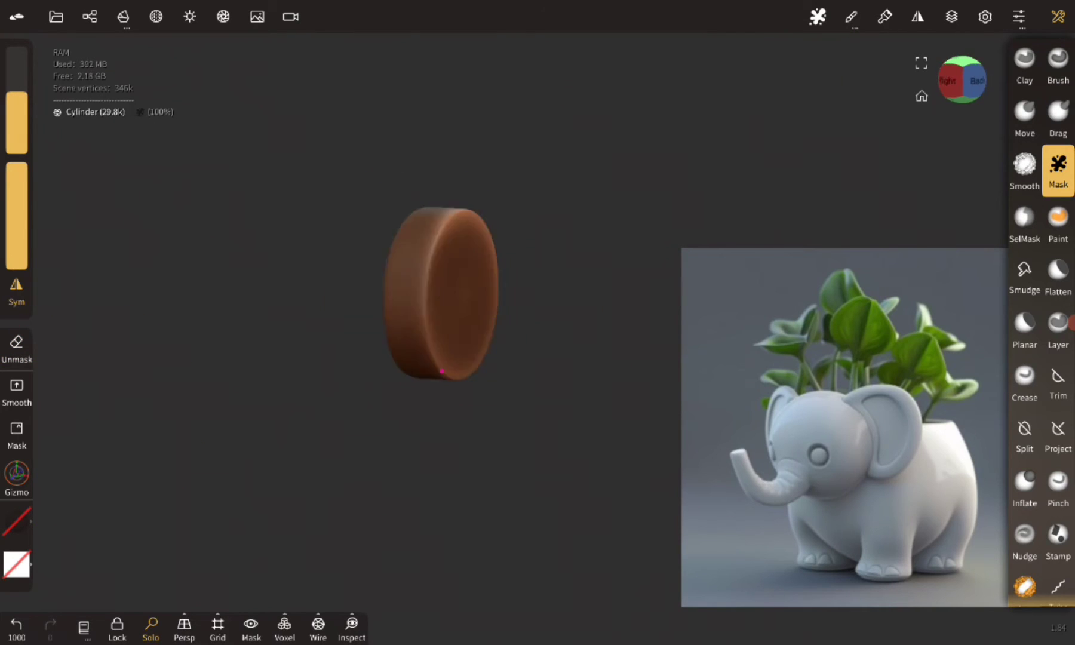
Mask one face of the small disc by shape and smooth it from a side view
drag(441, 370, 436, 403)
click(218, 377)
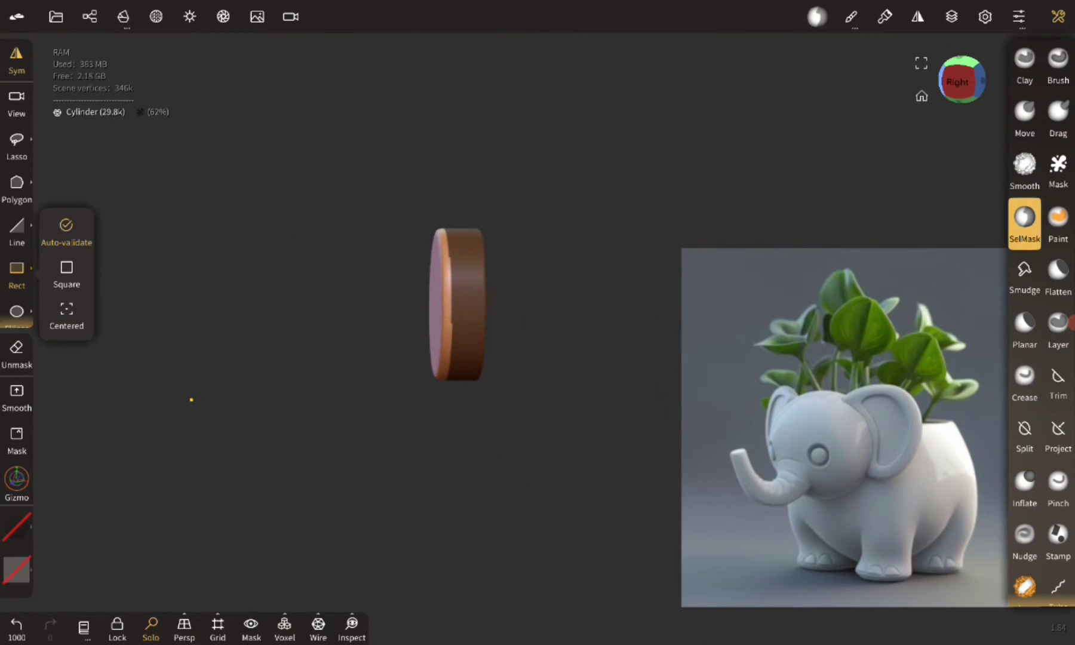
click(817, 16)
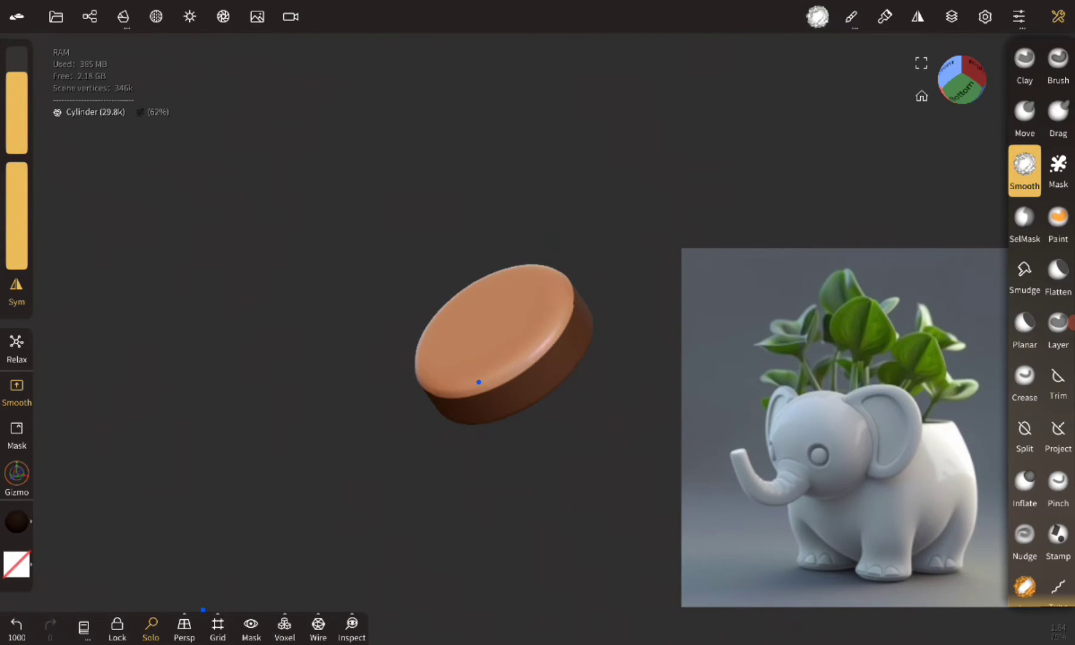
drag(478, 381, 416, 364)
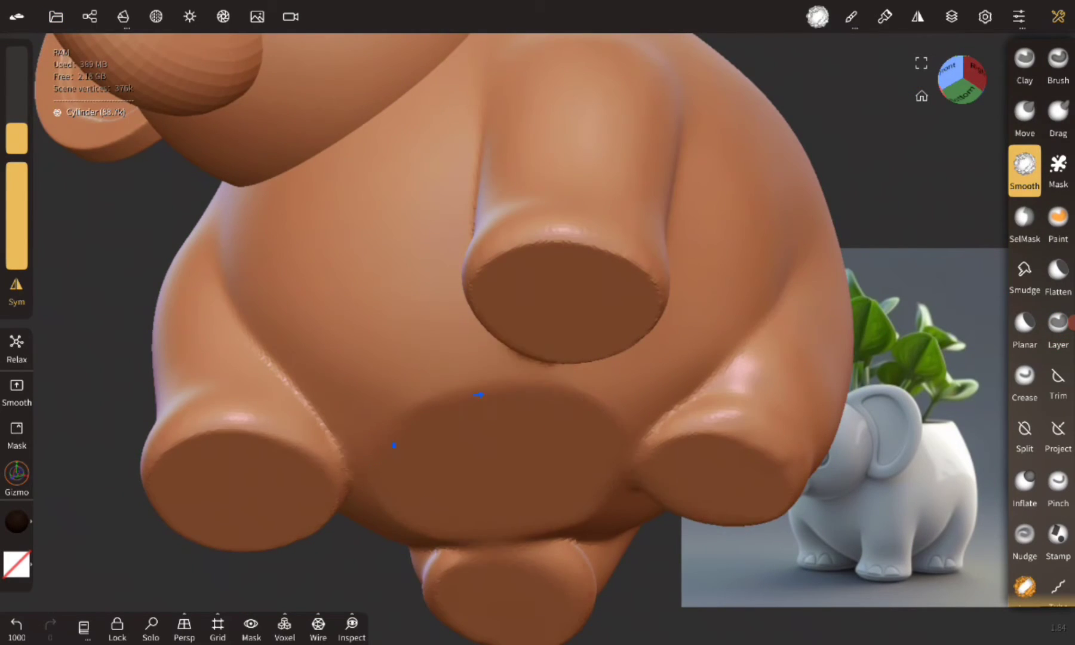
Undo the last two smoothing strokes on the feet and orbit back to the whole elephant
key(ctrl+z)
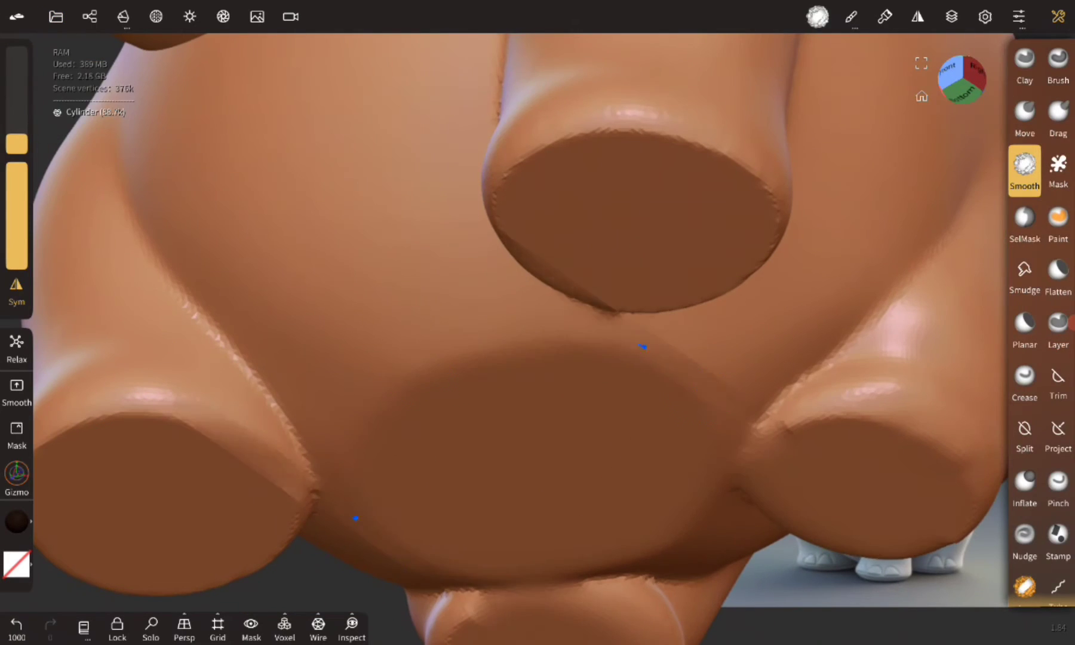
key(ctrl+z)
key(ctrl+z)
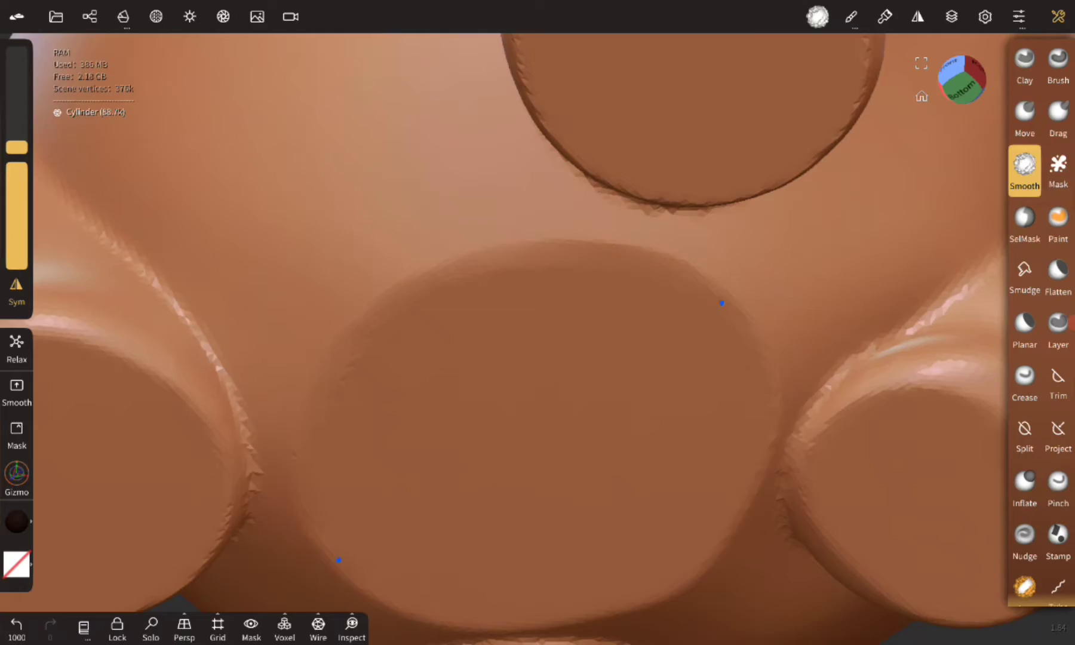
scroll(530, 431, up, 3)
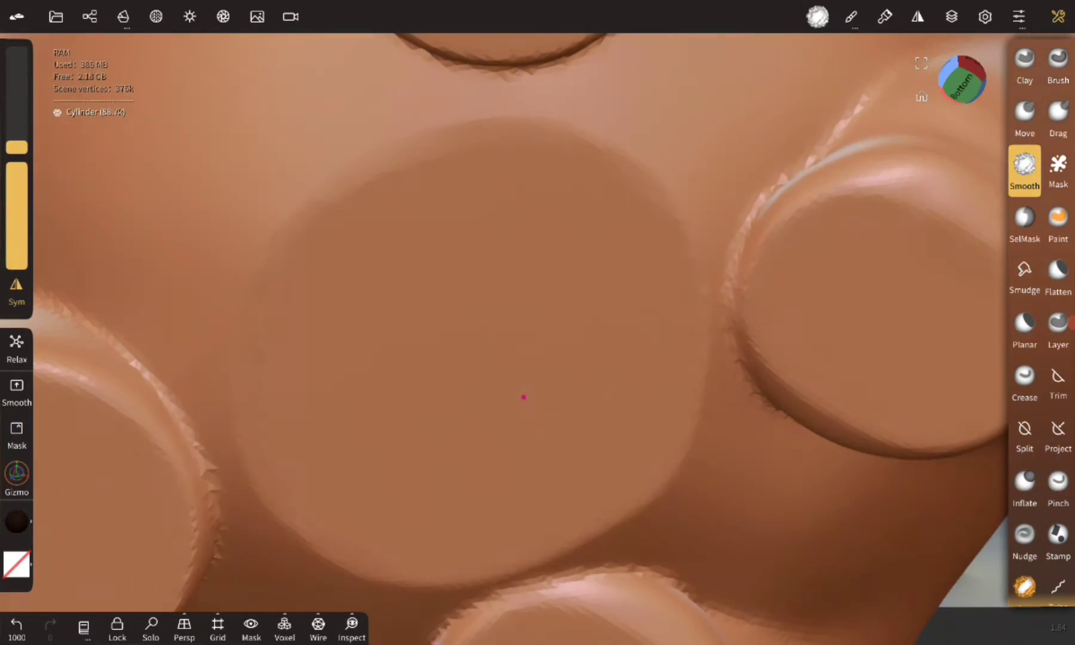
scroll(571, 417, down, 3)
mouse_move(618, 295)
mouse_down()
mouse_move(492, 285)
mouse_move(557, 329)
mouse_move(551, 354)
mouse_move(509, 360)
mouse_move(492, 377)
mouse_up()
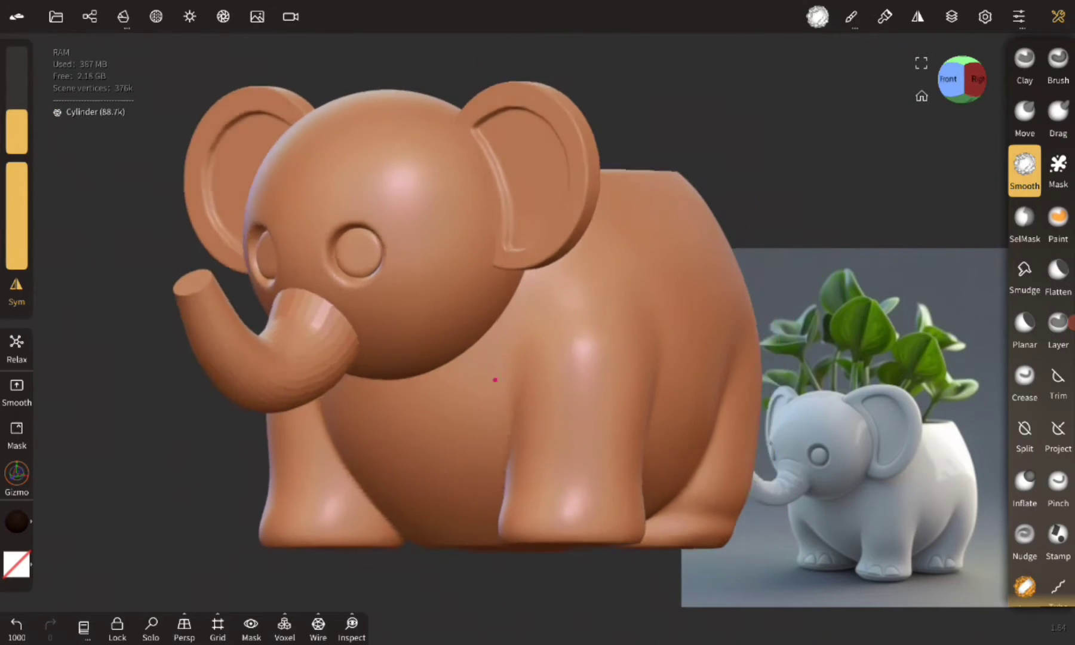
Select the trunk tube and the body in the scene list and merge them into one mesh
click(90, 16)
click(89, 187)
click(17, 394)
drag(418, 418, 173, 462)
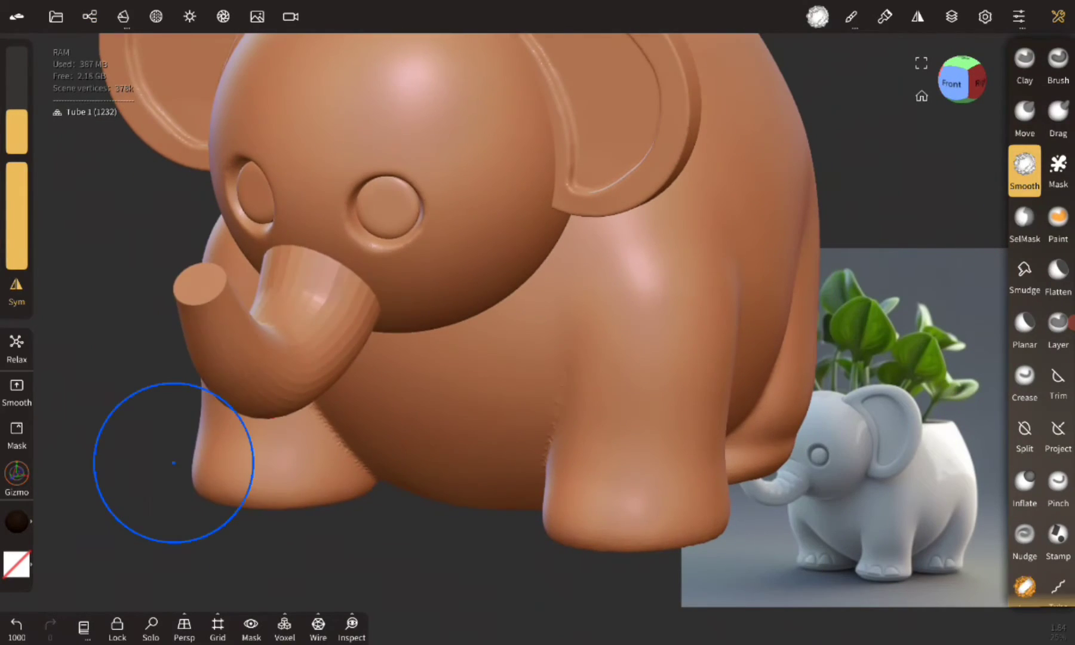
mouse_move(303, 293)
mouse_down()
mouse_move(299, 192)
mouse_move(444, 367)
mouse_move(358, 299)
mouse_move(345, 316)
mouse_up()
click(90, 16)
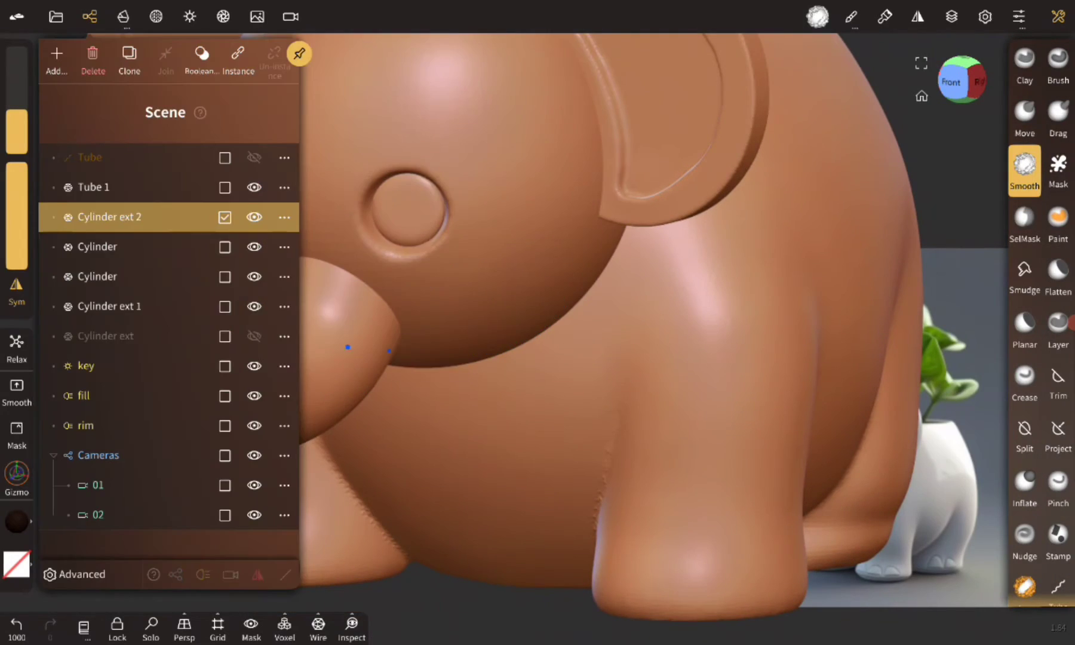
click(202, 53)
click(179, 243)
Inspect the trunk-face joint and undo the last Crease stroke
mouse_move(732, 461)
mouse_down()
mouse_move(399, 527)
mouse_move(251, 388)
mouse_up()
scroll(479, 317, up, 5)
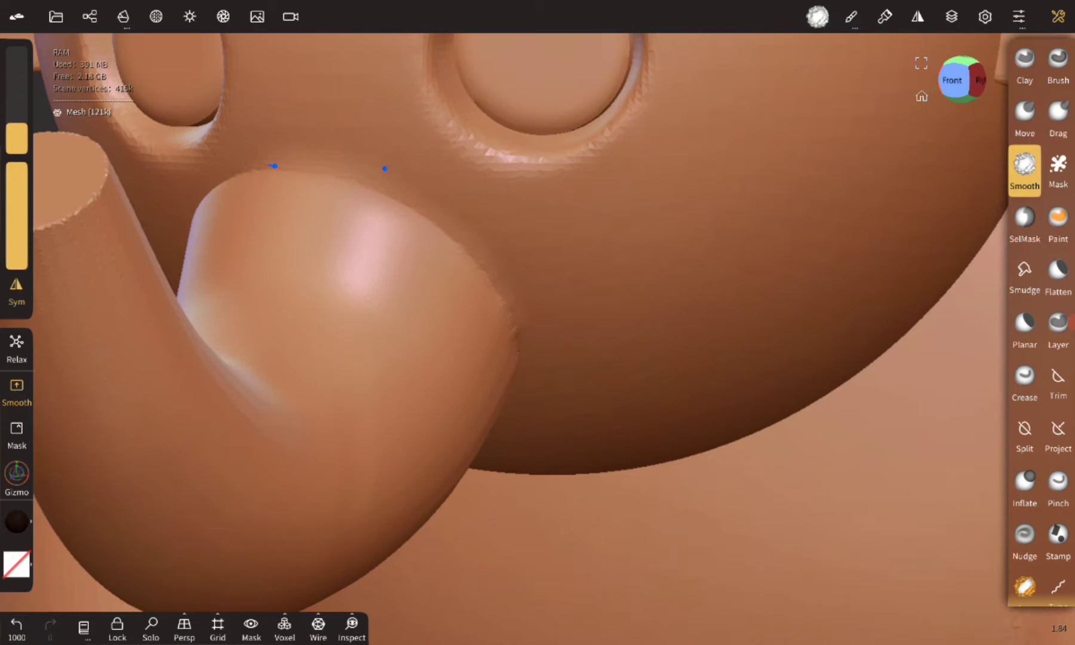
drag(385, 168, 438, 380)
drag(536, 300, 563, 449)
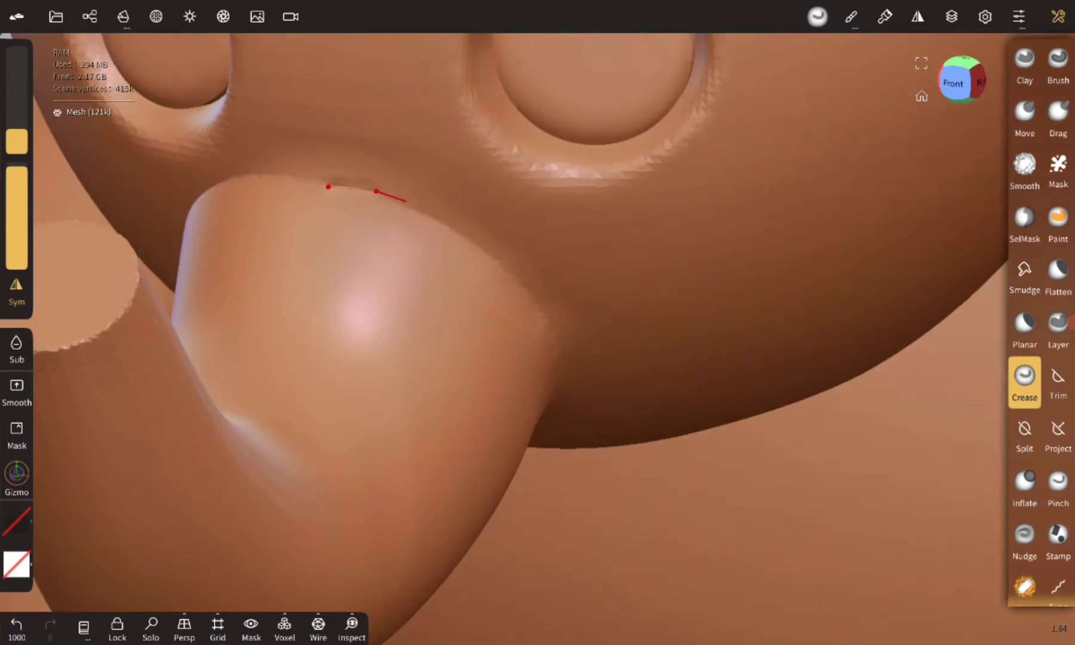
key(ctrl+z)
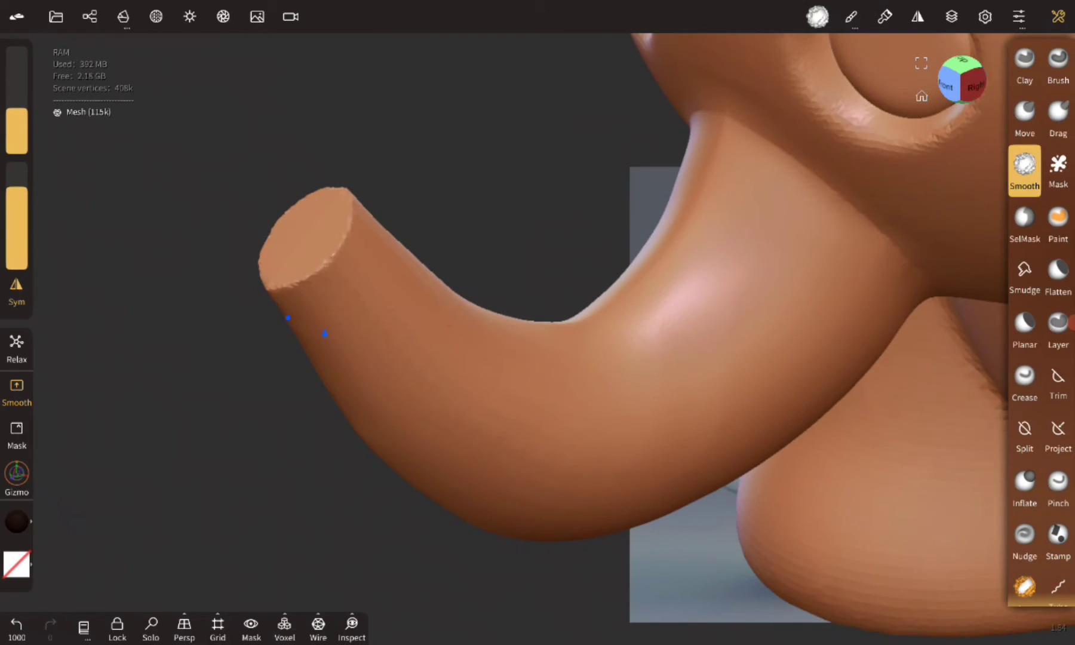
mouse_move(289, 318)
mouse_down()
mouse_move(460, 397)
mouse_move(383, 335)
mouse_move(517, 433)
mouse_move(427, 185)
mouse_up()
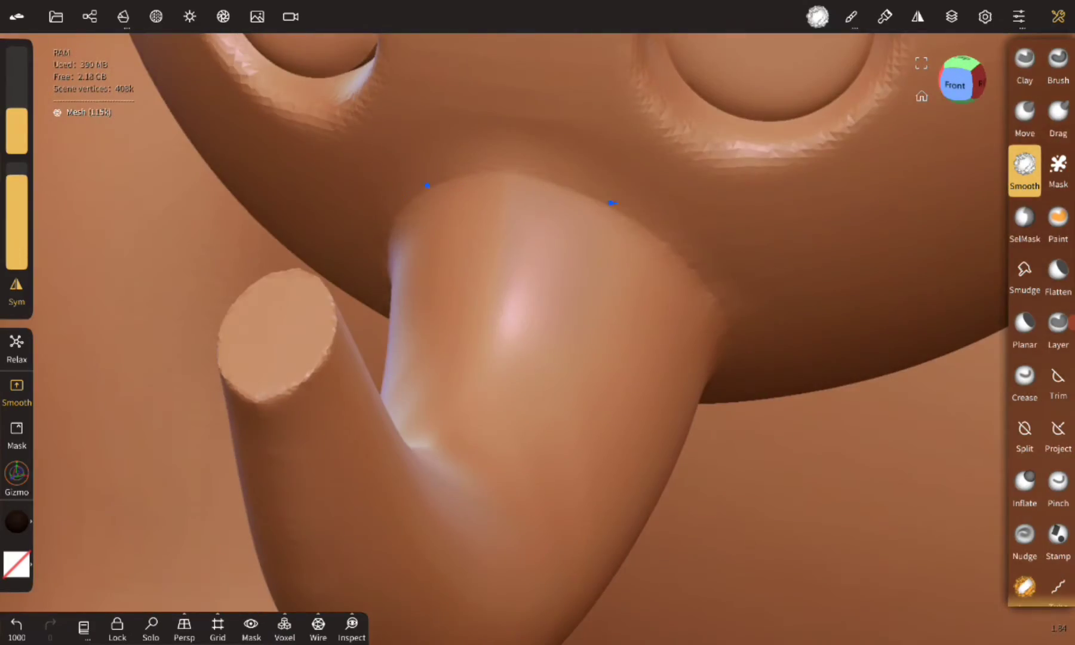
Voxel remesh the merged model twice so the trunk blends into the face at 143k
click(284, 624)
click(283, 576)
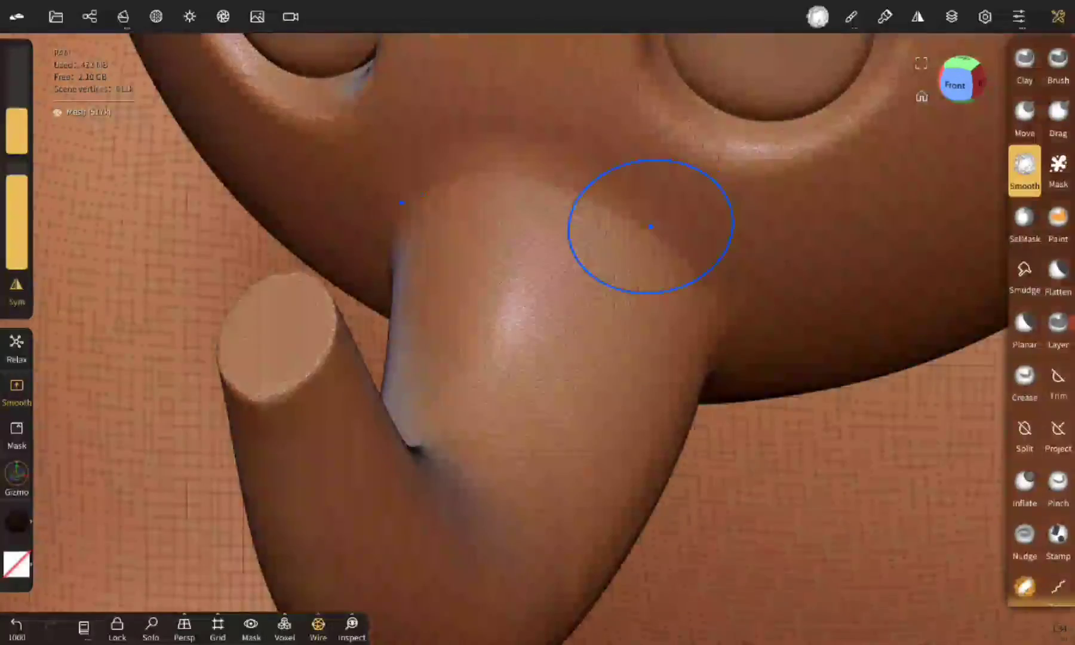
click(284, 624)
click(283, 575)
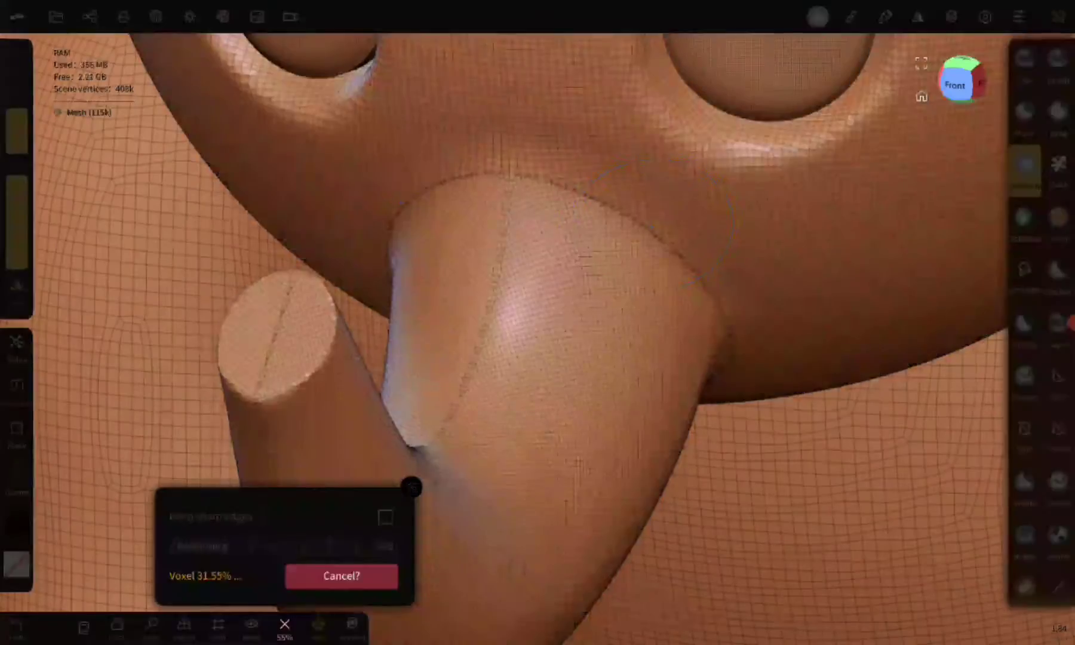
scroll(548, 324, up, 3)
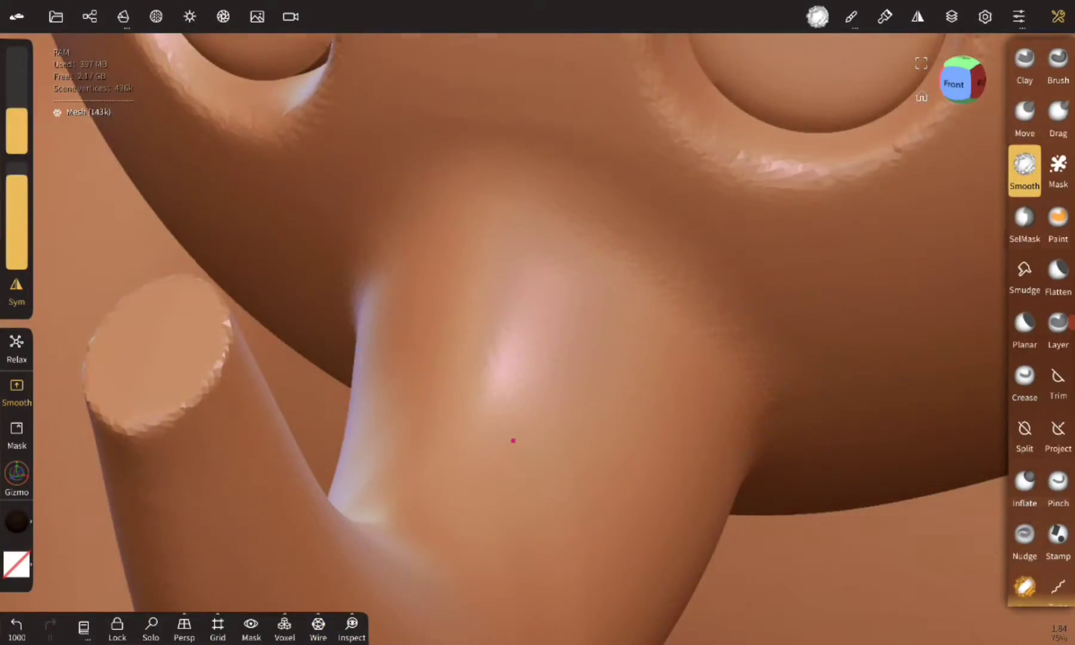
mouse_move(513, 440)
middle_down()
mouse_move(707, 456)
mouse_move(713, 549)
mouse_move(583, 448)
mouse_move(430, 168)
mouse_move(473, 242)
mouse_move(437, 255)
mouse_move(437, 367)
mouse_move(222, 446)
middle_up()
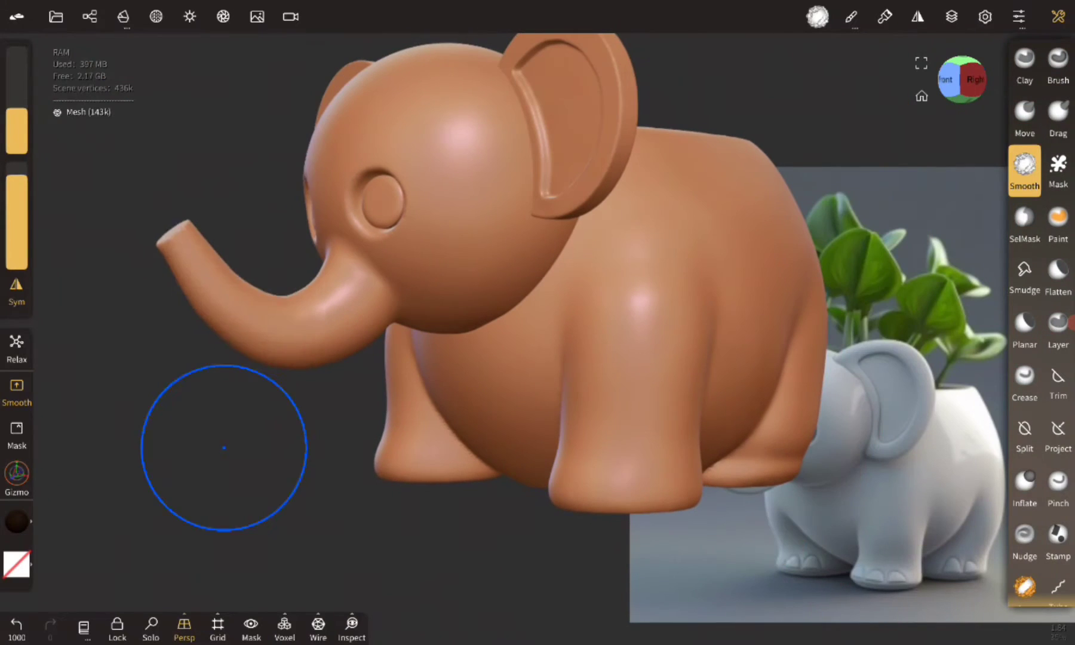
Set the camera to perspective with a 72.3° field of view
click(290, 16)
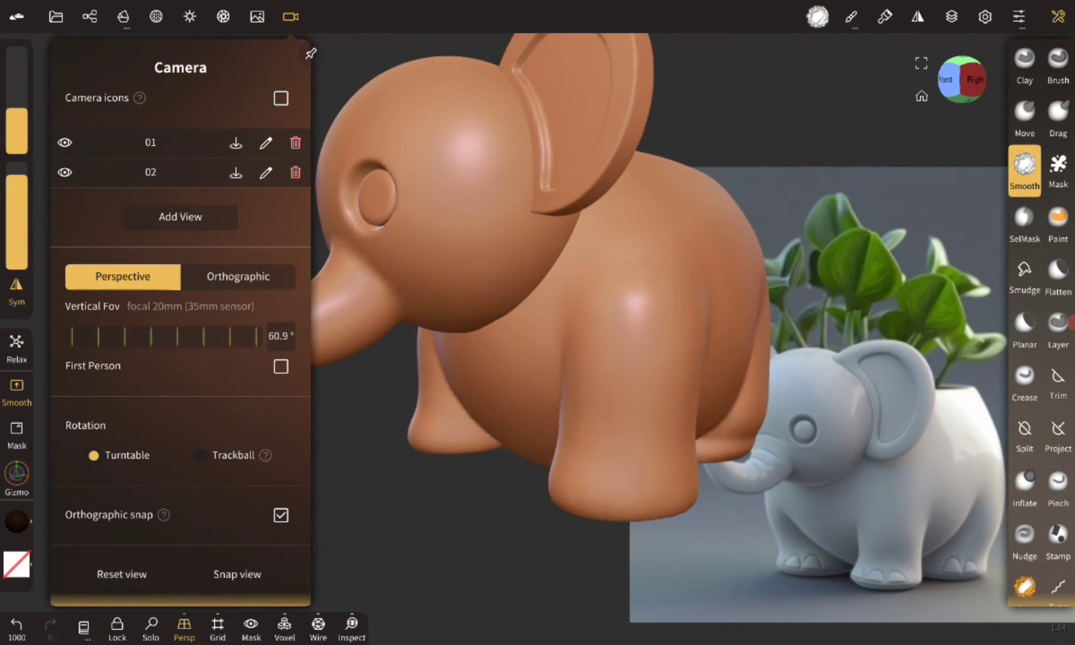
mouse_move(179, 335)
mouse_down()
mouse_move(155, 336)
mouse_move(174, 335)
mouse_up()
click(237, 276)
click(259, 468)
click(290, 16)
click(122, 276)
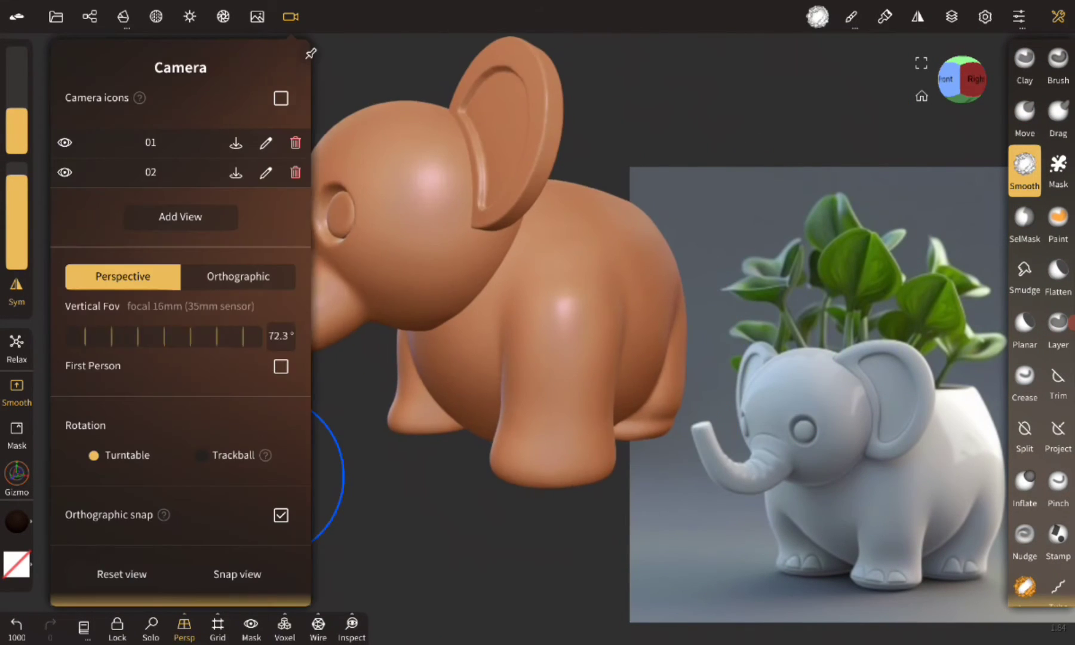
click(537, 436)
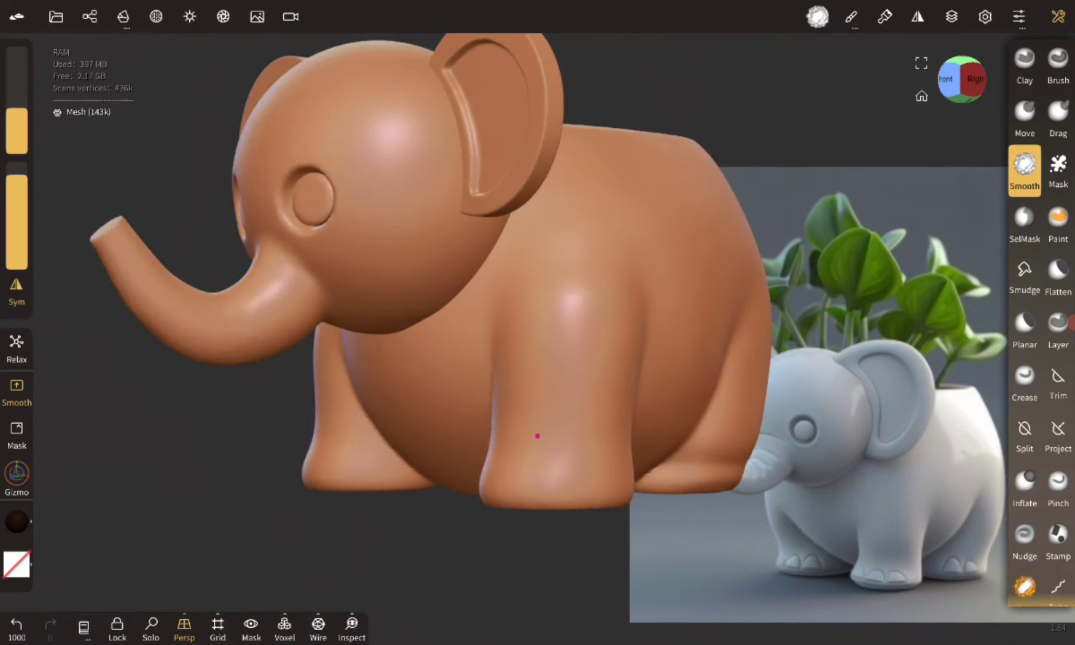
Crease wrinkle lines across the trunk and a groove at the trunk base between the eyes
scroll(525, 433, up, 3)
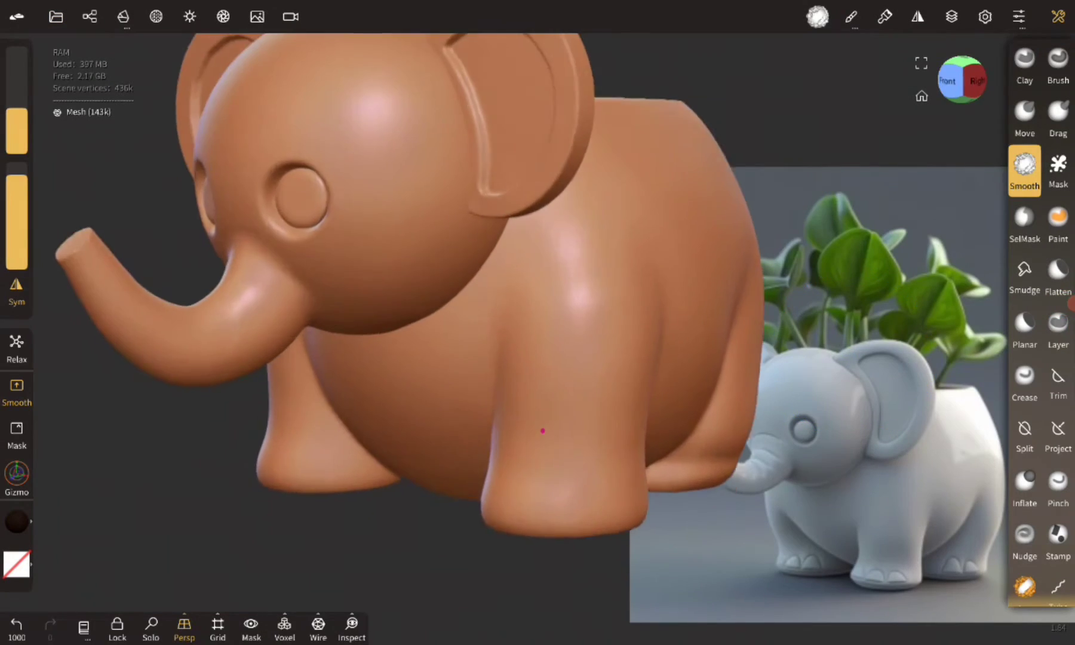
scroll(153, 480, up, 3)
click(1024, 382)
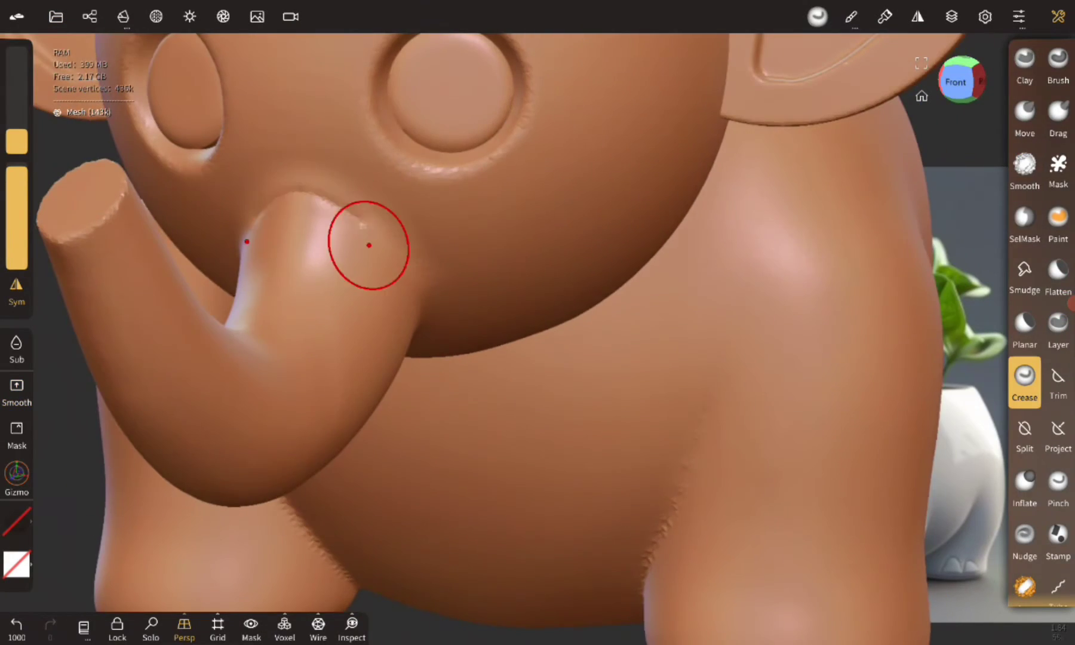
scroll(367, 240, up, 3)
drag(289, 147, 392, 151)
scroll(340, 203, down, 5)
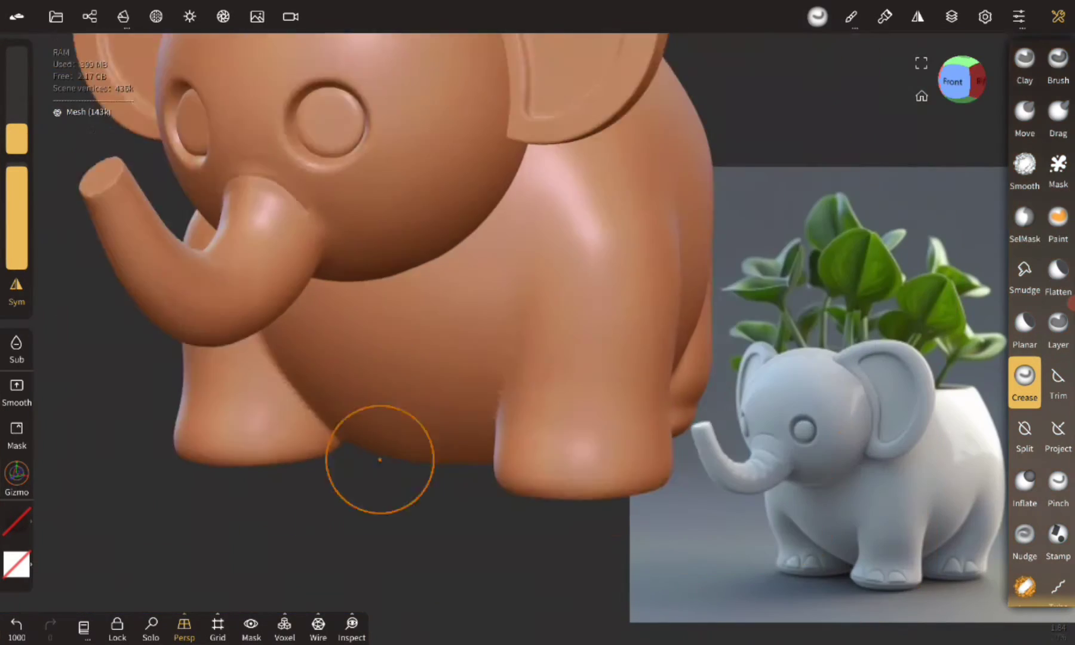
scroll(384, 319, up, 5)
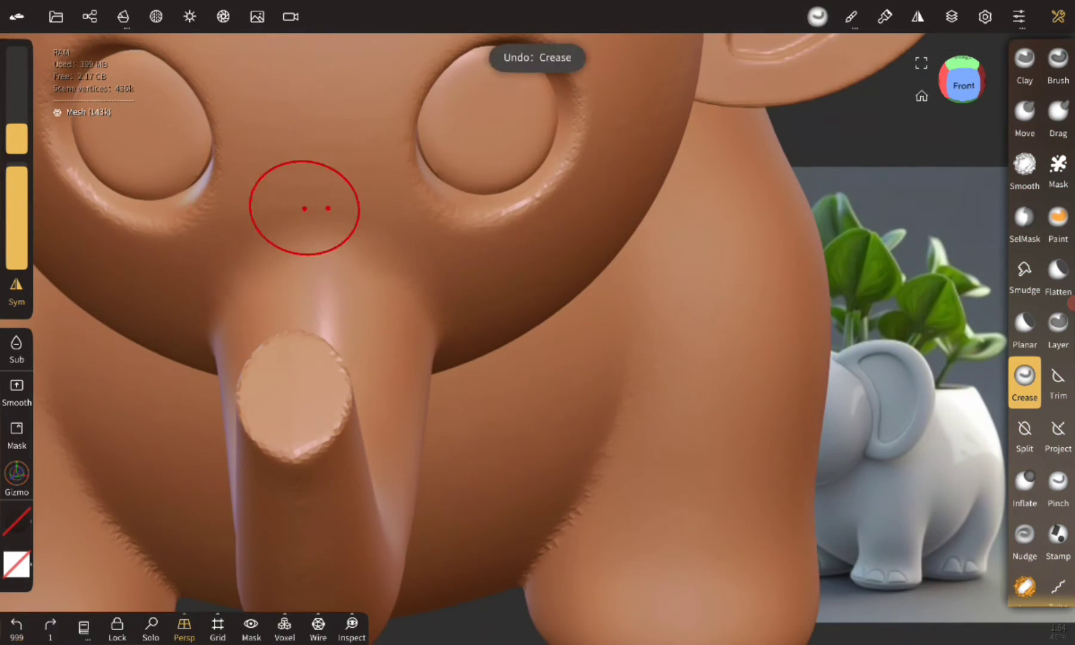
drag(239, 203, 376, 200)
scroll(382, 299, down, 5)
scroll(438, 309, up, 5)
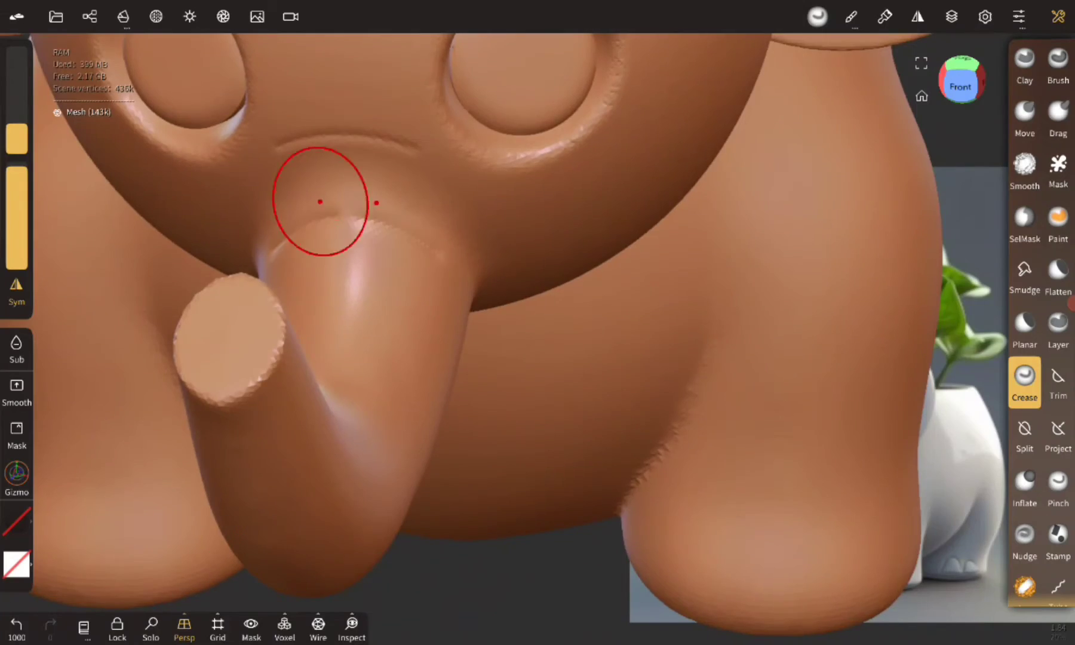
middle_drag(320, 201, 364, 191)
drag(362, 192, 405, 192)
Carve more wrinkle grooves across and along the trunk's sides, orbiting around it
scroll(406, 191, down, 5)
middle_drag(418, 298, 466, 298)
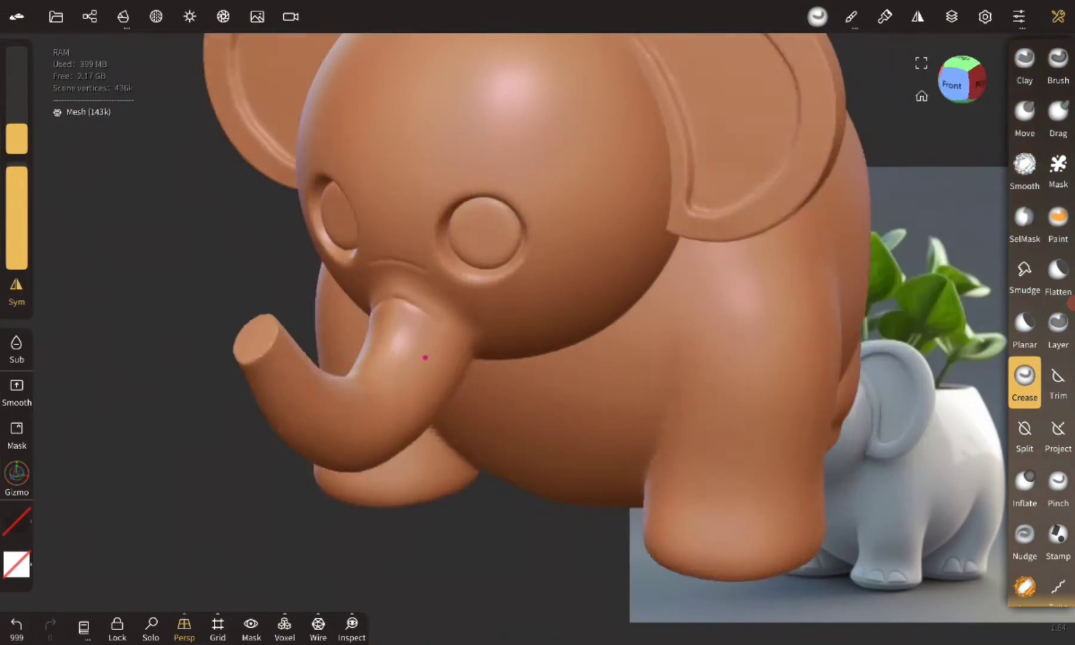
scroll(468, 311, up, 5)
scroll(572, 348, down, 5)
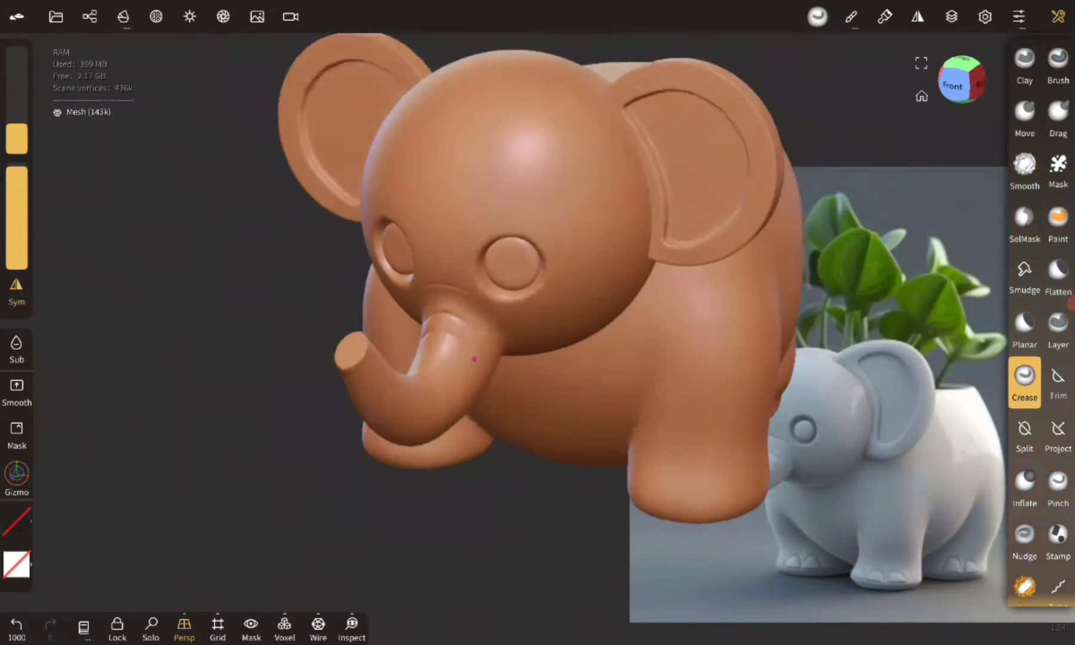
middle_drag(477, 340, 478, 382)
scroll(165, 493, up, 5)
drag(488, 295, 516, 297)
scroll(244, 465, down, 2)
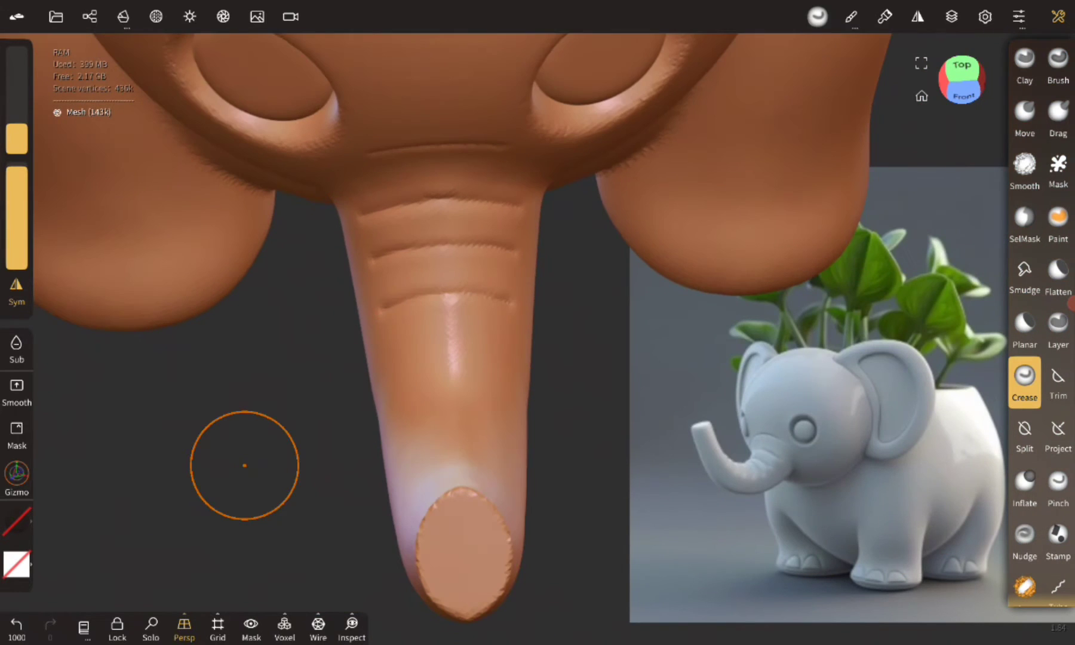
scroll(511, 406, up, 2)
drag(415, 313, 541, 305)
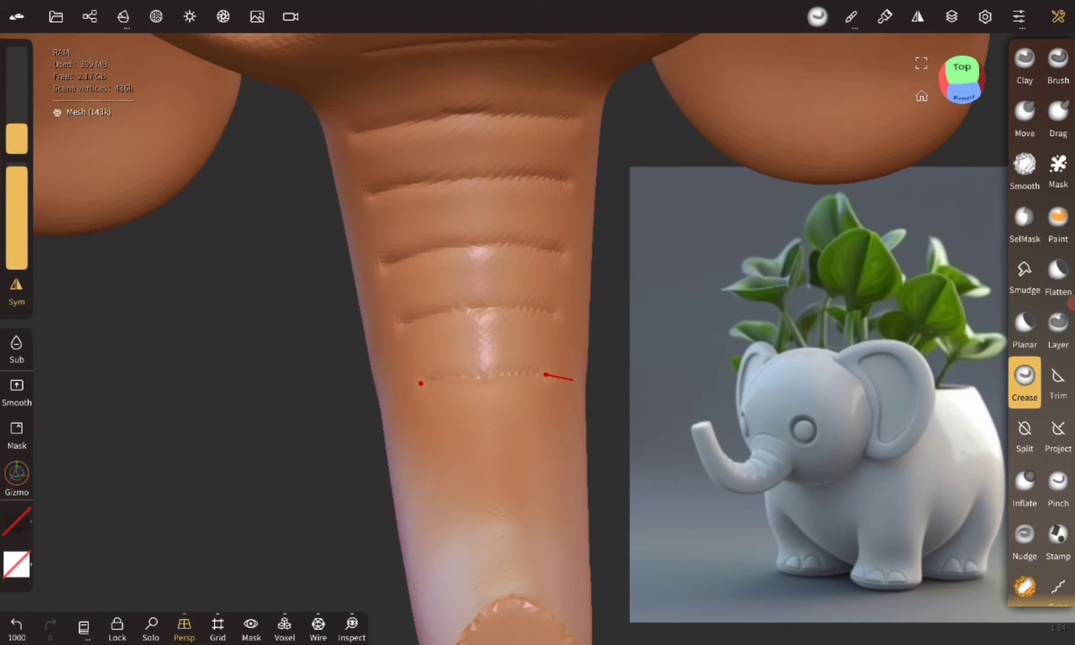
scroll(537, 358, down, 5)
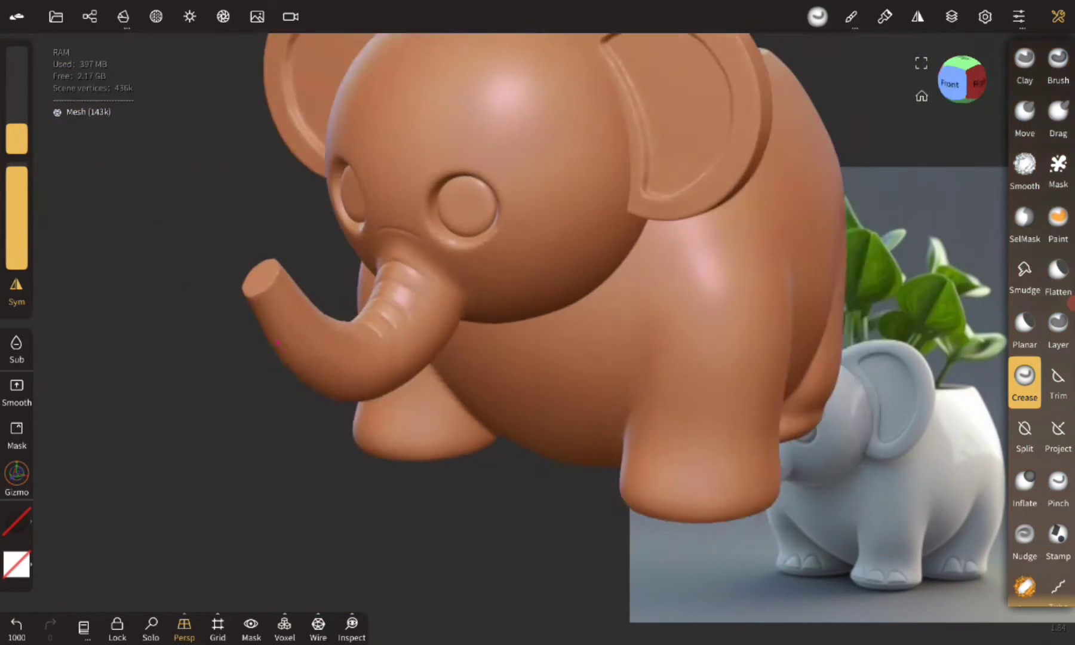
middle_drag(477, 298, 418, 323)
scroll(358, 298, up, 5)
drag(441, 426, 463, 408)
mouse_move(441, 426)
middle_down()
mouse_move(271, 233)
mouse_move(153, 463)
middle_up()
scroll(358, 358, up, 3)
drag(468, 314, 501, 293)
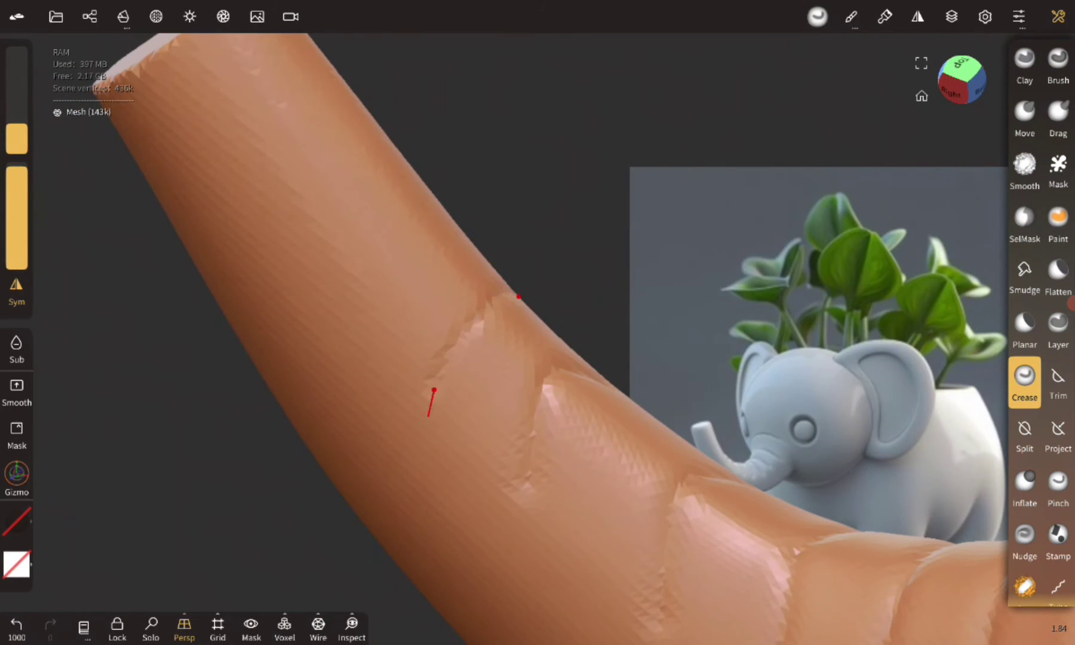
scroll(430, 394, down, 3)
mouse_move(348, 516)
middle_down()
mouse_move(567, 408)
mouse_move(485, 384)
middle_up()
scroll(480, 416, up, 3)
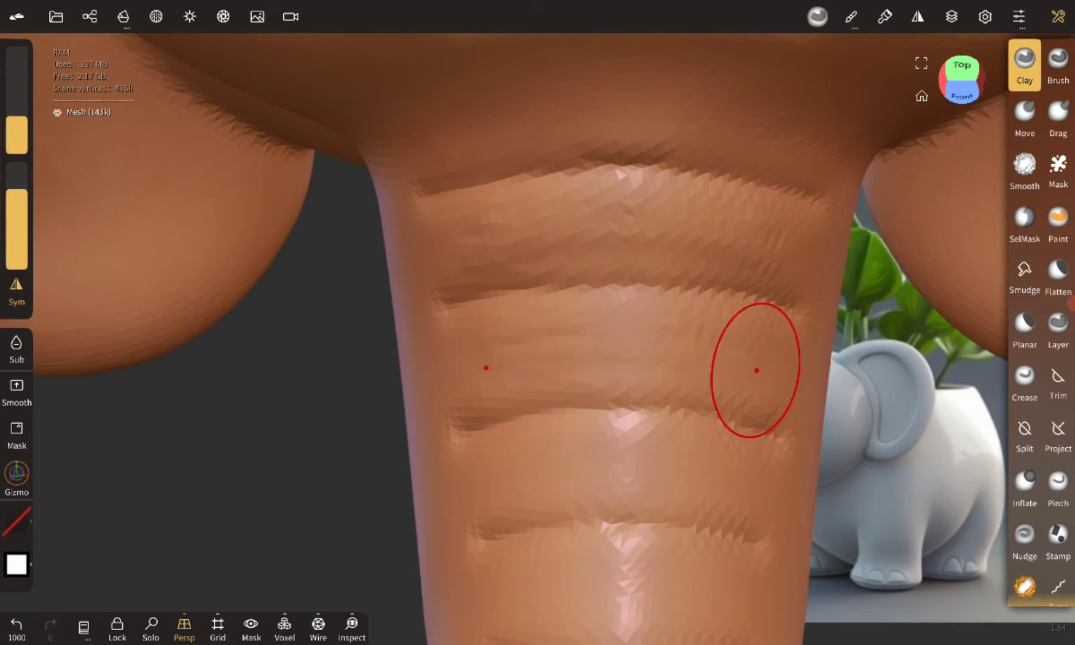
Voxel remesh the elephant at resolution 267, reaching 266k with trunk wrinkles intact
scroll(622, 476, down, 3)
middle_drag(552, 376, 499, 398)
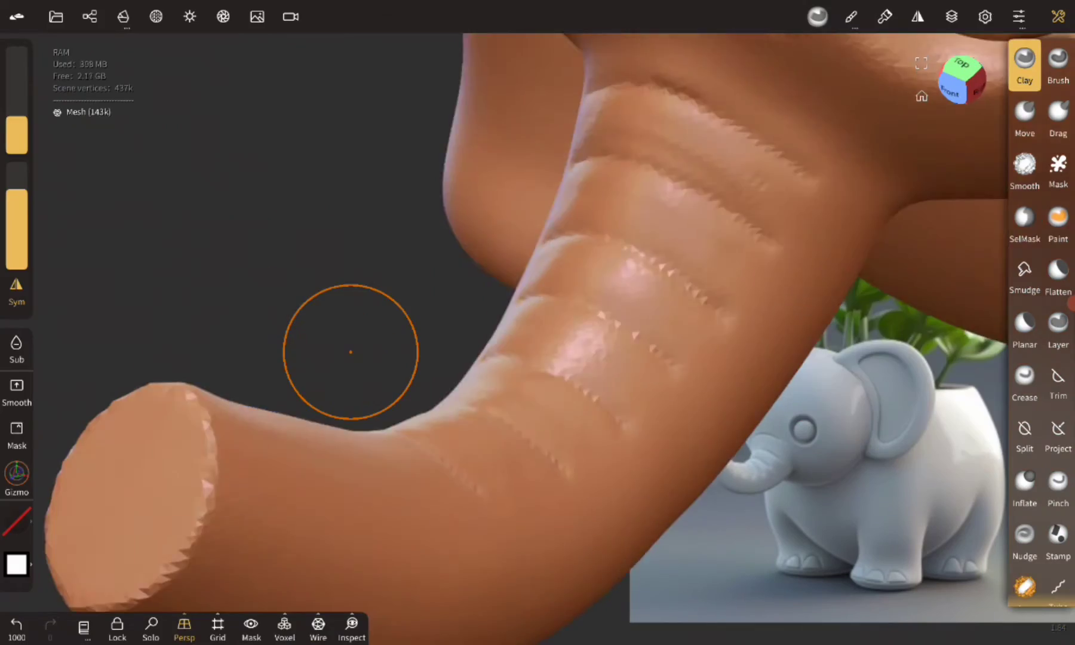
click(284, 623)
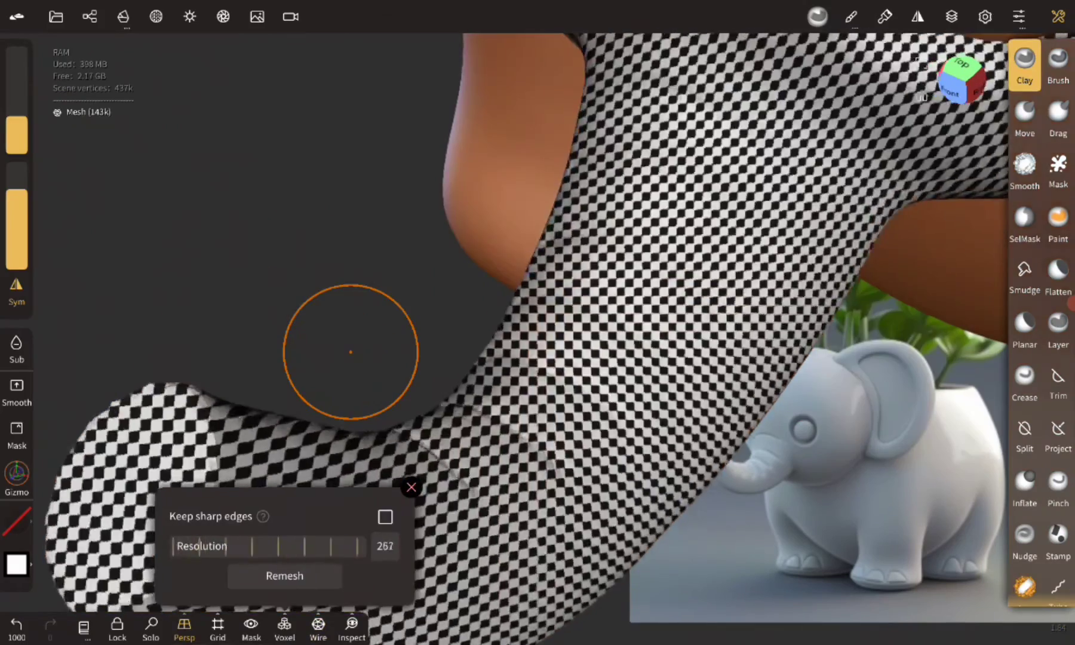
click(283, 575)
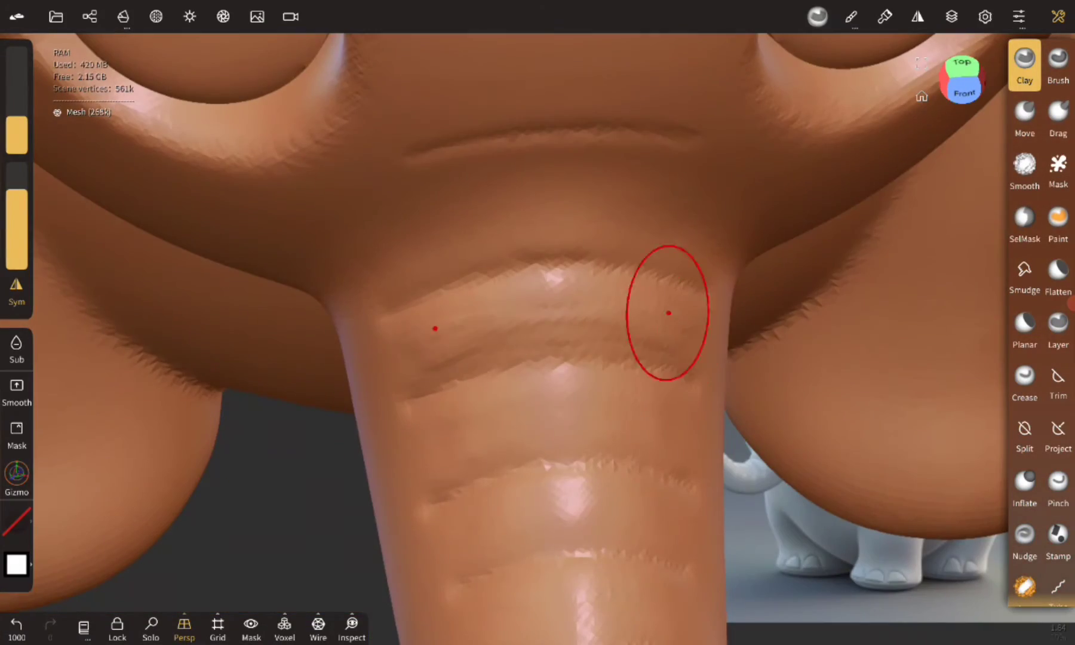
scroll(603, 418, down, 3)
scroll(669, 391, up, 3)
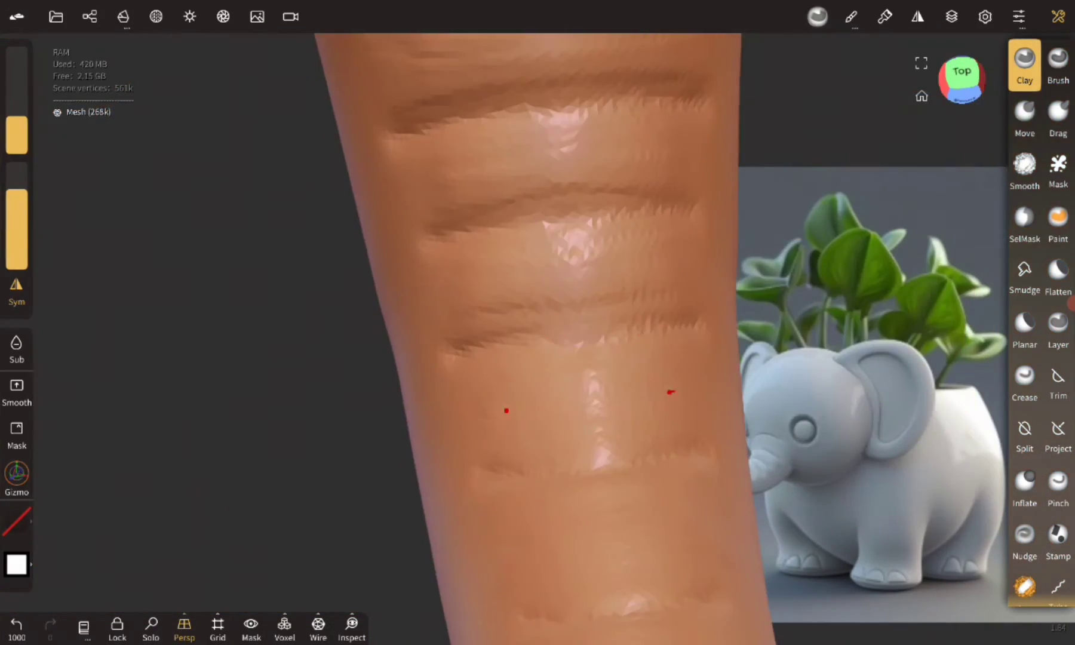
mouse_move(670, 391)
middle_down()
mouse_move(529, 416)
mouse_move(508, 350)
middle_up()
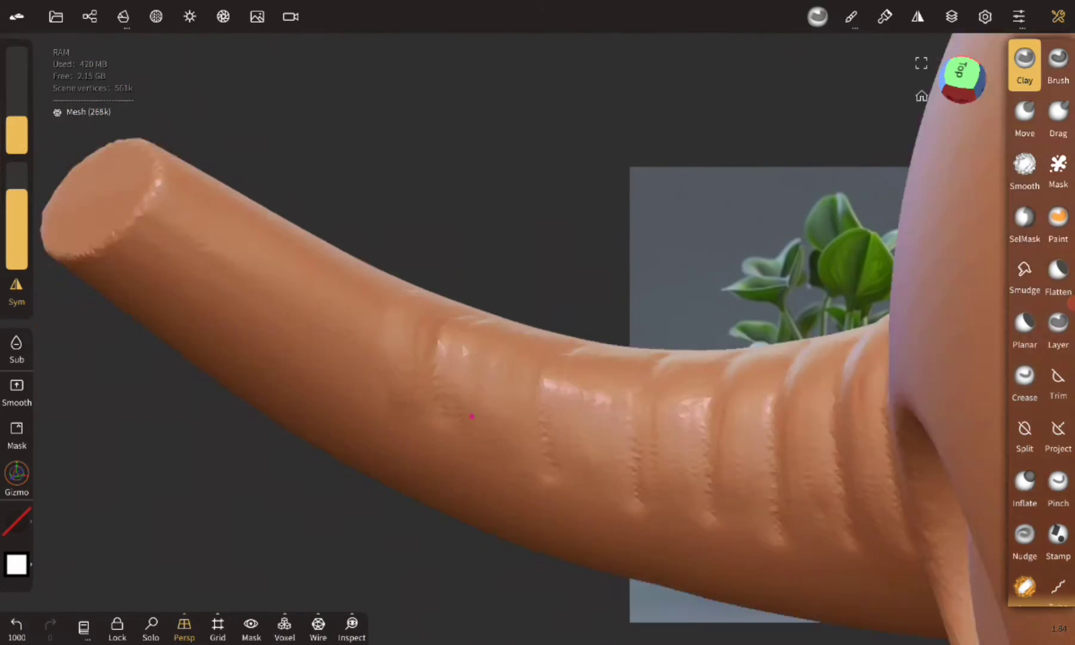
middle_drag(381, 285, 655, 232)
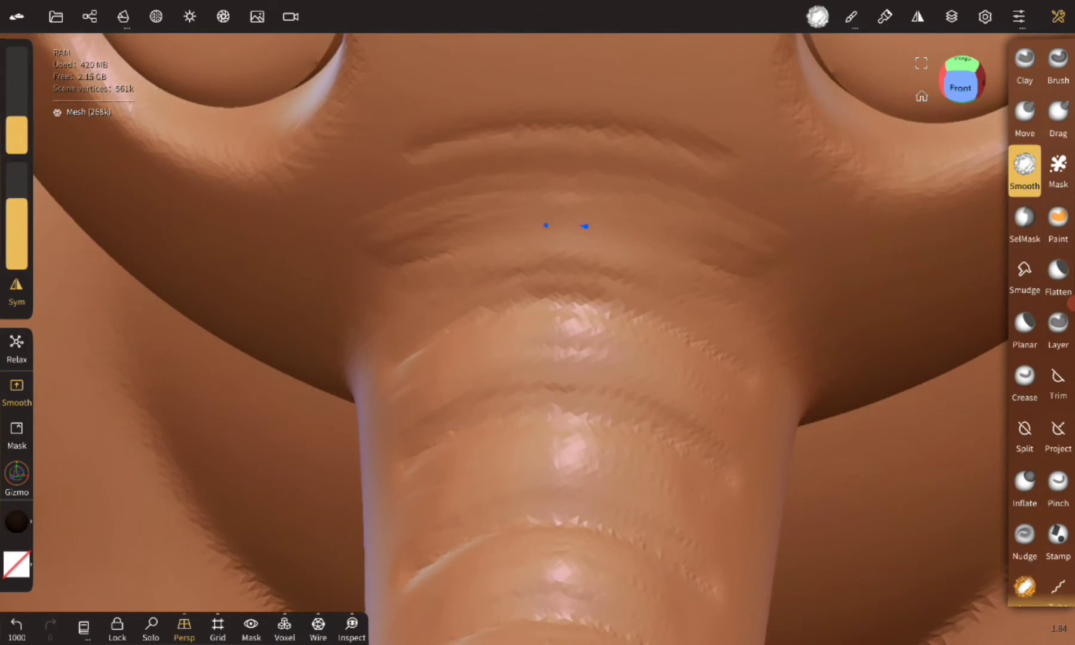
Smooth the jagged remesh facets along the trunk's wrinkle grooves
middle_drag(565, 225, 576, 187)
scroll(583, 341, up, 3)
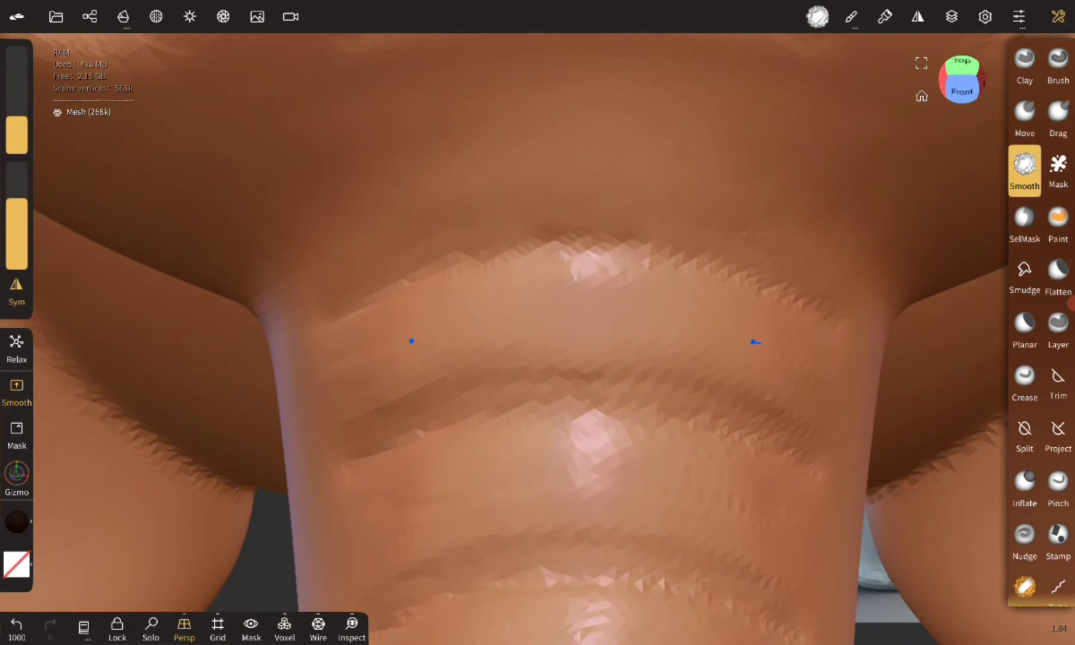
scroll(583, 342, down, 2)
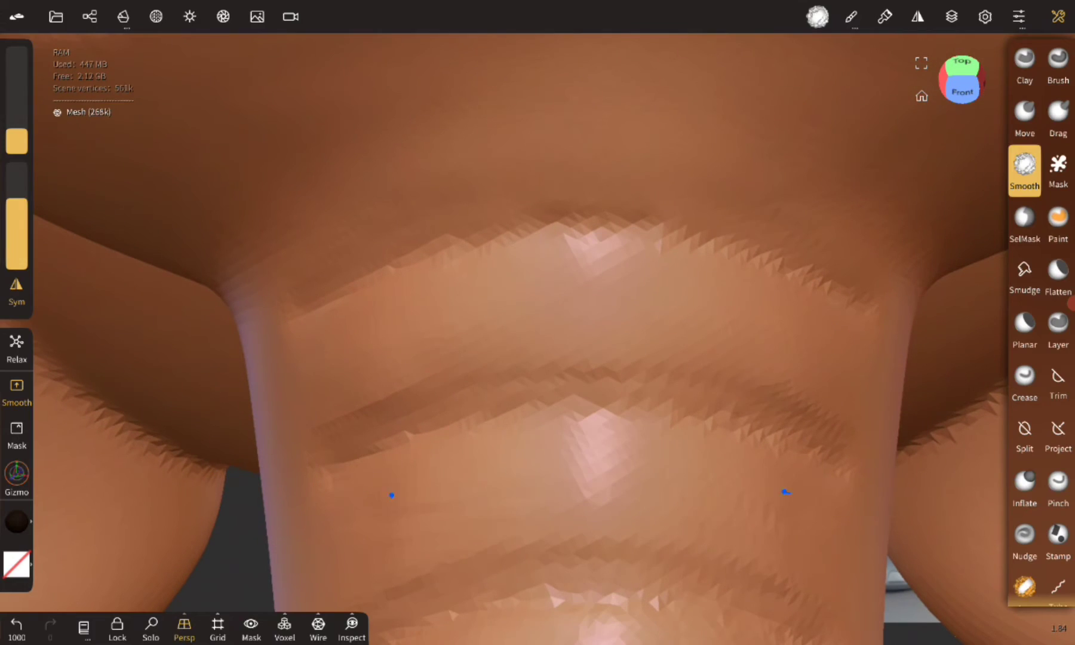
middle_drag(621, 508, 724, 331)
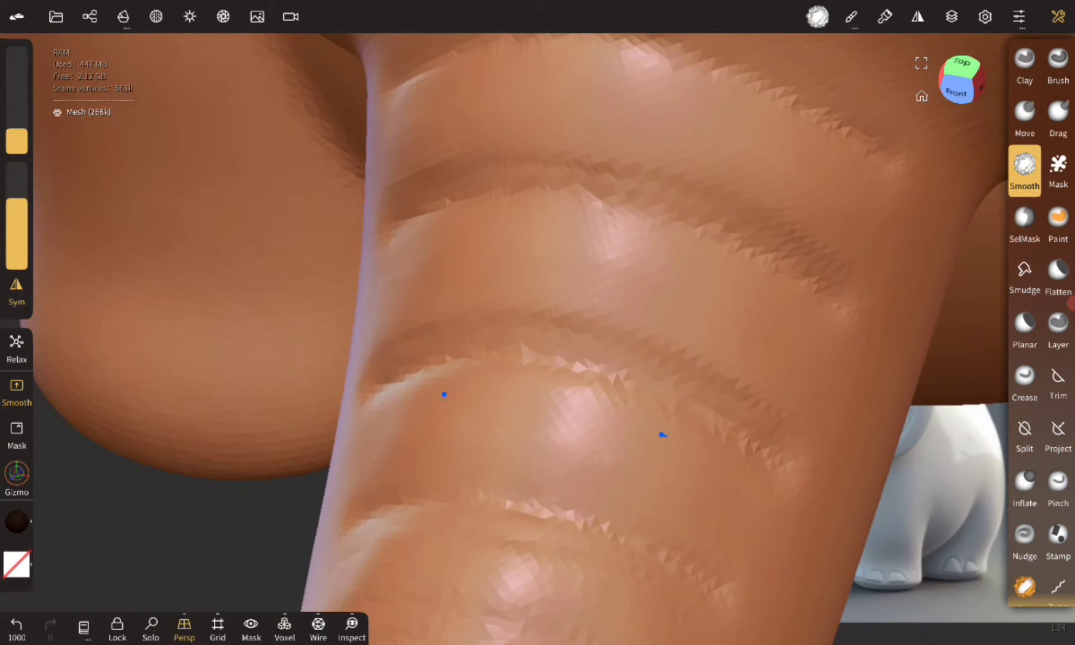
scroll(553, 414, down, 3)
scroll(416, 354, down, 3)
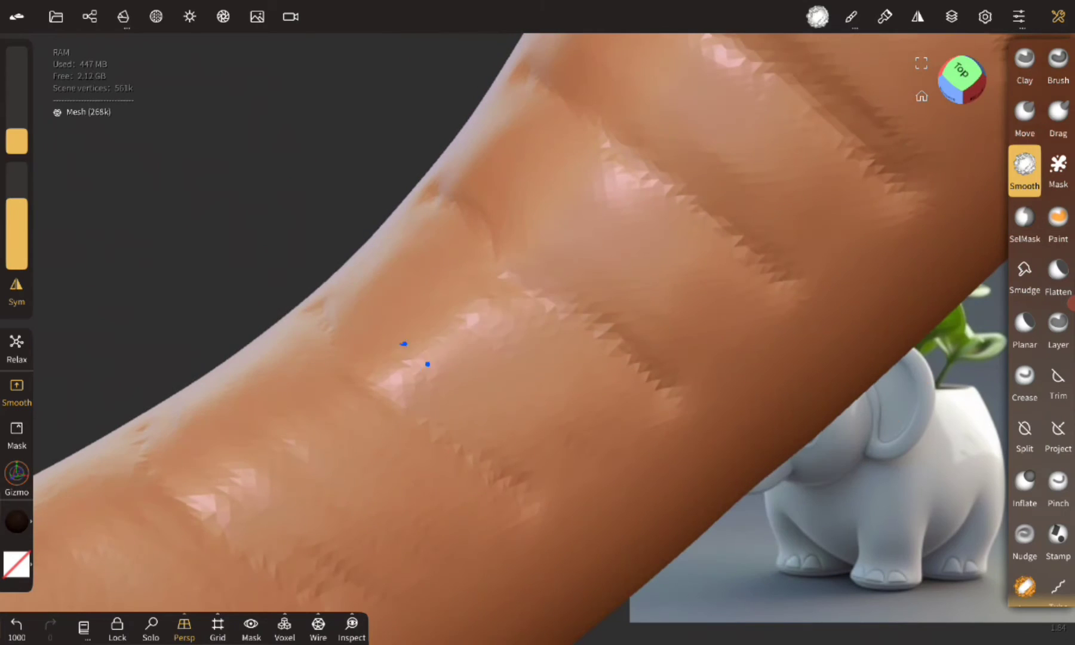
middle_drag(648, 444, 423, 445)
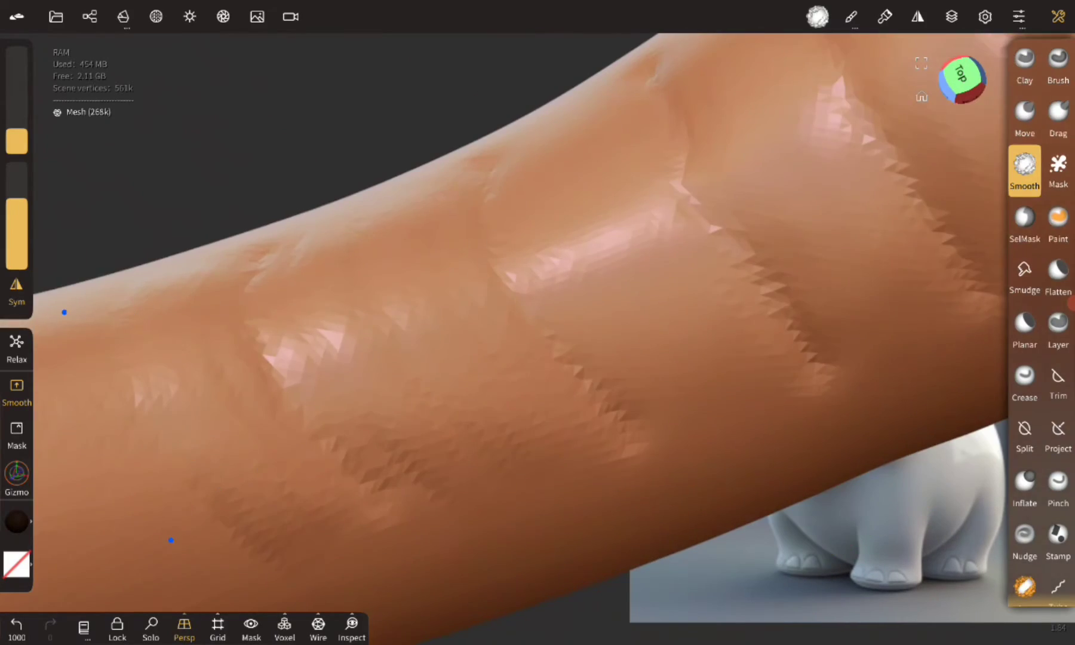
scroll(423, 445, down, 3)
scroll(449, 384, up, 3)
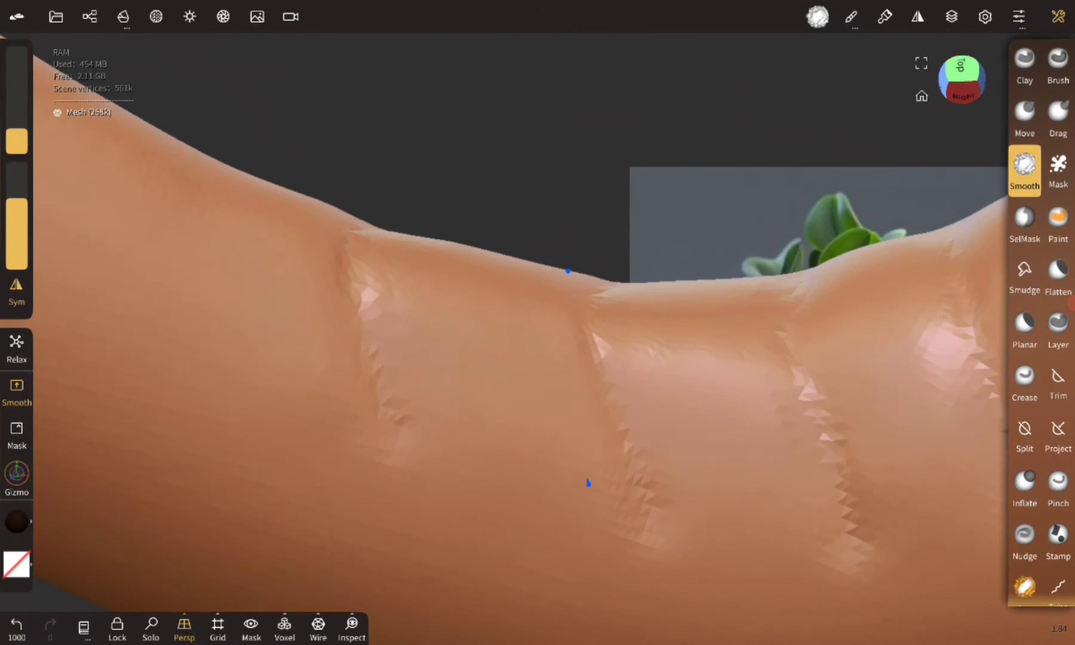
middle_drag(307, 392, 297, 490)
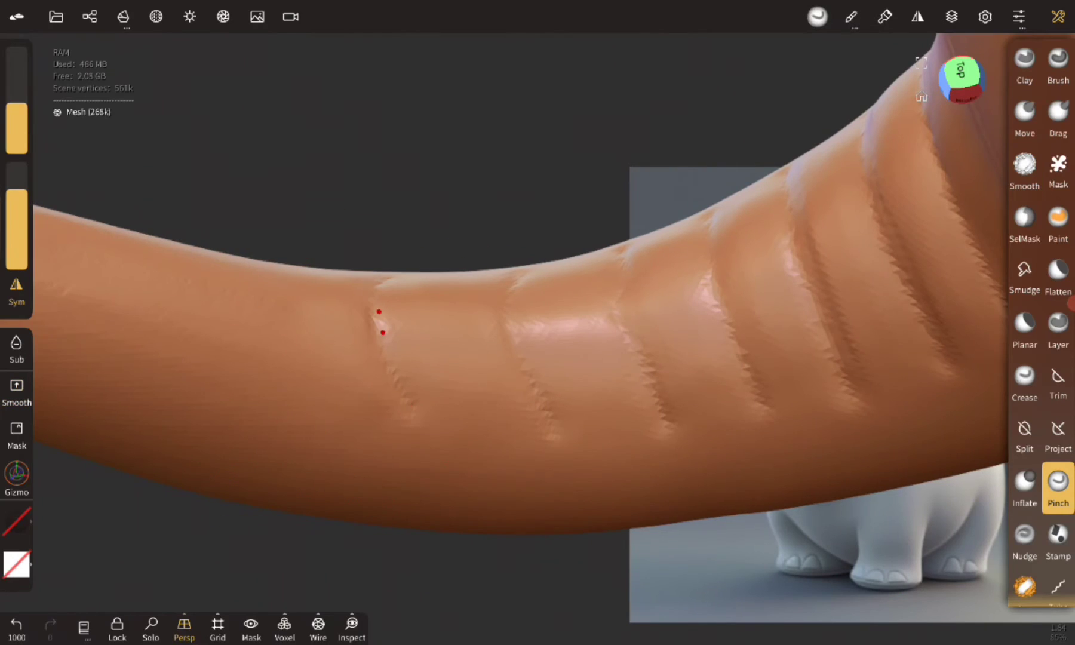
Pinch the trunk's ring grooves tighter from every side, then pull back to the whole elephant
scroll(380, 321, up, 5)
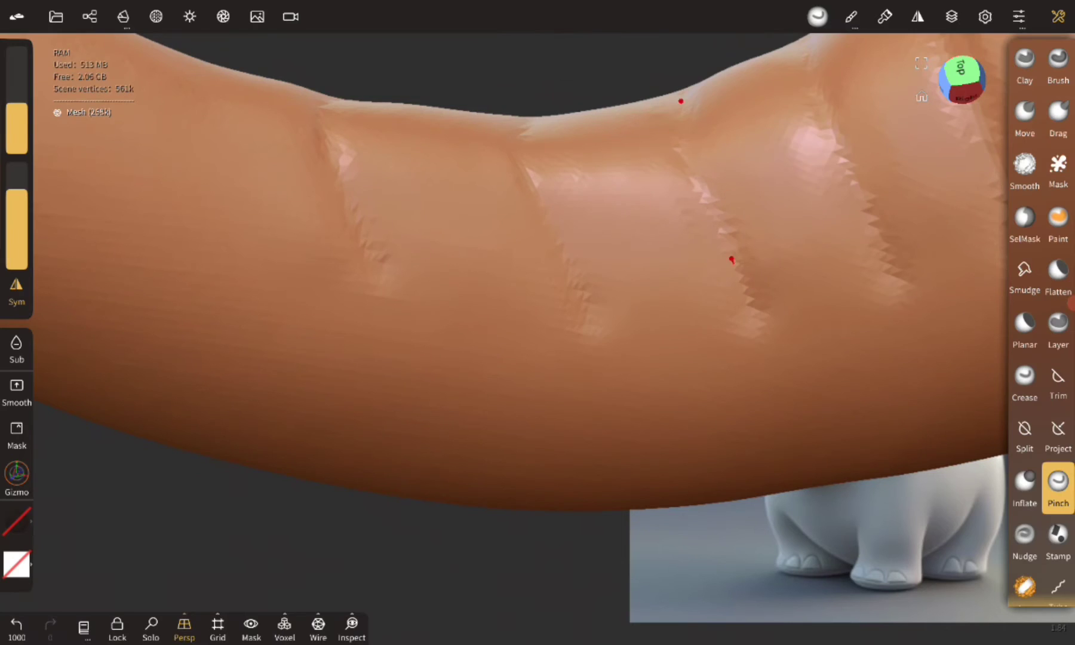
middle_drag(732, 260, 667, 249)
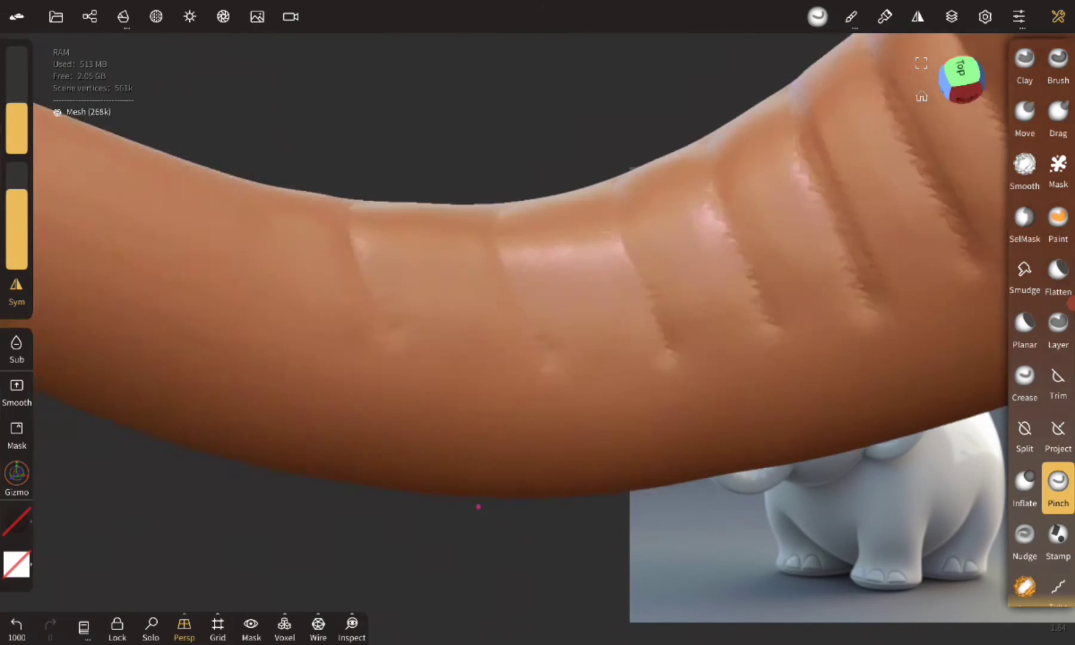
middle_drag(304, 337, 661, 177)
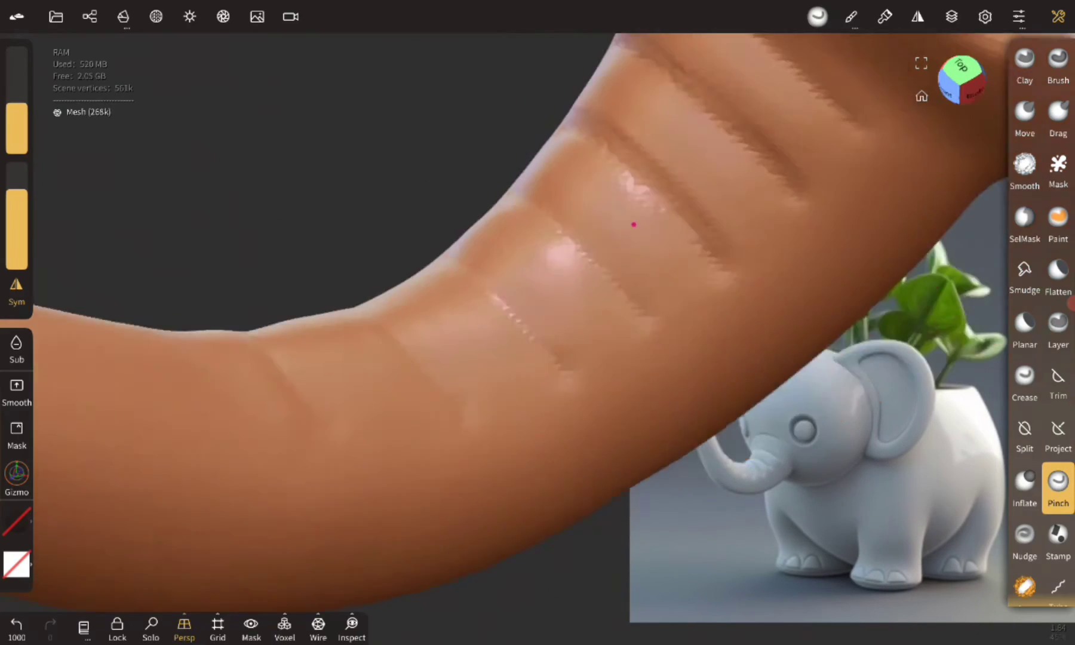
middle_drag(600, 327, 724, 243)
middle_drag(612, 226, 534, 351)
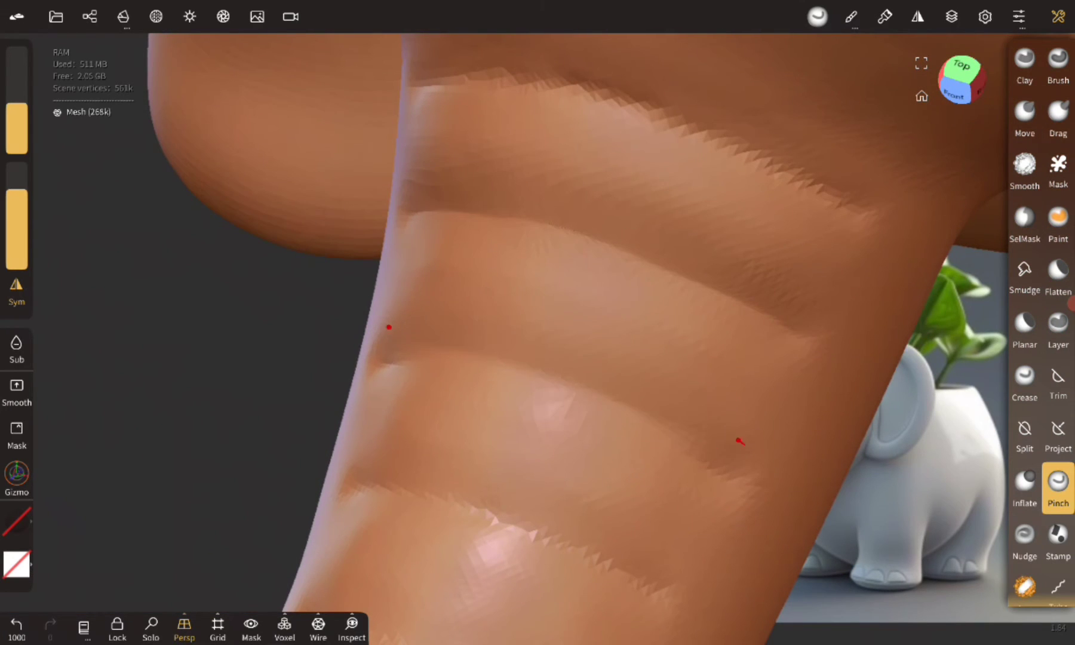
mouse_move(738, 441)
middle_down()
mouse_move(547, 374)
mouse_move(574, 298)
middle_up()
mouse_move(493, 463)
middle_down()
mouse_move(518, 407)
mouse_move(444, 415)
mouse_move(494, 408)
mouse_move(432, 379)
mouse_move(512, 384)
mouse_move(540, 324)
mouse_move(542, 193)
middle_up()
mouse_move(676, 199)
middle_down()
mouse_move(465, 389)
mouse_move(595, 393)
mouse_move(209, 448)
mouse_move(484, 306)
middle_up()
Undo the pivot adjustment on the ear piece Cylinder ext 1 and leave pivot editing
click(55, 16)
click(16, 473)
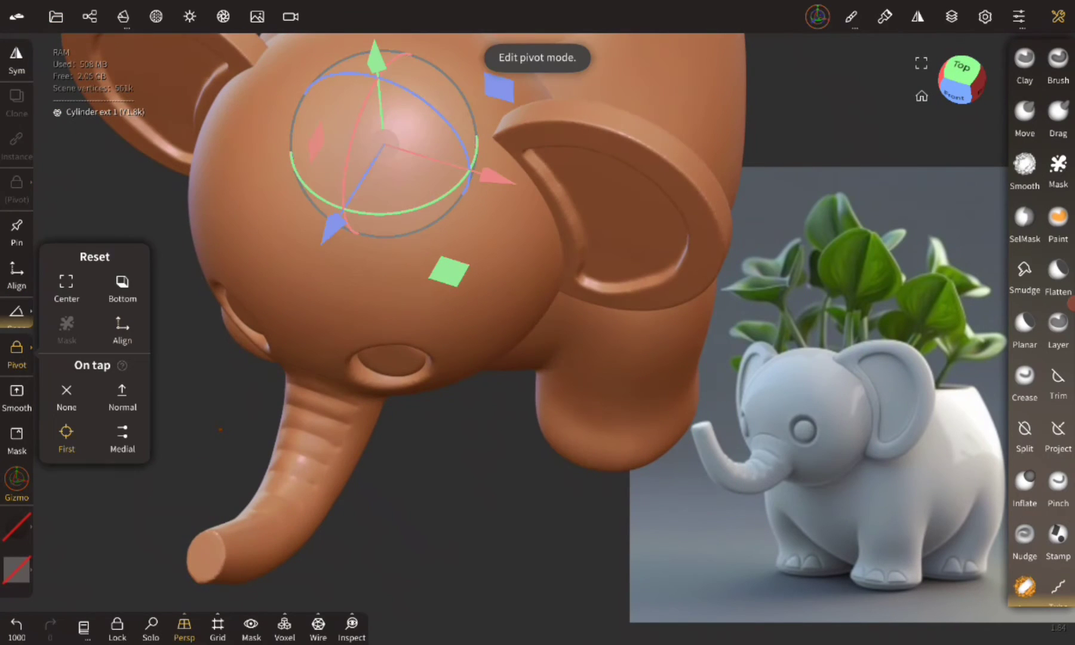
click(960, 65)
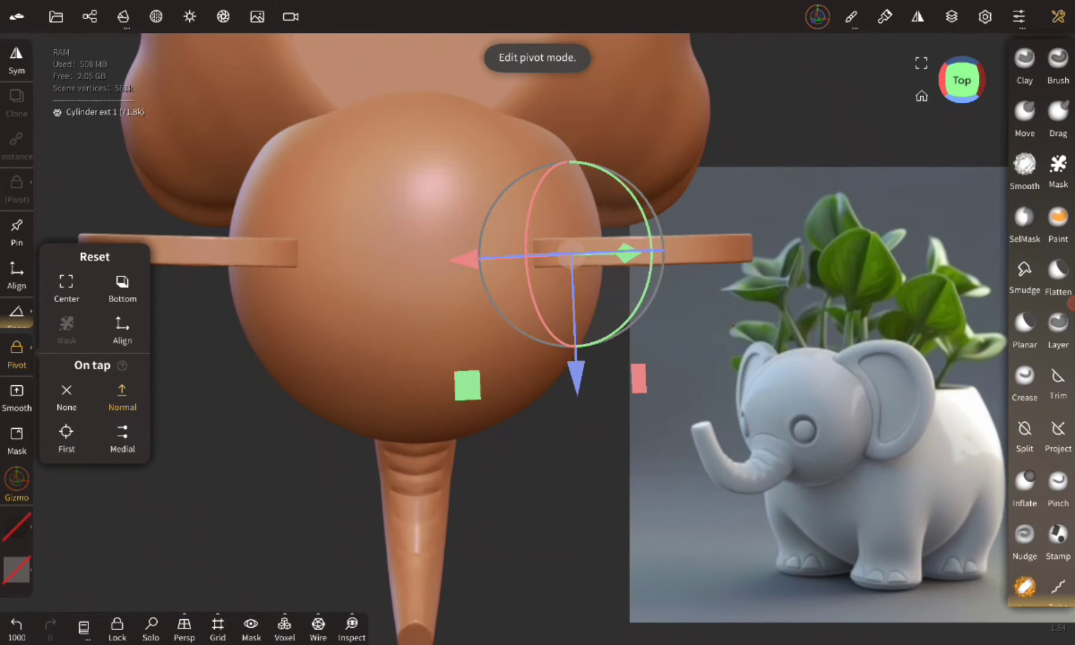
click(17, 623)
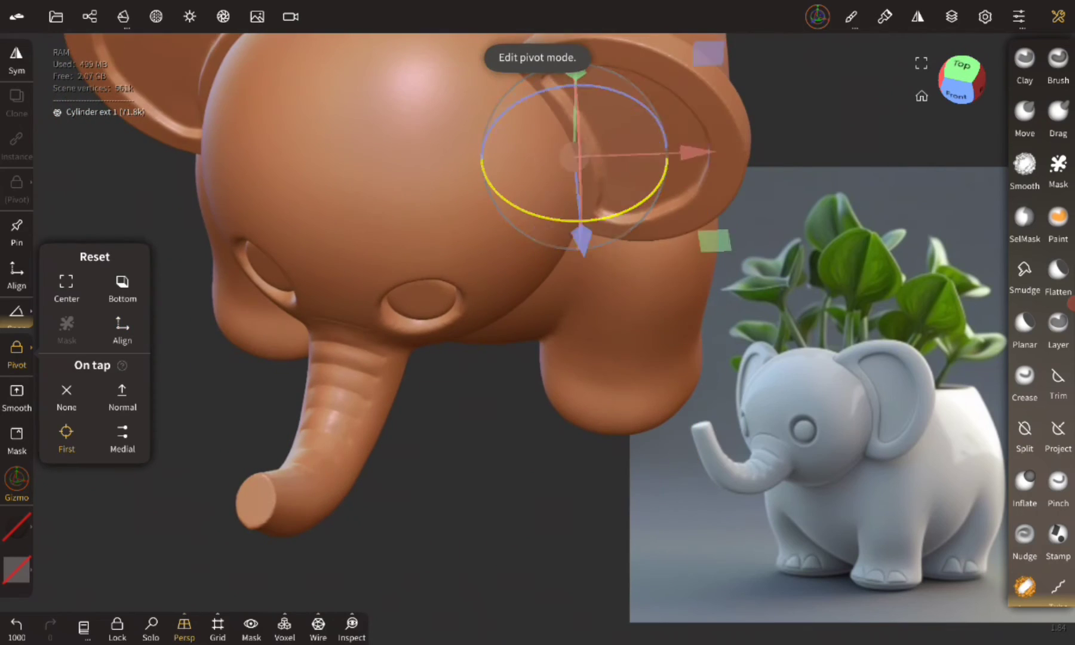
click(17, 352)
Undo the last smoothing stroke on the ear piece
mouse_move(537, 538)
middle_down()
mouse_move(358, 514)
mouse_move(418, 537)
mouse_move(526, 531)
mouse_move(418, 520)
mouse_move(454, 532)
middle_up()
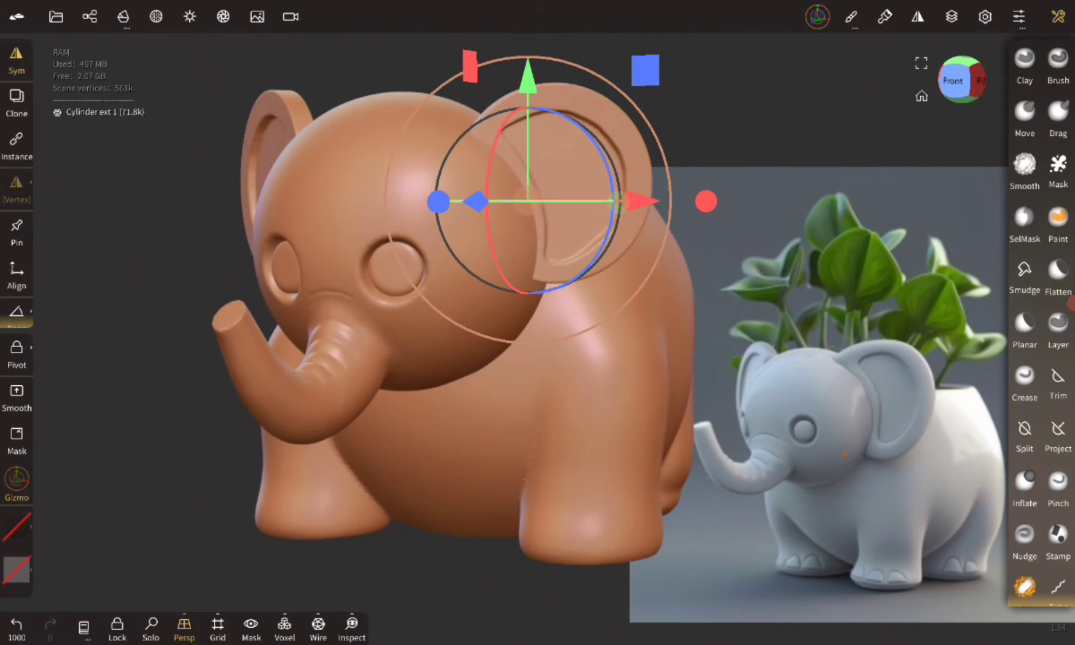
mouse_move(537, 537)
middle_down()
mouse_move(514, 526)
mouse_move(490, 466)
mouse_move(454, 454)
mouse_move(489, 526)
middle_up()
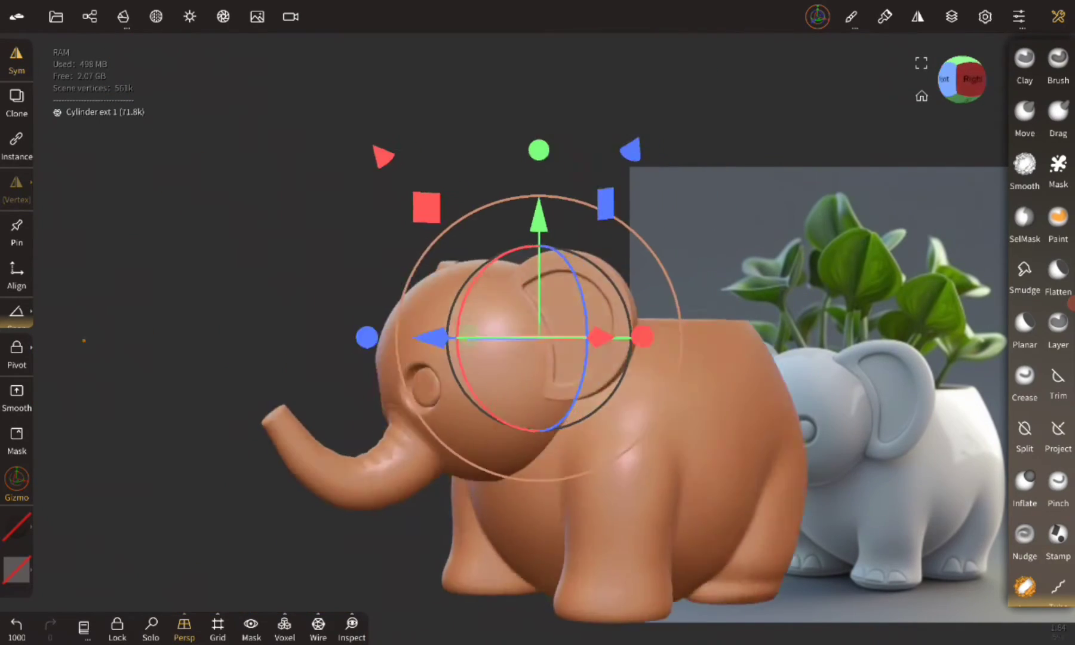
scroll(537, 334, up, 5)
click(1023, 170)
key(ctrl+z)
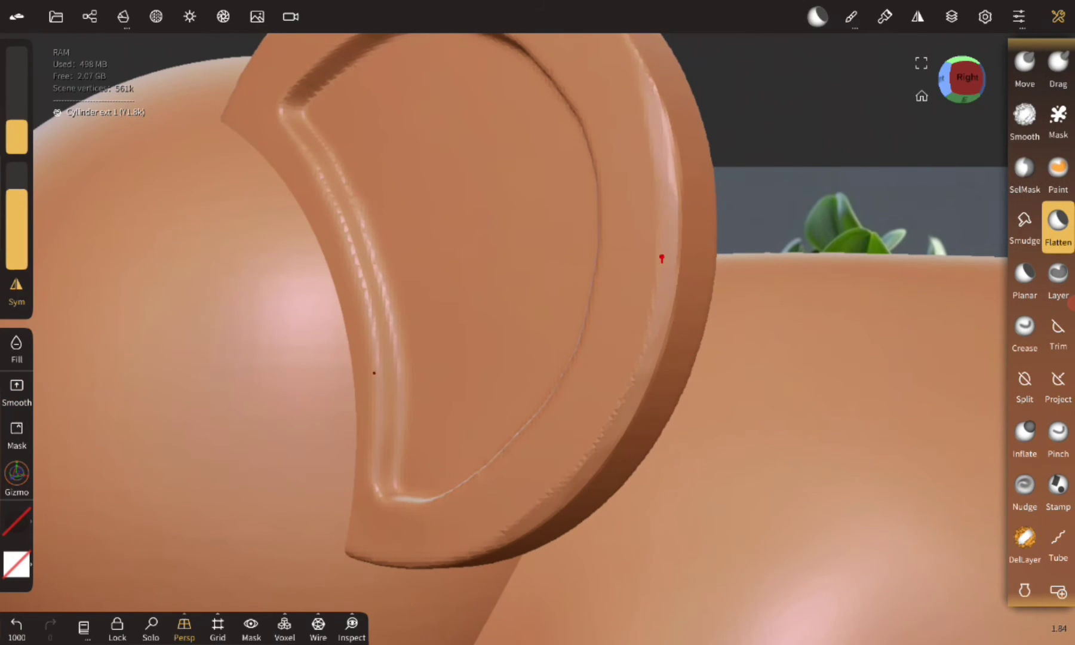
Orbit around the isolated ear disc and smooth its rough edge
mouse_move(662, 258)
middle_down()
mouse_move(583, 166)
mouse_move(338, 290)
mouse_move(763, 177)
mouse_move(679, 216)
mouse_move(617, 403)
middle_up()
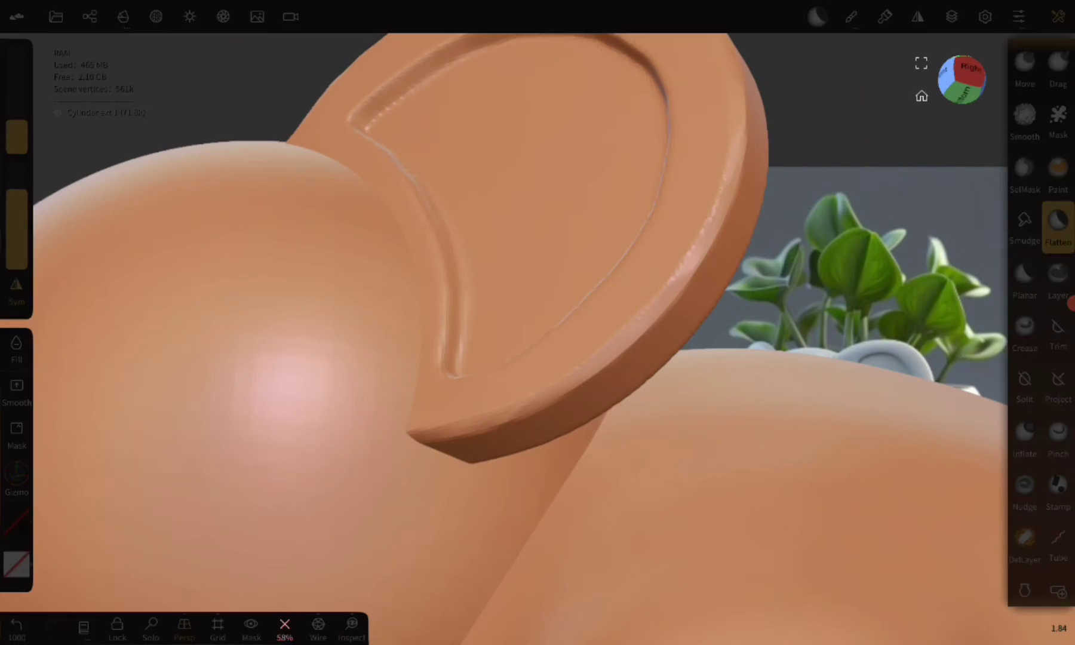
mouse_move(718, 344)
middle_down()
mouse_move(533, 311)
mouse_move(780, 262)
middle_up()
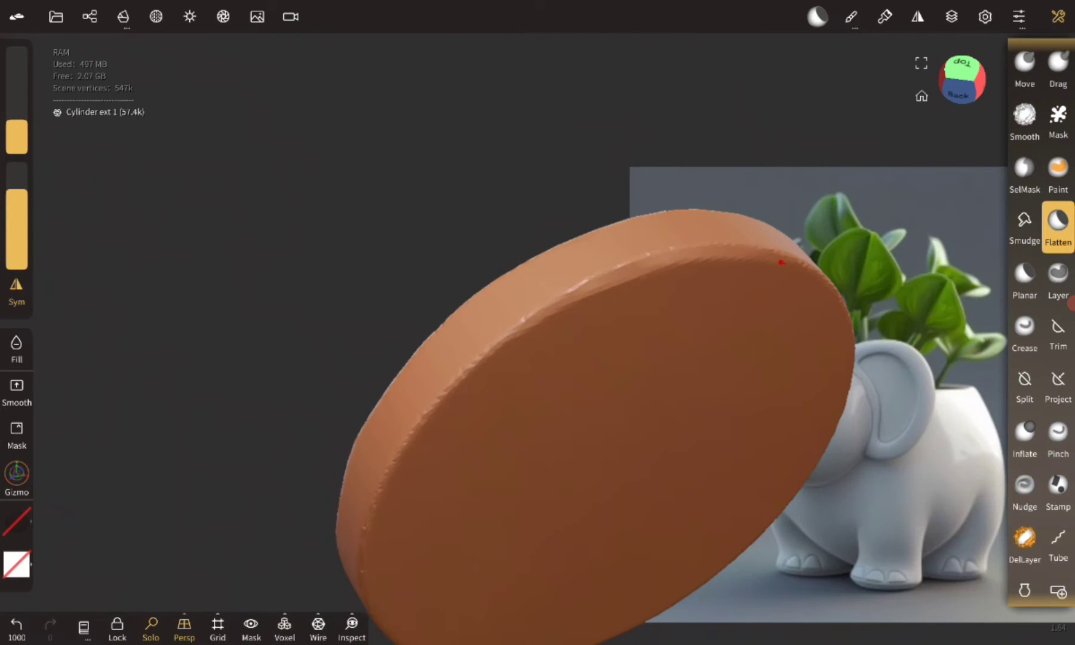
mouse_move(643, 258)
middle_down()
mouse_move(422, 273)
mouse_move(422, 252)
mouse_move(490, 403)
mouse_move(161, 490)
mouse_move(642, 486)
middle_up()
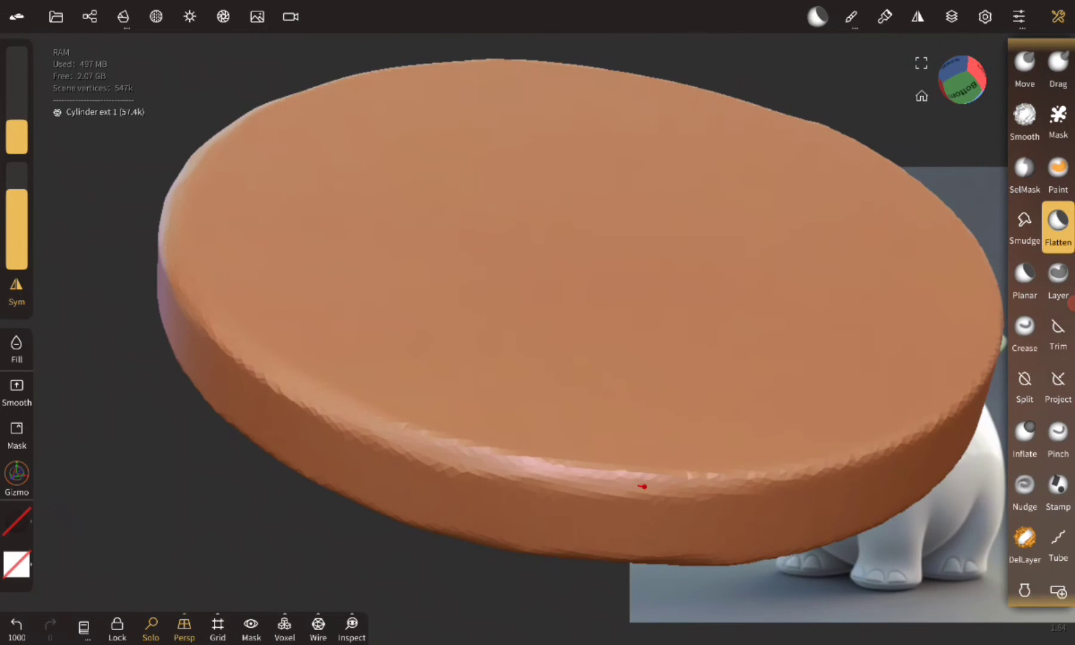
mouse_move(655, 447)
middle_down()
mouse_move(695, 295)
mouse_move(641, 303)
middle_up()
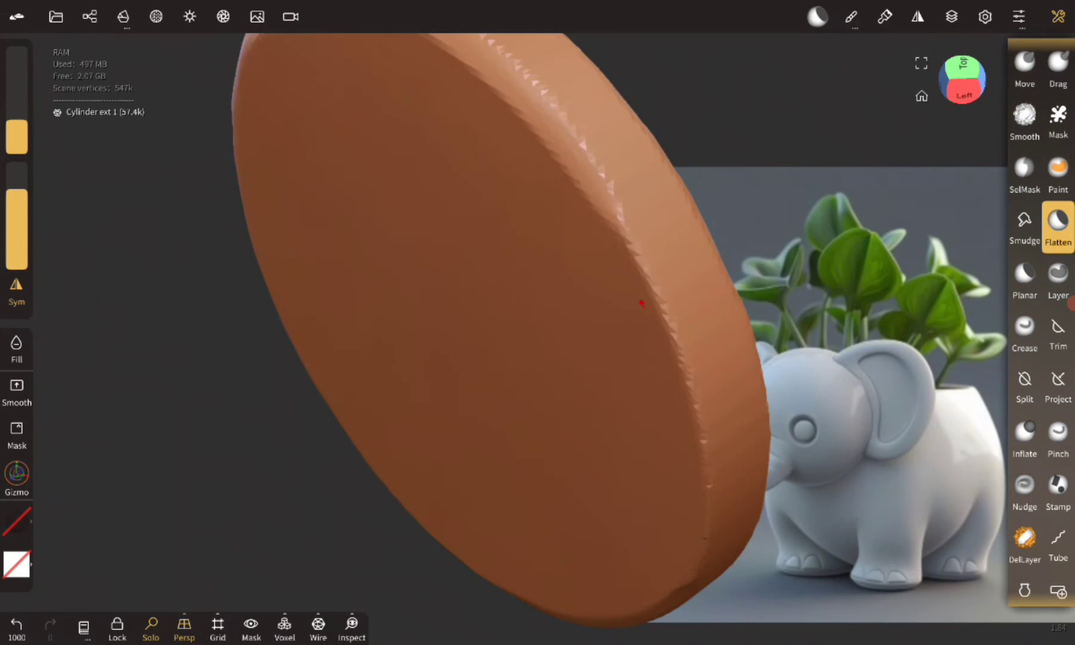
mouse_move(623, 230)
middle_down()
mouse_move(549, 369)
mouse_move(607, 273)
mouse_move(635, 259)
mouse_move(729, 251)
mouse_move(511, 376)
mouse_move(242, 303)
middle_up()
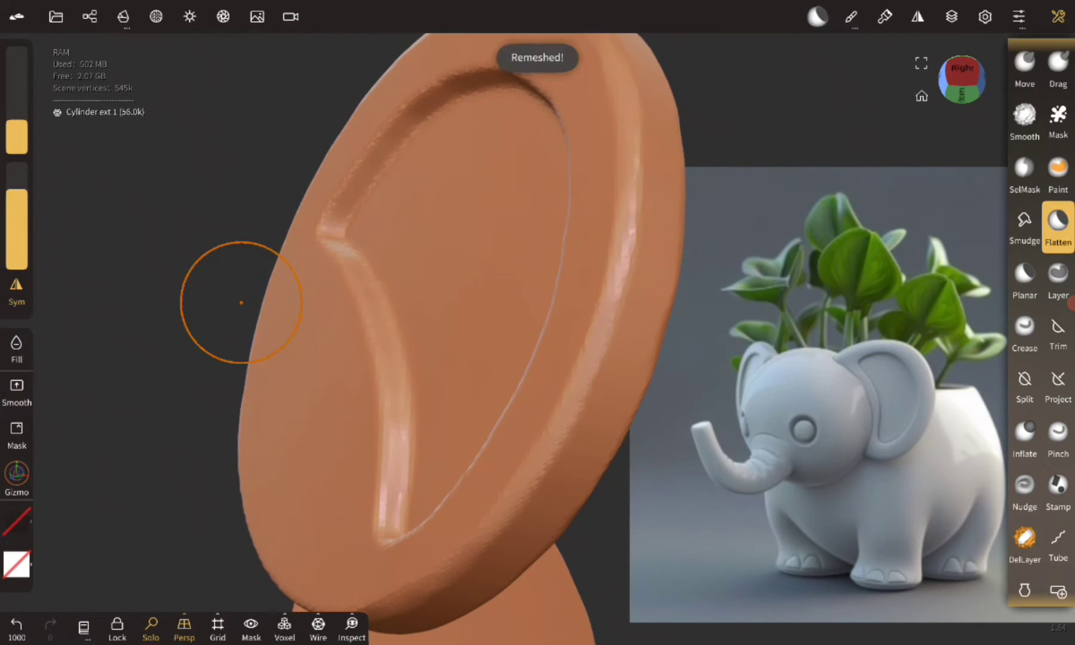
mouse_move(519, 487)
middle_down()
mouse_move(652, 338)
mouse_move(679, 332)
middle_up()
mouse_move(667, 236)
middle_down()
mouse_move(660, 307)
mouse_move(89, 375)
middle_up()
middle_drag(523, 239, 556, 173)
scroll(471, 183, up, 3)
scroll(357, 299, down, 3)
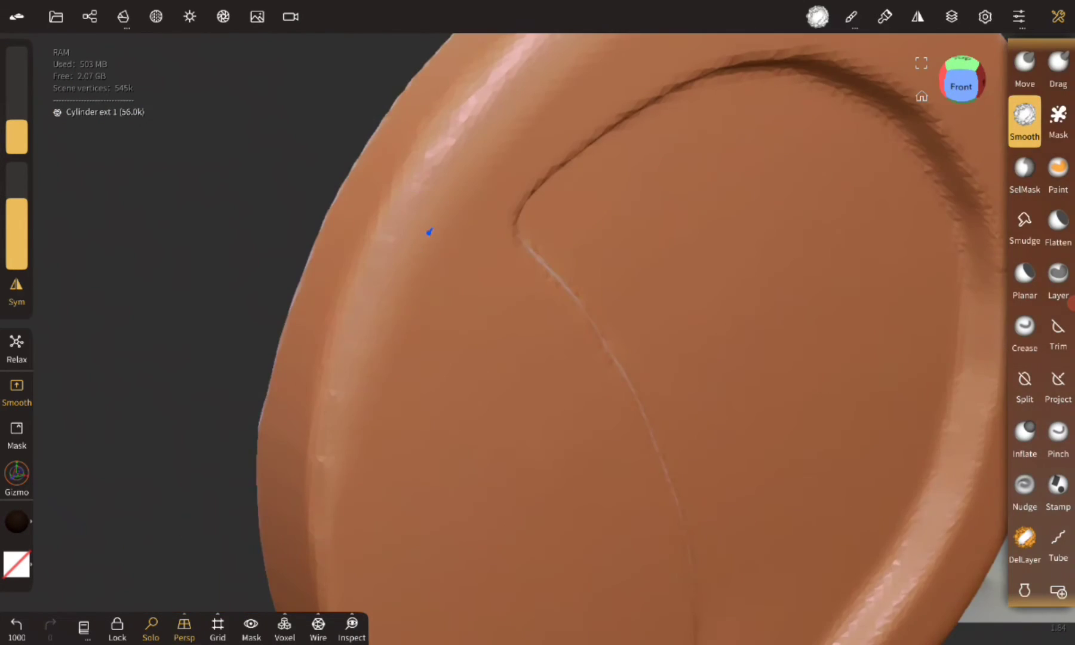
middle_drag(427, 232, 568, 251)
Review the disc from several angles, undoing then redoing the smoothing strokes
scroll(580, 248, up, 3)
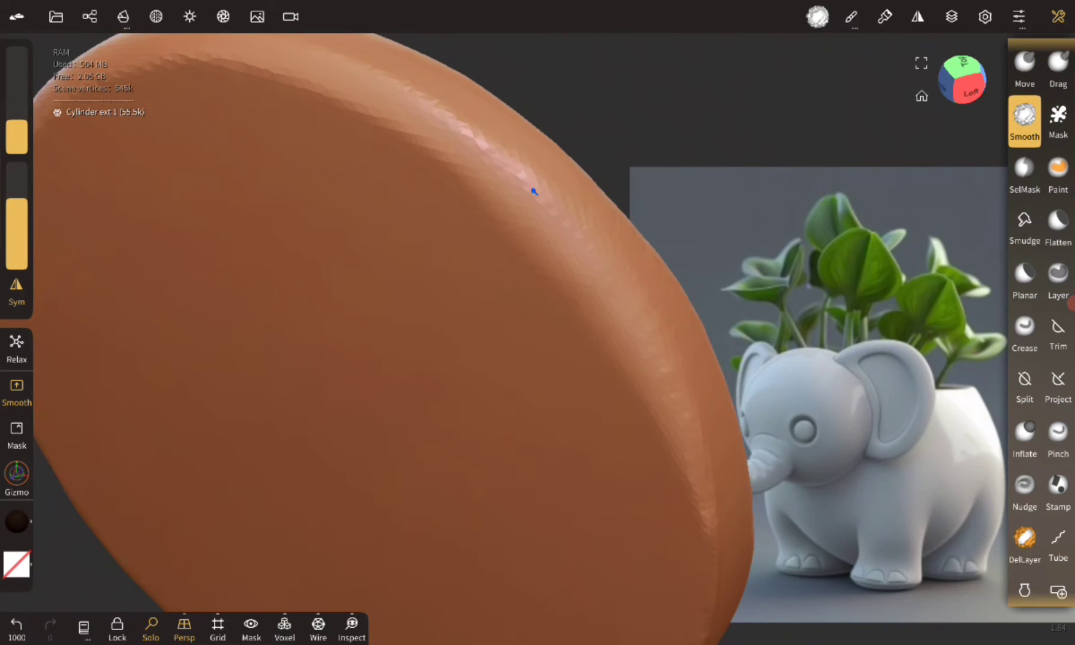
middle_drag(505, 202, 497, 221)
middle_drag(505, 396, 607, 259)
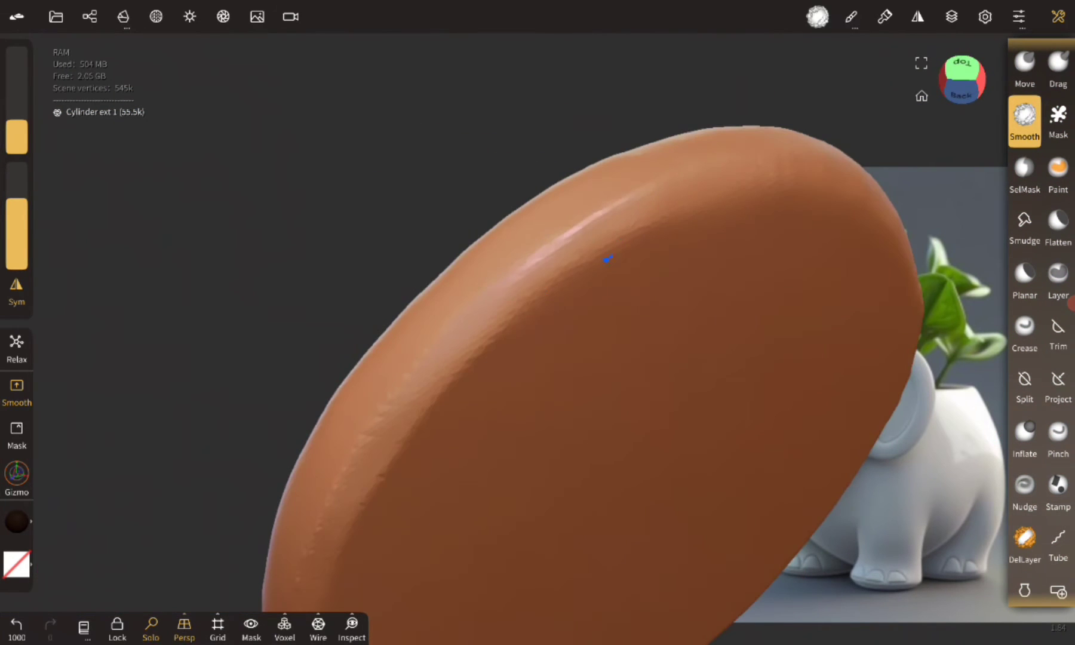
middle_drag(379, 499, 361, 346)
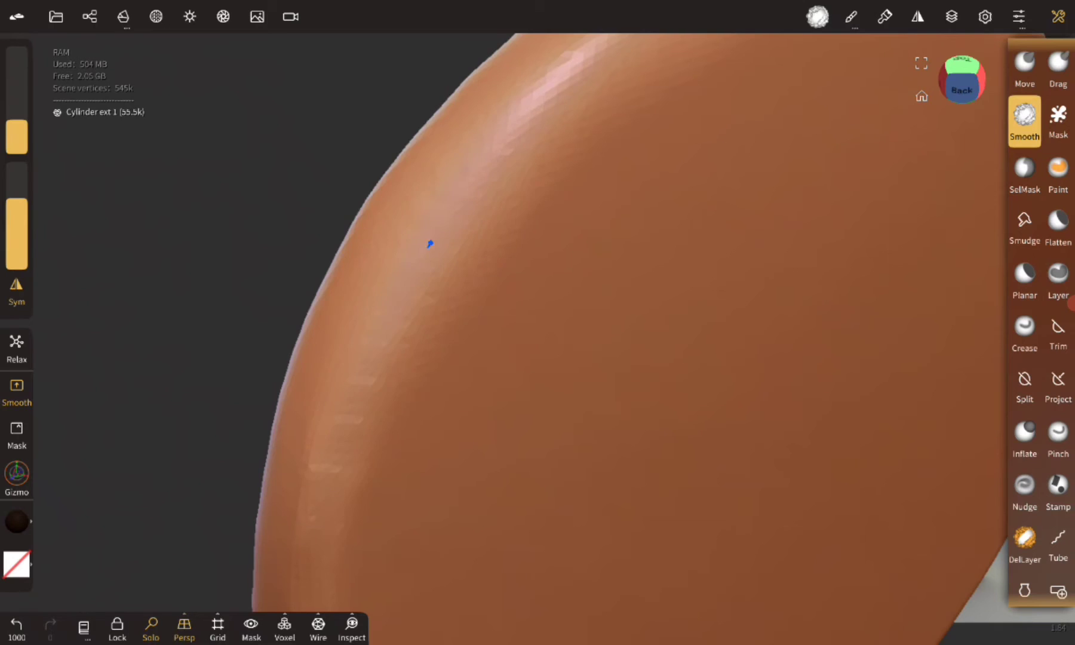
middle_drag(430, 243, 364, 257)
middle_drag(355, 451, 412, 413)
key(ctrl+z)
key(ctrl+z)
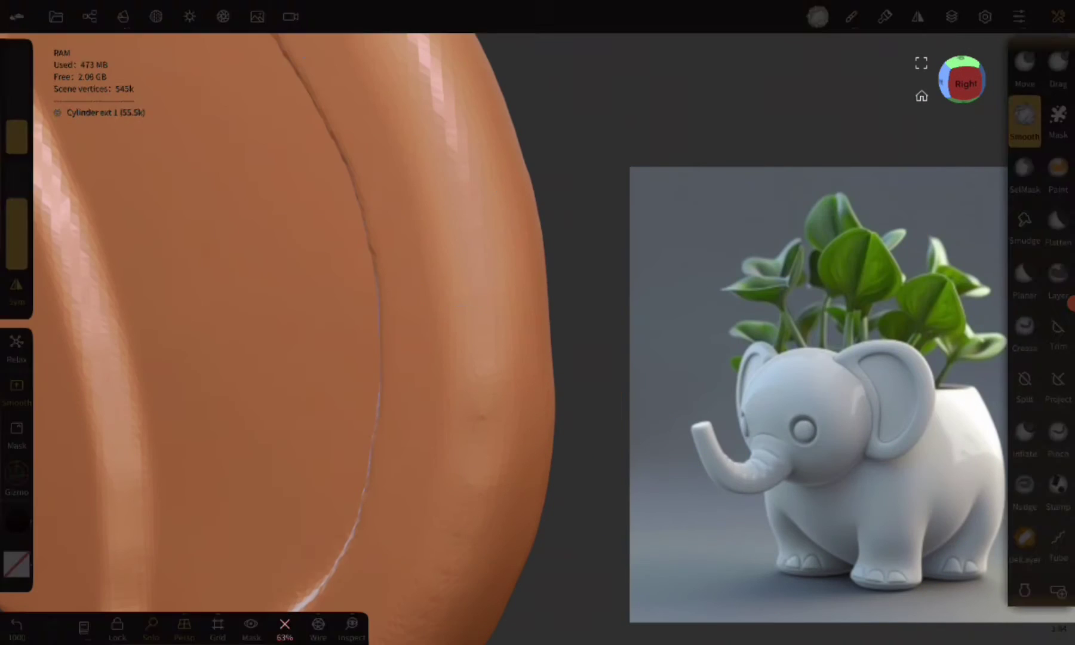
mouse_move(499, 422)
middle_down()
mouse_move(507, 414)
mouse_move(407, 192)
middle_up()
key(ctrl+shift+z)
key(ctrl+shift+z)
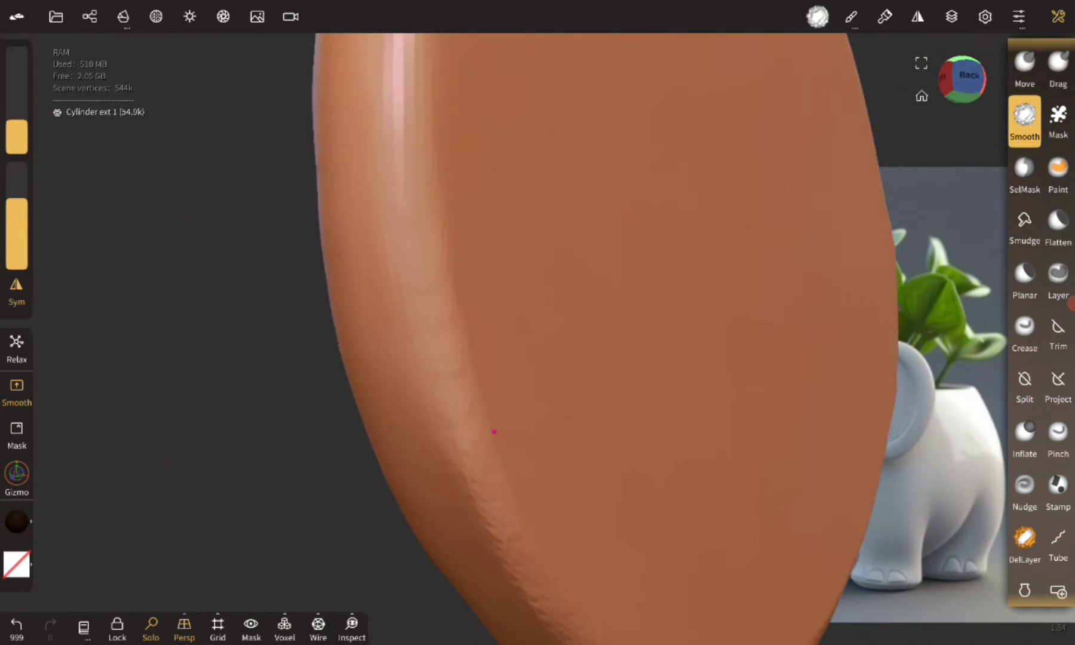
Smooth the disc rim from below and return to the ear on the head
middle_drag(492, 432, 452, 477)
middle_drag(518, 535, 488, 454)
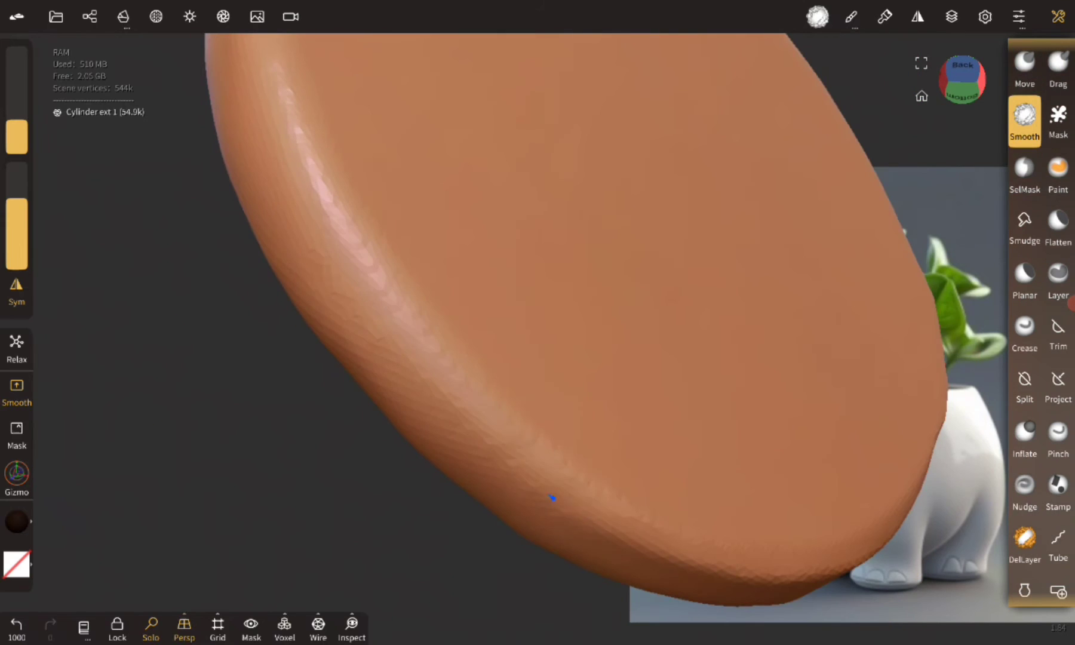
middle_drag(552, 497, 554, 504)
middle_drag(598, 420, 660, 409)
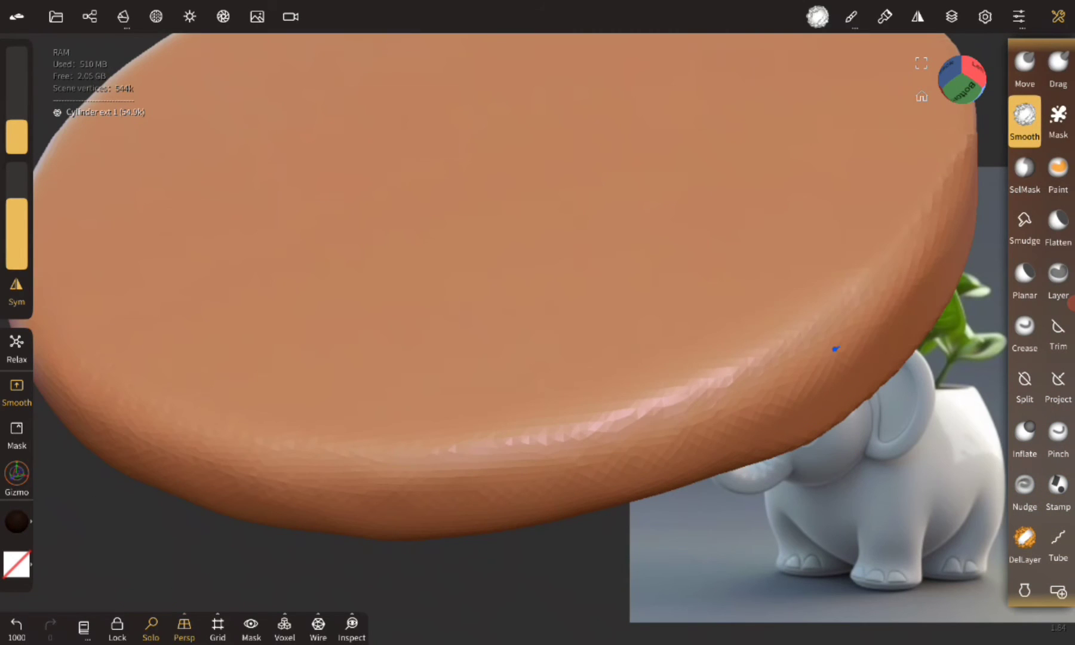
middle_drag(730, 346, 647, 130)
middle_drag(563, 510, 455, 315)
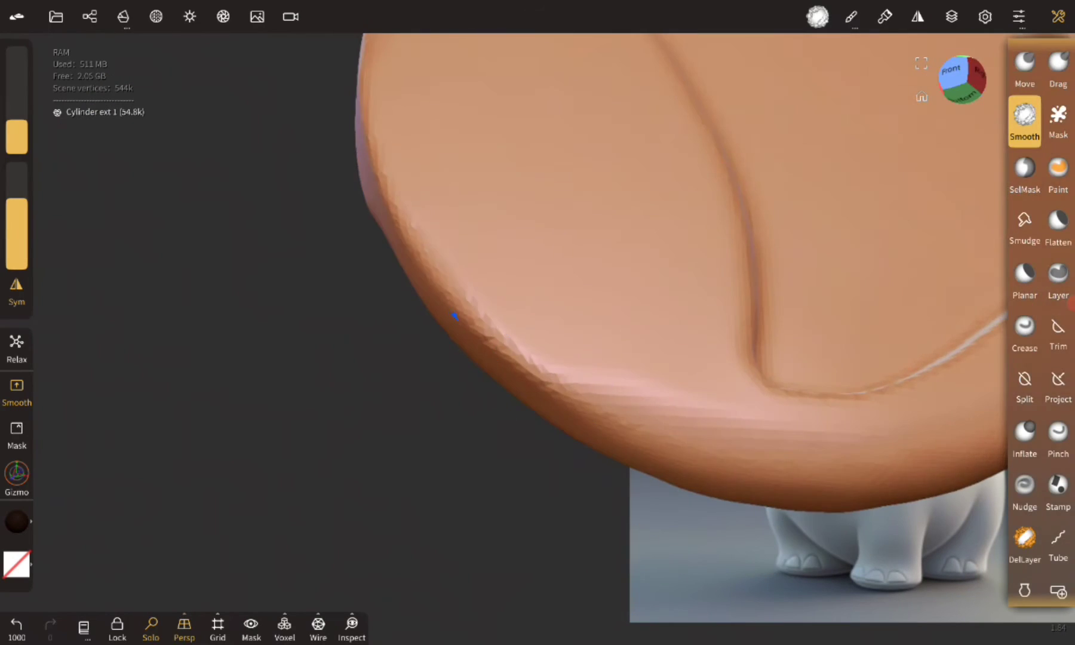
middle_drag(555, 372, 512, 165)
mouse_move(459, 338)
middle_down()
mouse_move(463, 257)
mouse_move(650, 439)
middle_up()
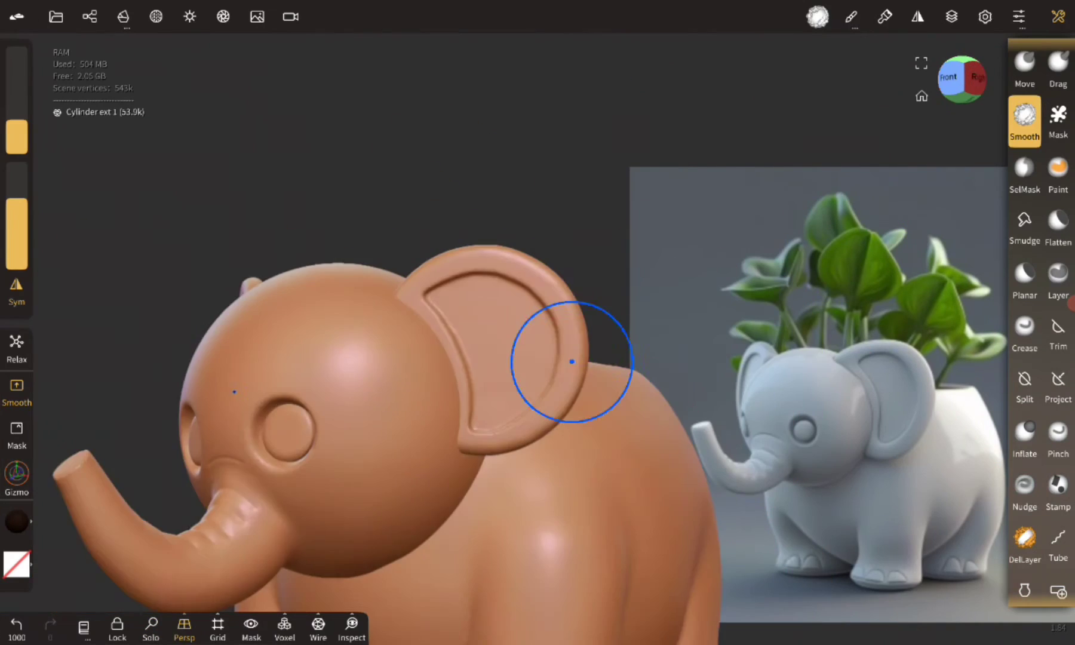
Zoom in on the elephant's head from the side and select the body mesh for sculpting
scroll(540, 247, up, 5)
scroll(540, 247, up, 5)
scroll(539, 250, up, 3)
scroll(540, 251, down, 5)
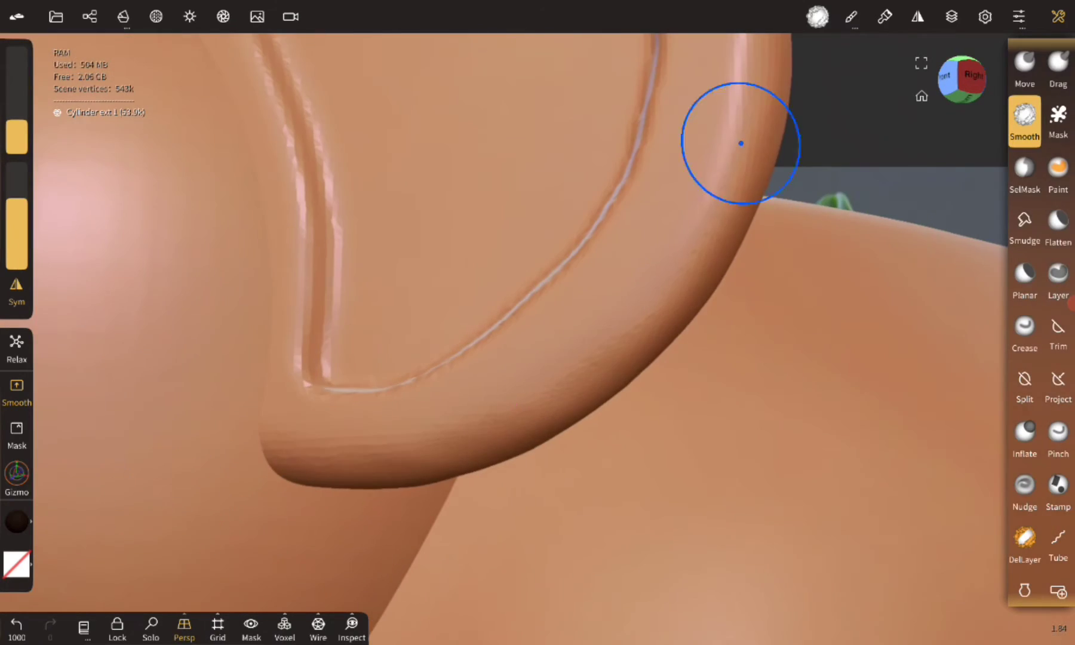
mouse_move(738, 144)
middle_down()
mouse_move(685, 347)
mouse_move(724, 154)
middle_up()
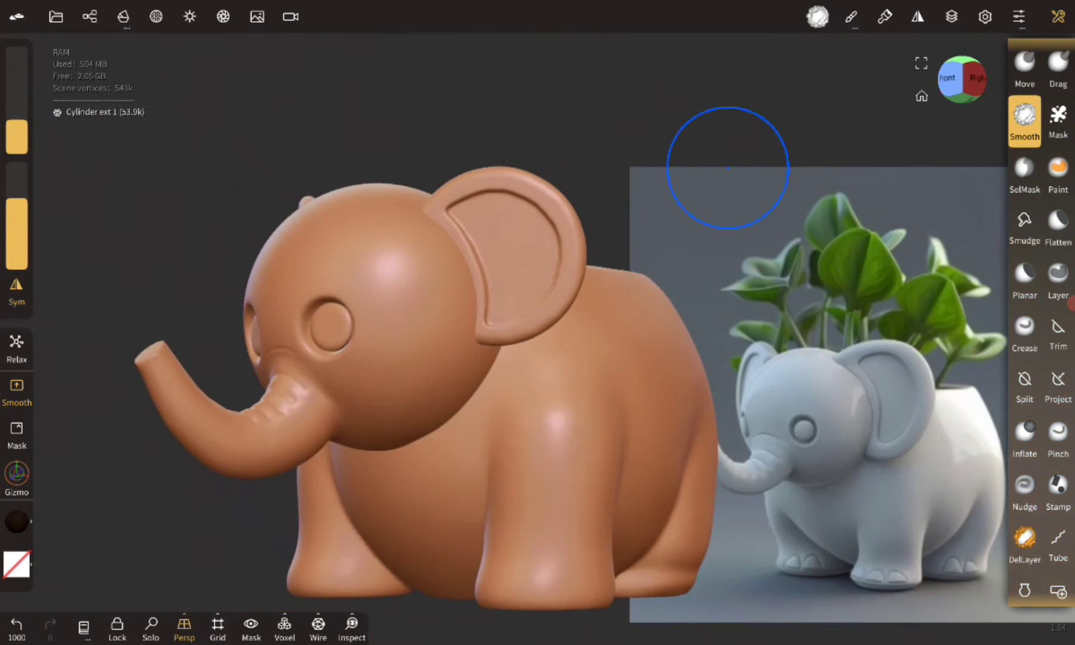
click(55, 16)
From a front view of the face, undo the stray crease stroke at the trunk base
middle_drag(784, 371, 528, 417)
scroll(528, 417, up, 5)
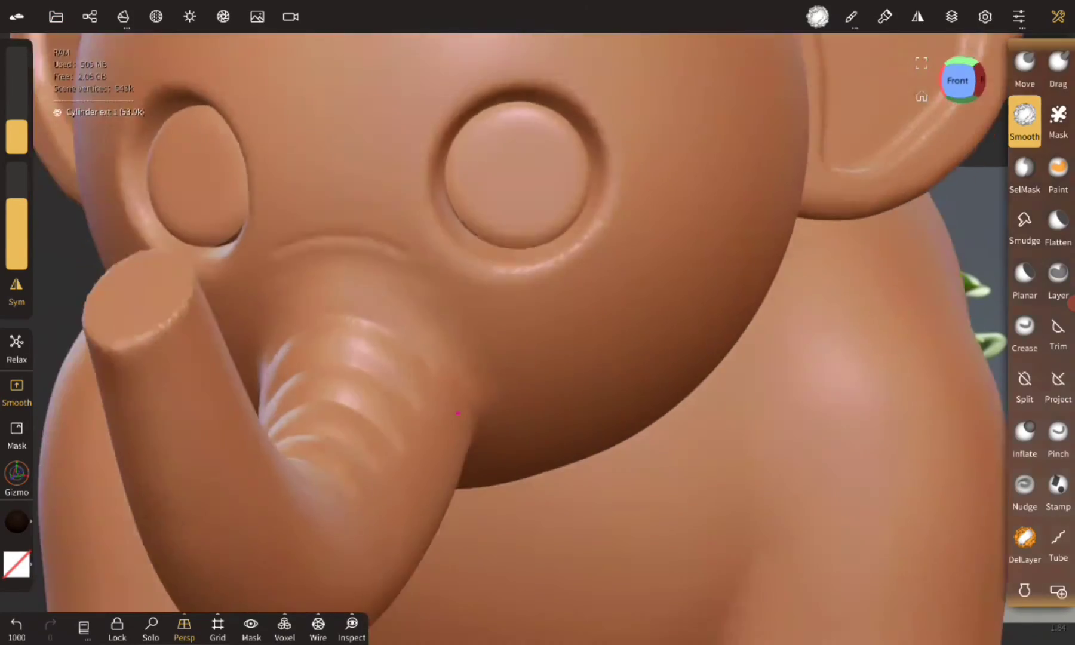
scroll(520, 340, up, 3)
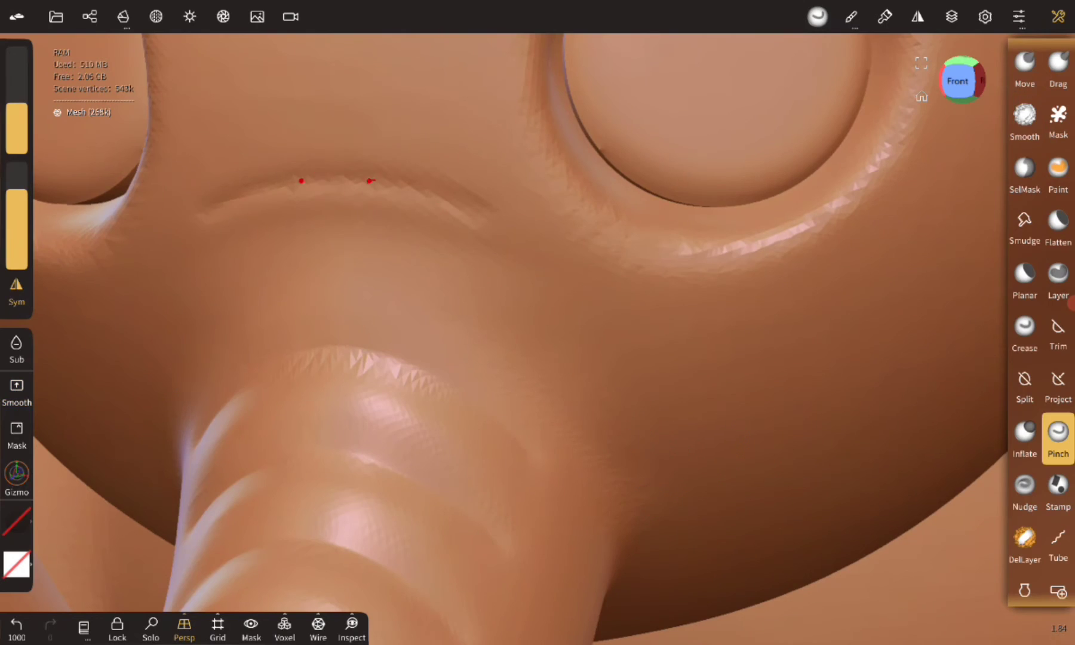
scroll(335, 180, down, 5)
scroll(201, 461, up, 5)
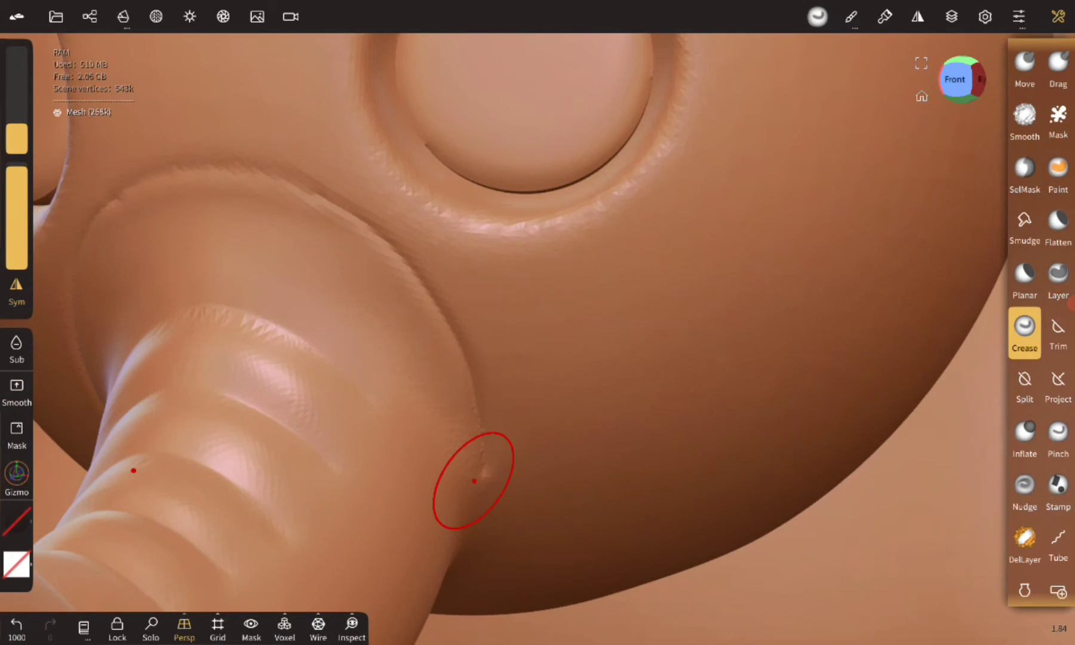
key(ctrl+z)
Inspect the top of the trunk closely, then view the elephant from the front-right
middle_drag(474, 481, 650, 292)
scroll(650, 293, down, 3)
scroll(281, 201, up, 5)
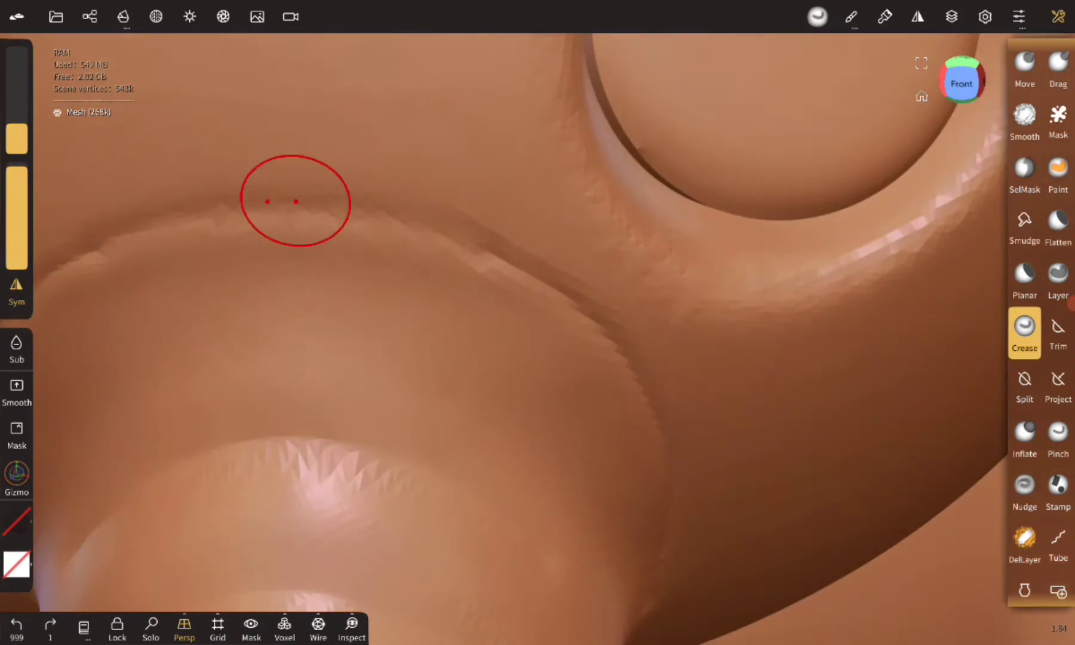
scroll(507, 257, down, 5)
mouse_move(506, 257)
middle_down()
mouse_move(693, 288)
mouse_move(792, 420)
mouse_move(780, 385)
mouse_move(848, 394)
middle_up()
scroll(776, 388, down, 2)
Add a sphere toenail and, in Front view with the Gizmo, slide it along the foot
click(155, 173)
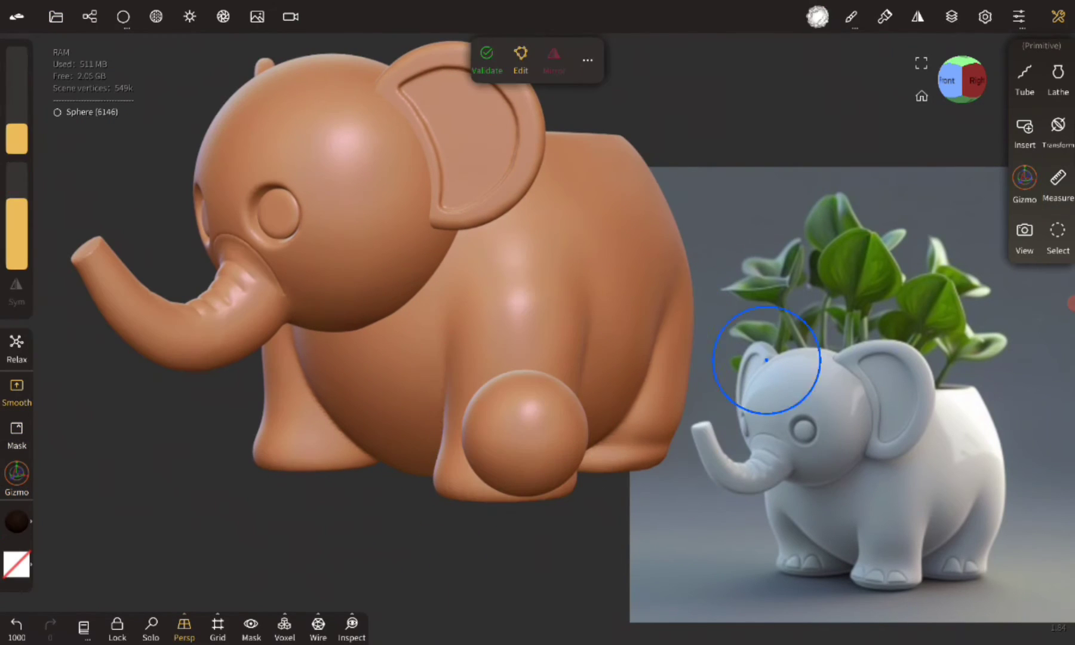
click(974, 80)
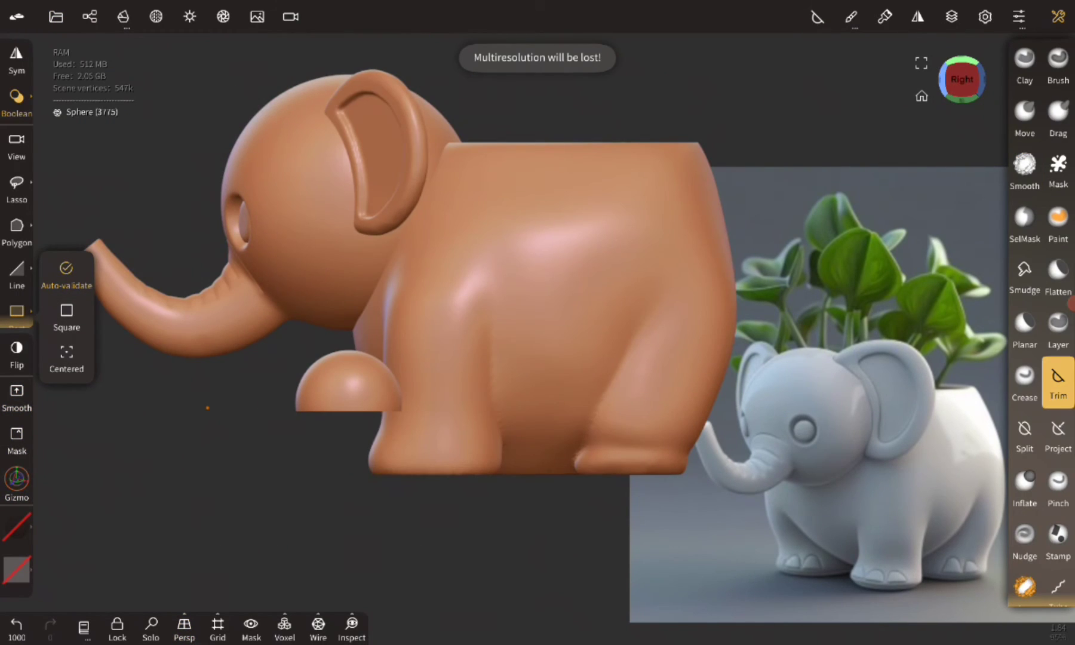
click(17, 477)
drag(239, 525, 149, 519)
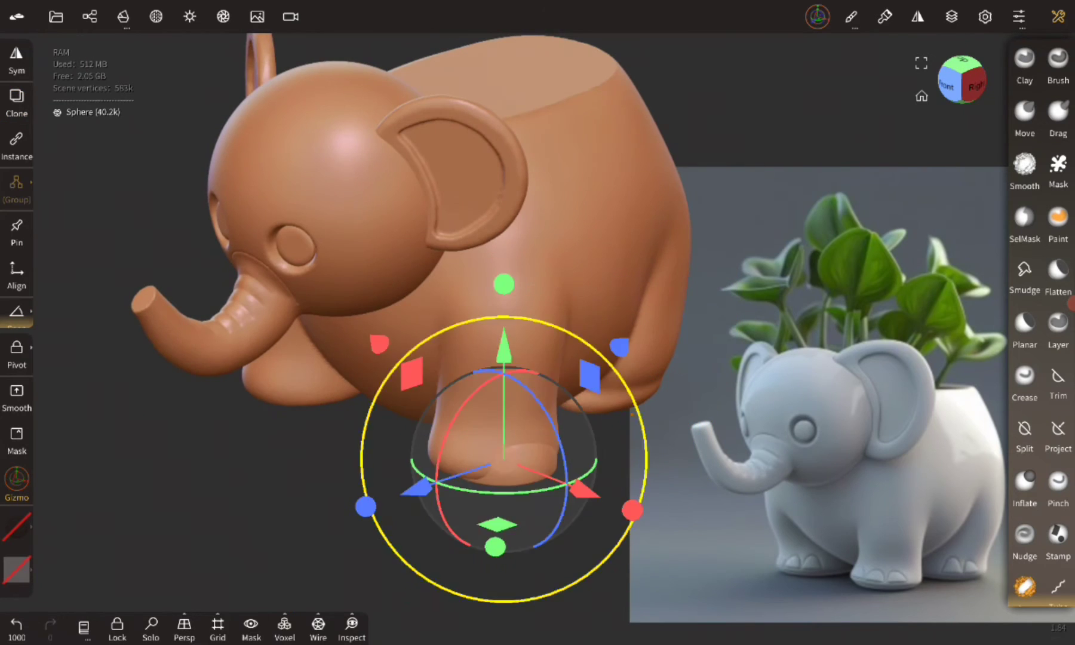
drag(800, 391, 128, 431)
click(949, 82)
drag(532, 466, 714, 452)
Clone the toe sphere and slide the copy to the right along the foot
click(90, 16)
click(17, 101)
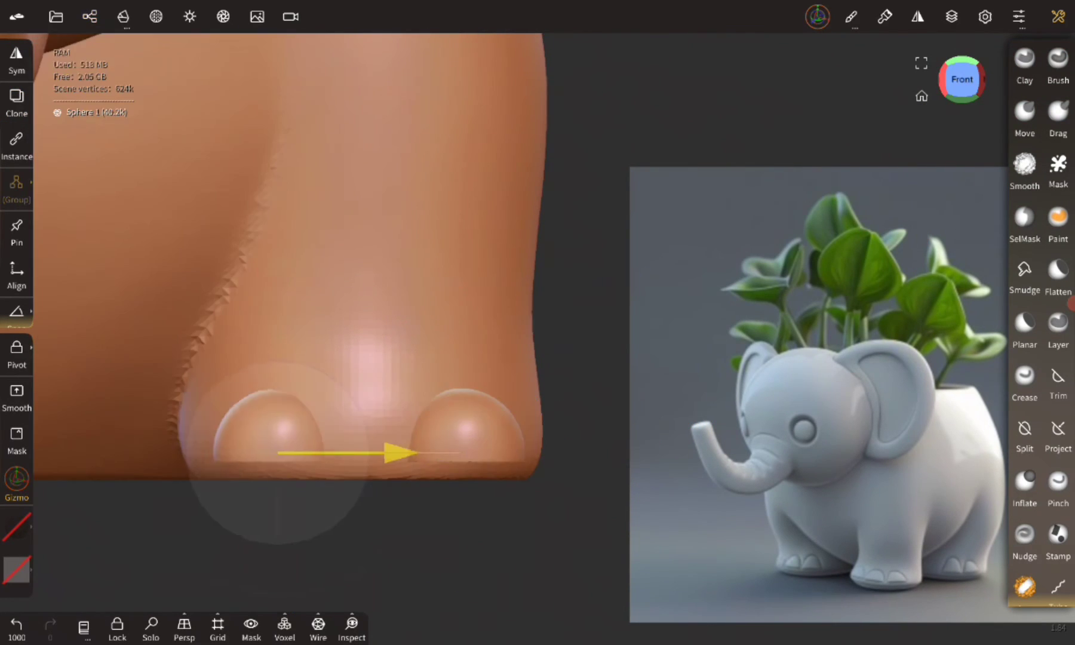
drag(537, 239, 358, 90)
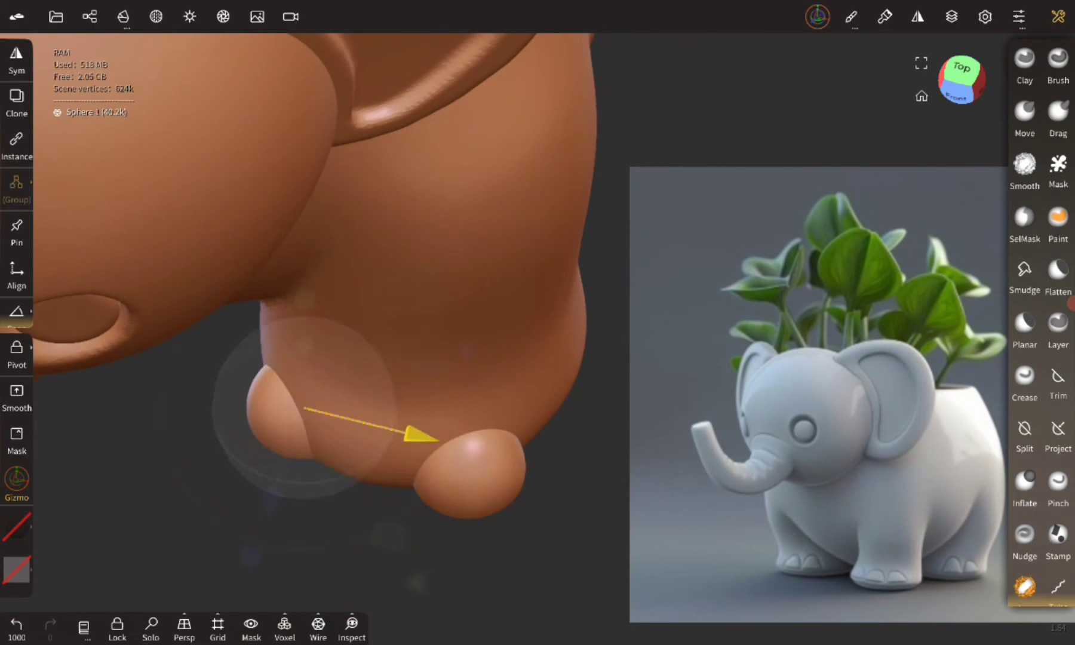
drag(418, 179, 477, 269)
Clone the toe sphere a second time, zoom in and select the first toenail
click(90, 16)
click(17, 102)
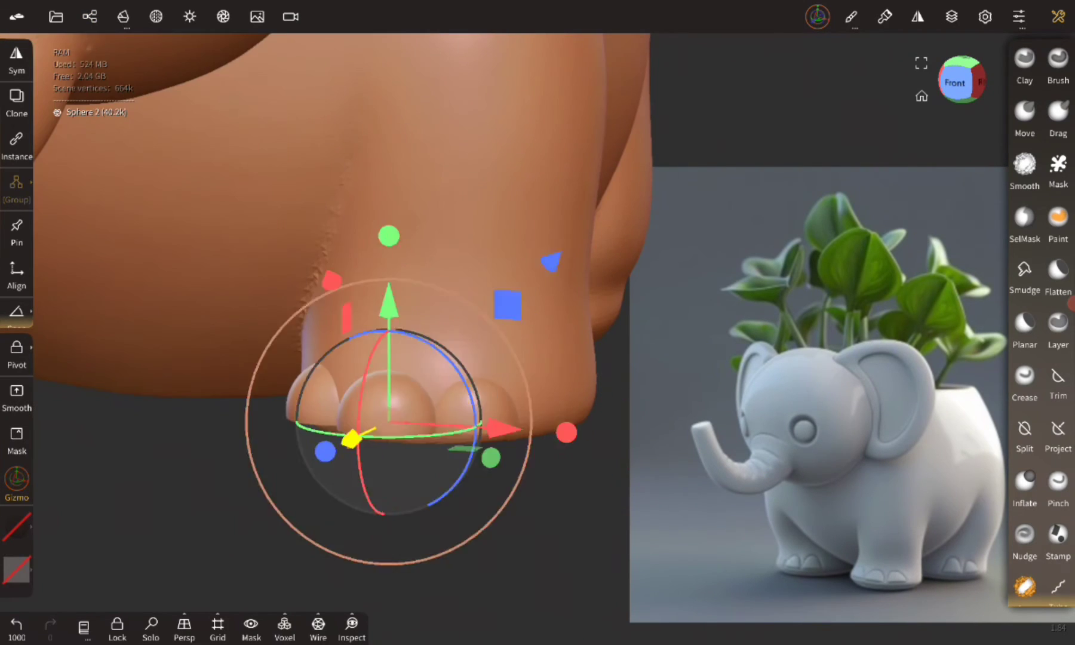
drag(418, 299, 454, 275)
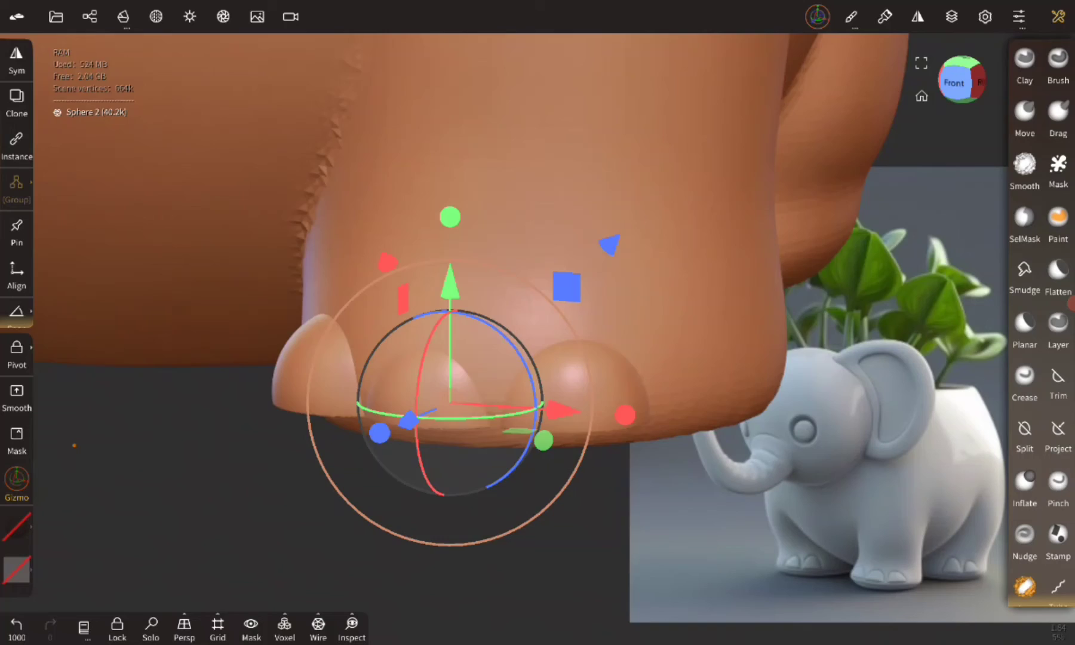
mouse_move(203, 499)
mouse_down()
mouse_move(239, 478)
mouse_move(209, 526)
mouse_up()
click(523, 418)
mouse_move(597, 299)
mouse_down()
mouse_move(358, 275)
mouse_move(388, 251)
mouse_up()
Undo a stray toe move and reposition another toe sphere along the foot's front edge
click(17, 624)
click(272, 297)
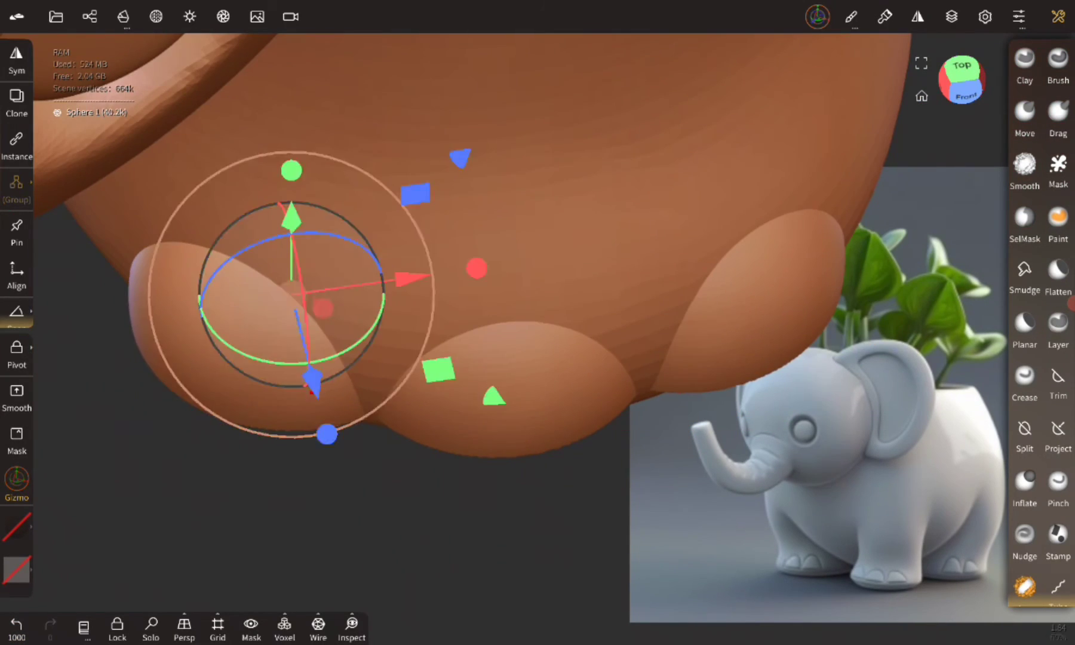
drag(358, 507, 239, 454)
click(1024, 65)
mouse_move(547, 433)
mouse_down()
mouse_move(757, 406)
mouse_move(502, 434)
mouse_move(252, 532)
mouse_up()
click(90, 16)
Clone the Sphere and Sphere 2 toenails and move a copy onto the other foot
click(95, 216)
click(224, 247)
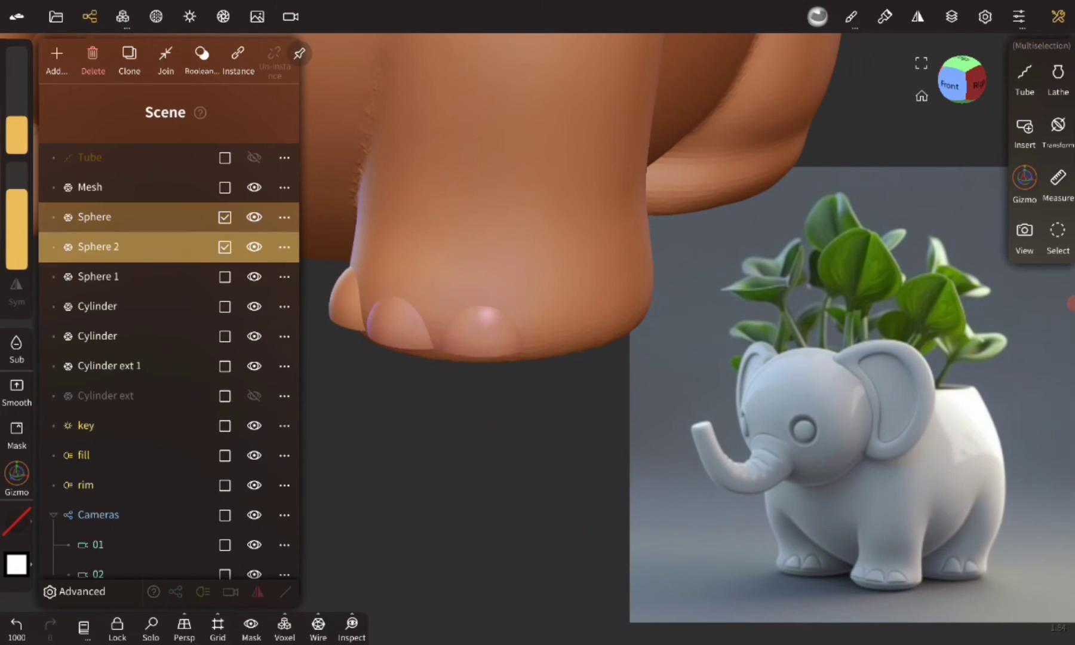
click(129, 57)
mouse_move(477, 447)
mouse_down()
mouse_move(328, 389)
mouse_move(298, 418)
mouse_up()
mouse_move(671, 329)
mouse_down()
mouse_move(492, 324)
mouse_move(439, 311)
mouse_up()
drag(538, 298, 418, 359)
drag(239, 420, 665, 454)
Position the second copied toenail along the other foot's front edge
click(418, 418)
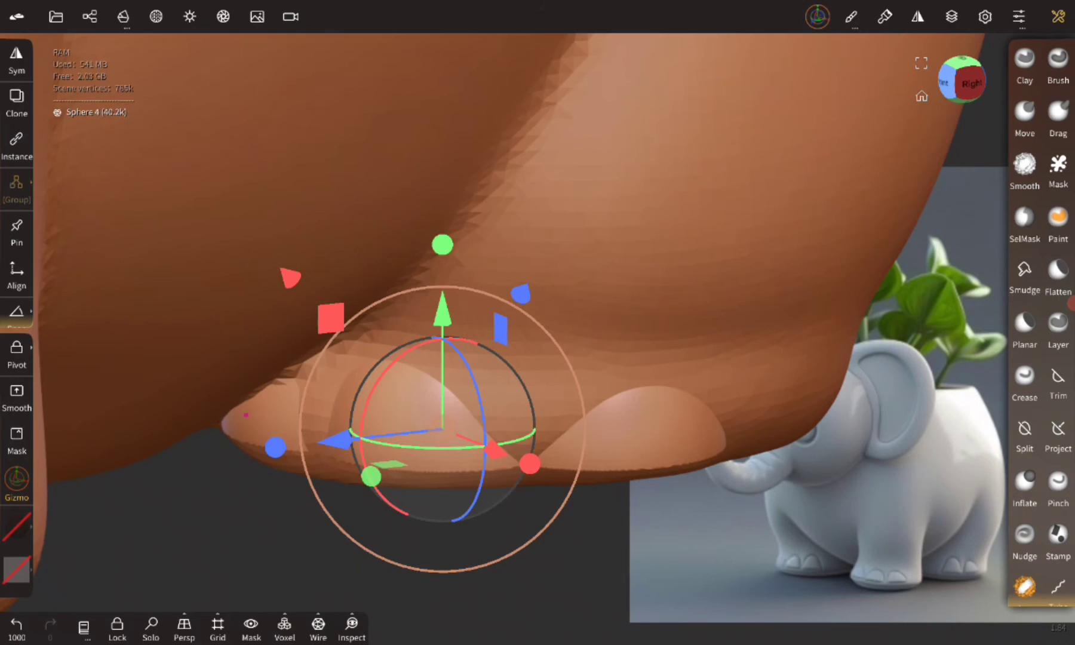
drag(537, 238, 478, 179)
drag(538, 238, 567, 197)
mouse_move(418, 364)
mouse_down()
mouse_move(382, 373)
mouse_move(547, 376)
mouse_up()
drag(365, 336, 487, 360)
Stretch the middle toenail taller with the Move brush
click(1024, 116)
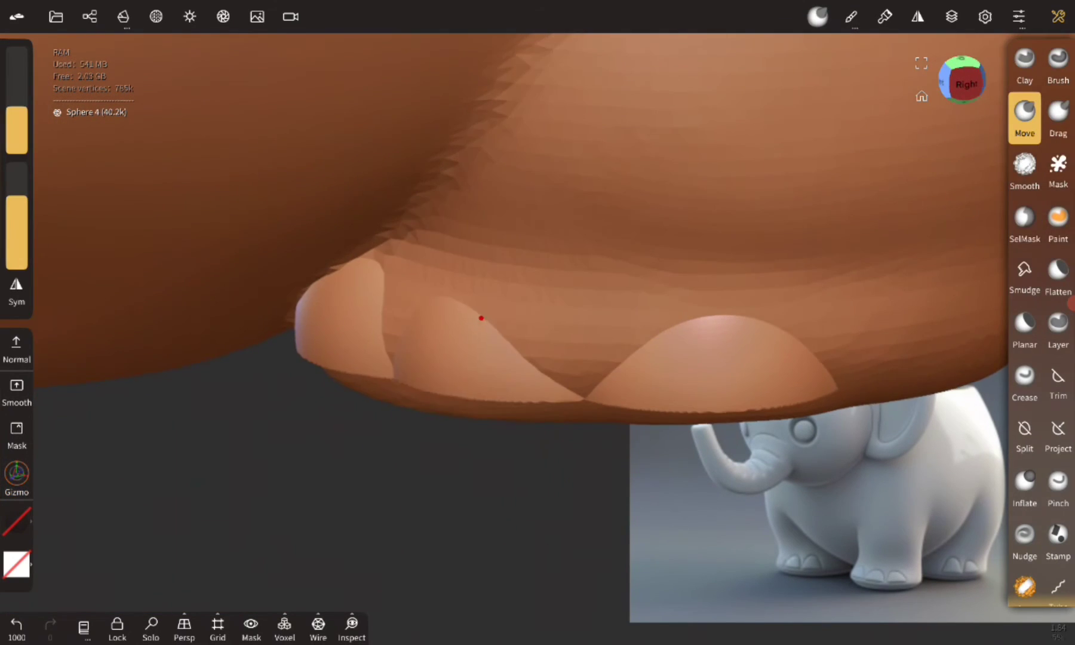
drag(480, 318, 528, 388)
key(ctrl+z)
drag(498, 233, 506, 508)
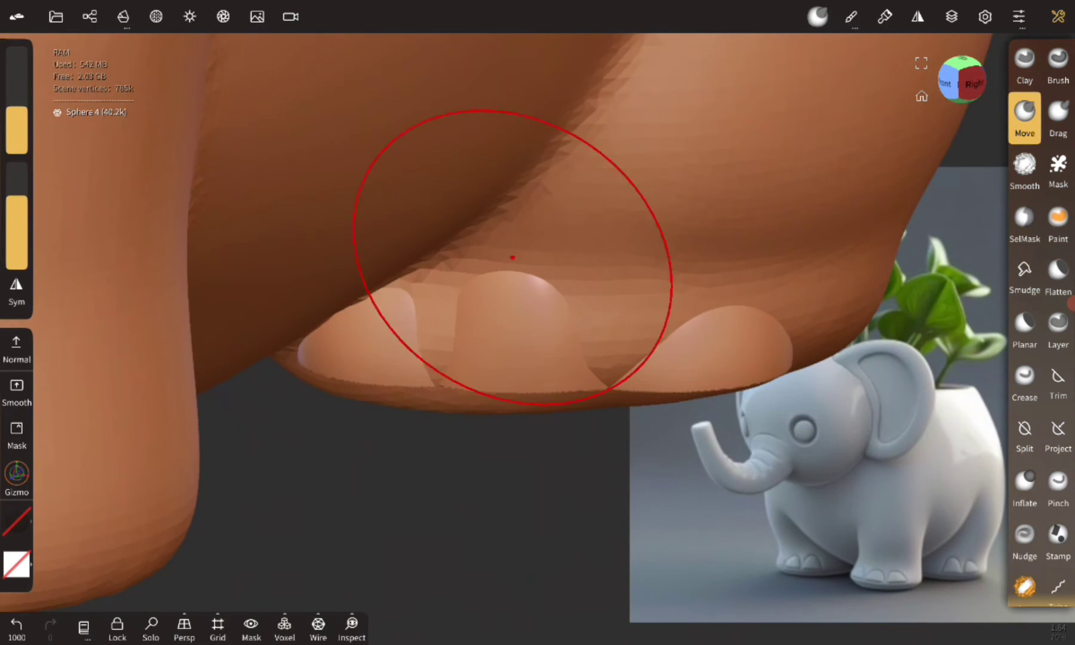
drag(510, 257, 456, 510)
mouse_move(441, 236)
mouse_down()
mouse_move(507, 218)
mouse_move(246, 528)
mouse_up()
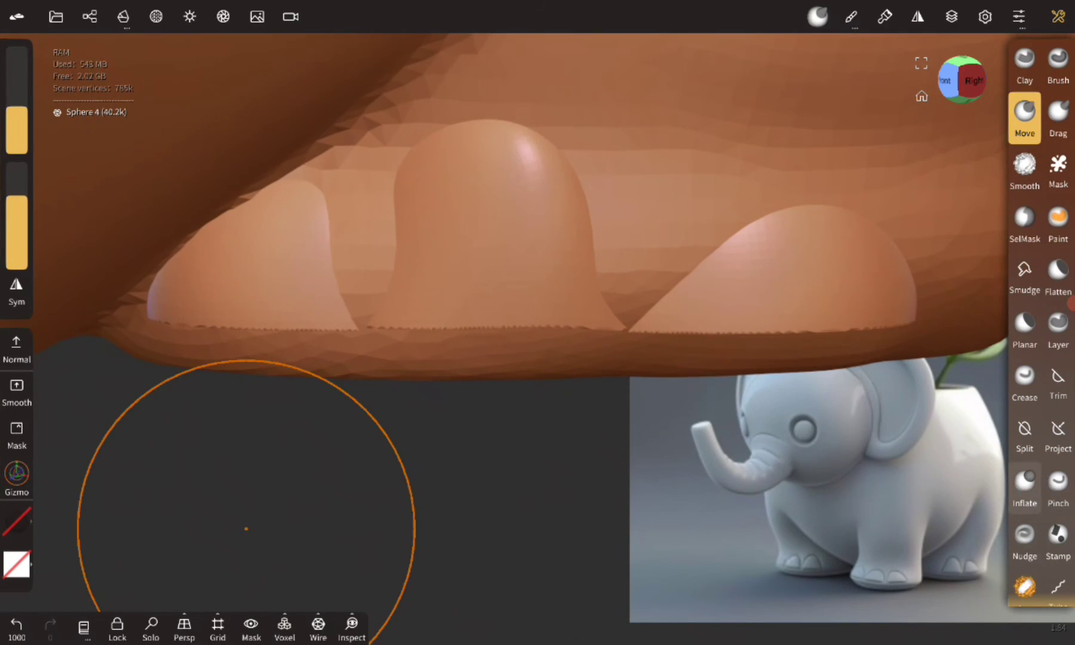
Voxel remesh the stretched toenail and smooth the right toe's jagged bottom edge
click(284, 622)
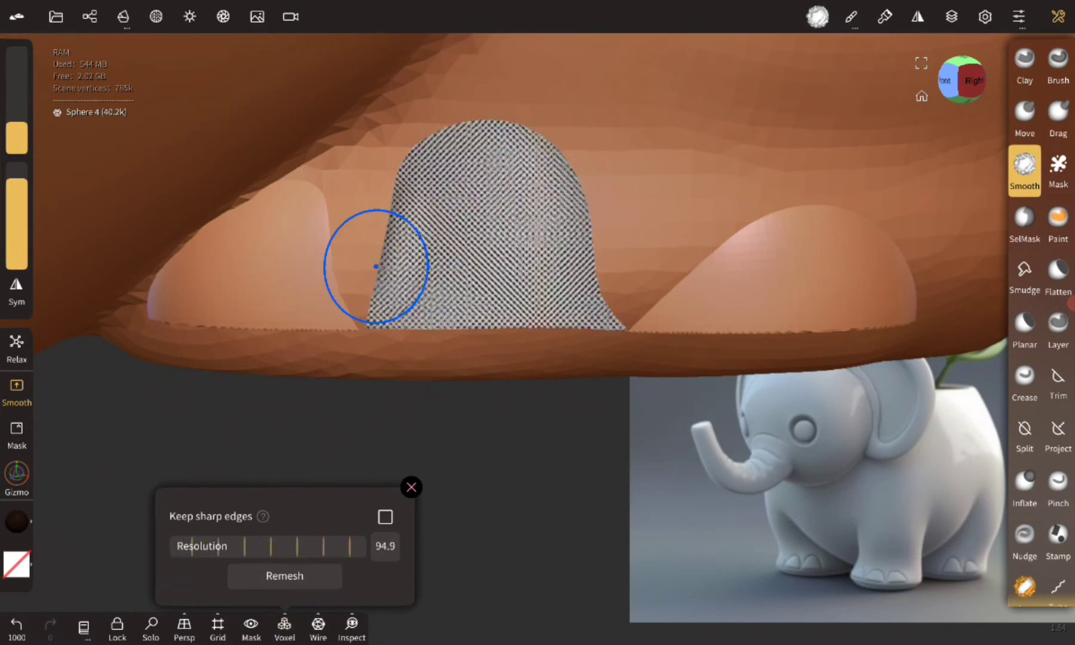
click(283, 575)
mouse_move(412, 180)
mouse_down()
mouse_move(444, 148)
mouse_move(522, 438)
mouse_move(647, 461)
mouse_up()
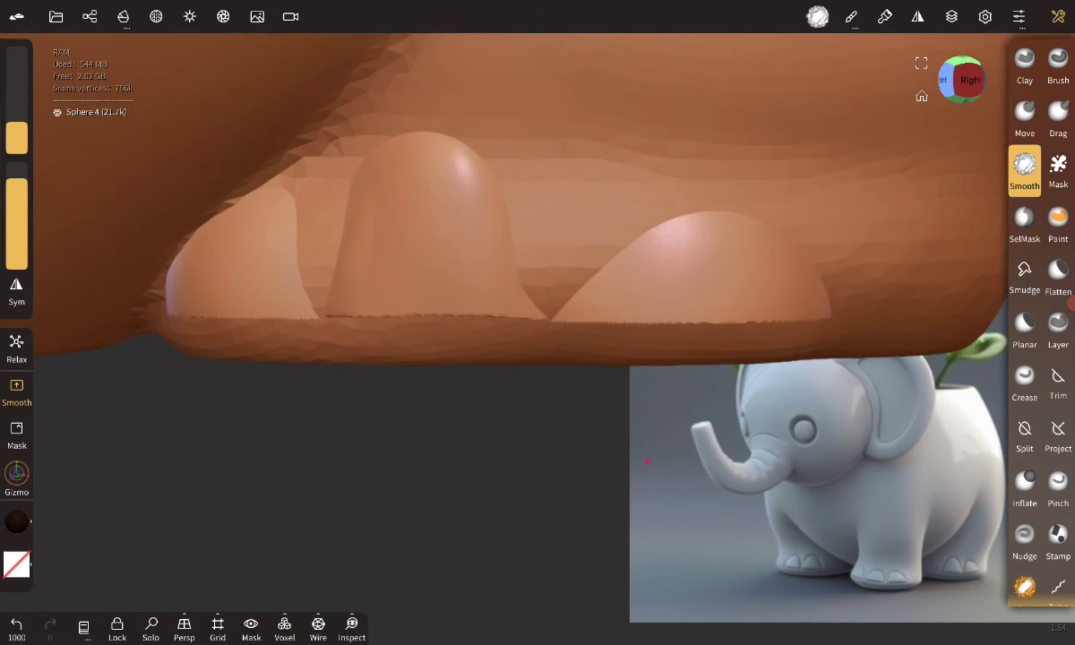
scroll(499, 206, up, 3)
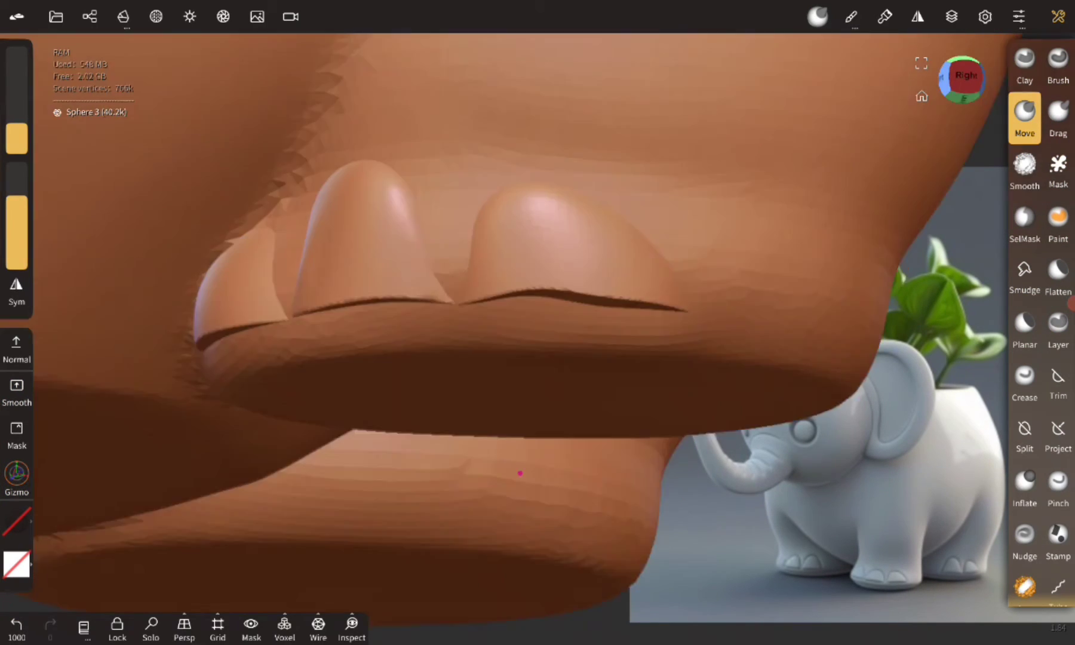
drag(523, 272, 519, 449)
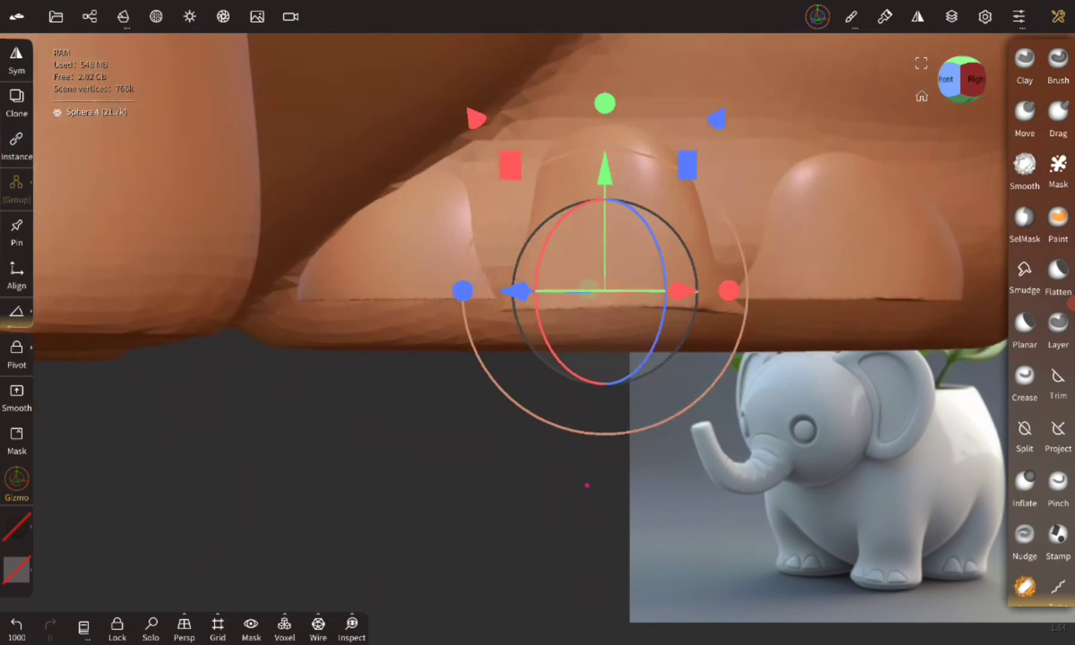
drag(518, 275, 880, 278)
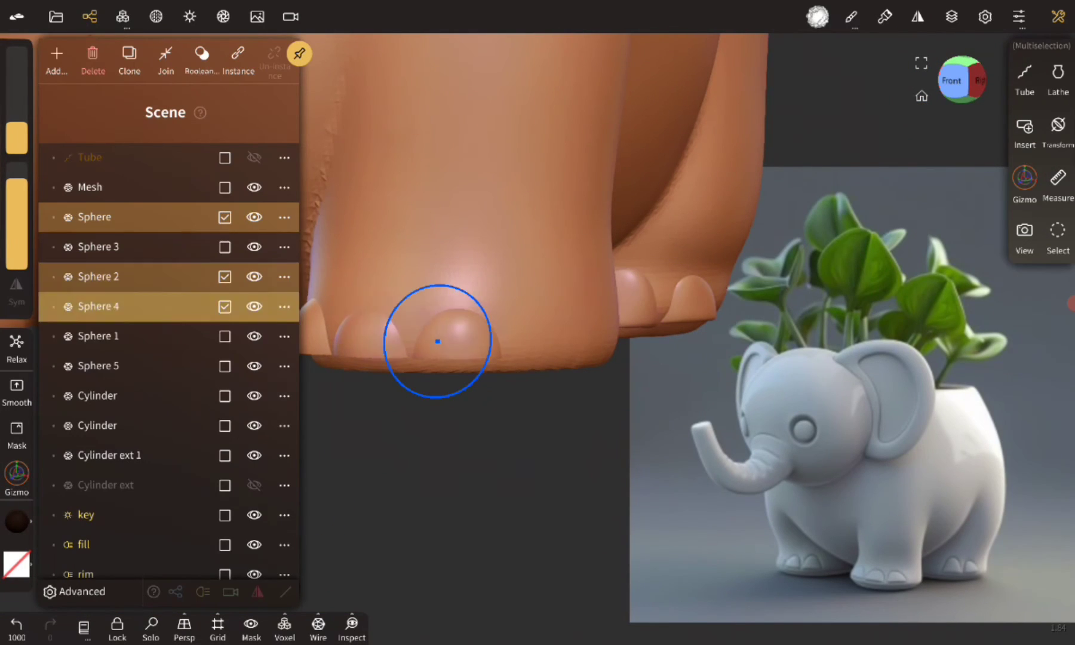
In the Scene list, deselect Sphere 4 and select Sphere 1, then Cylinder 1 for merging
click(224, 306)
click(224, 335)
click(1024, 179)
drag(438, 341, 463, 342)
click(90, 16)
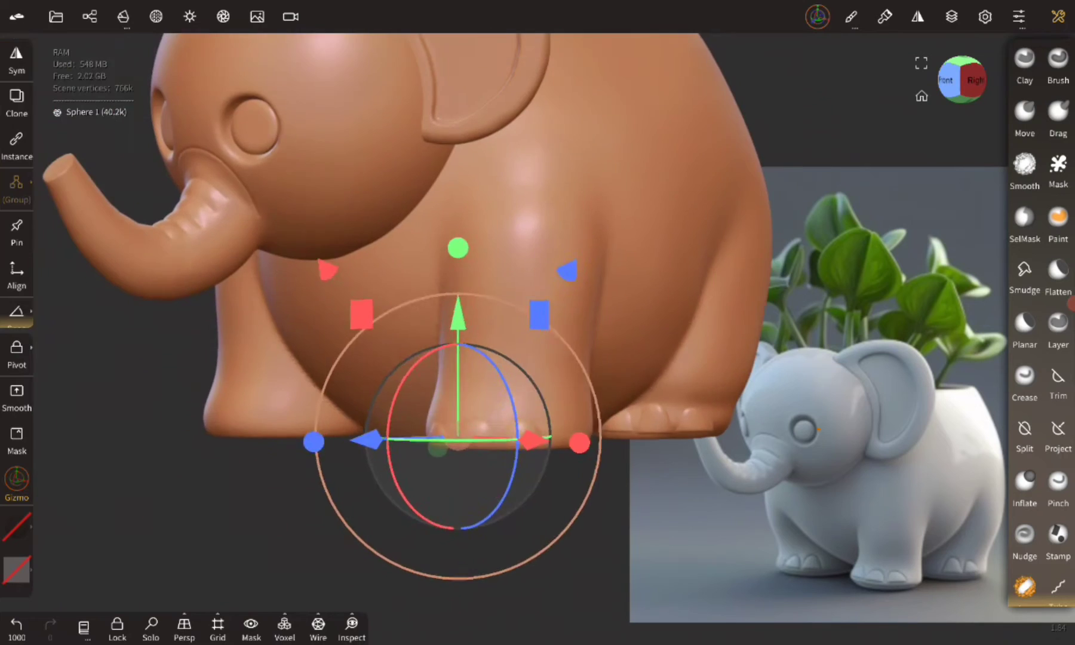
click(1058, 486)
click(90, 17)
click(224, 305)
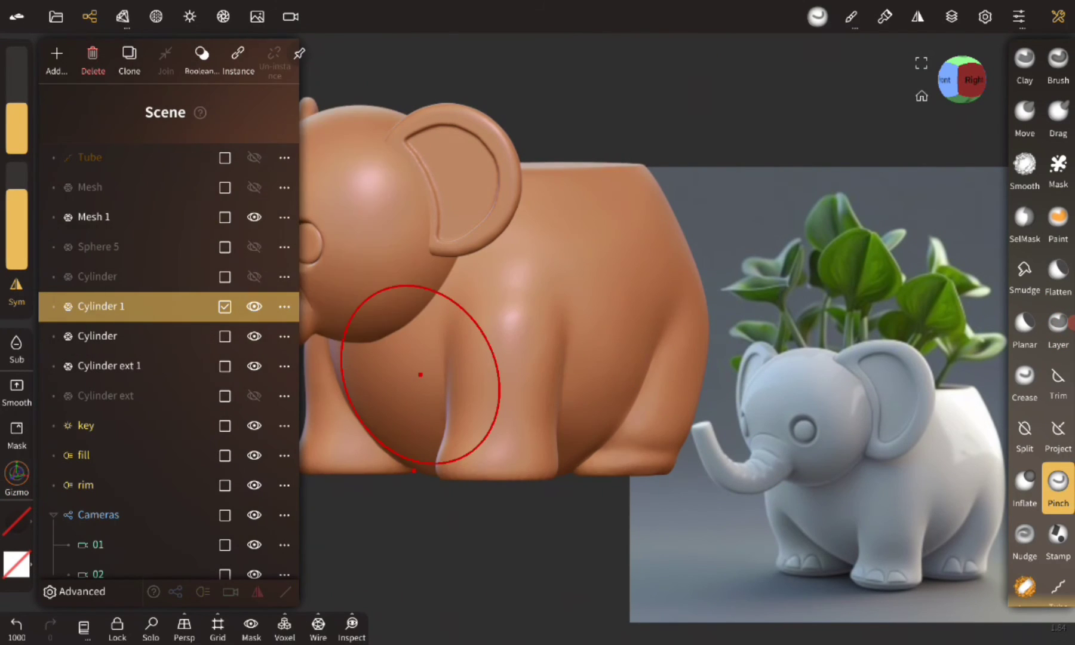
Boolean-merge Mesh 1 with the other parts into one mesh, show it solo, and pick Smooth
click(225, 216)
click(202, 56)
click(202, 244)
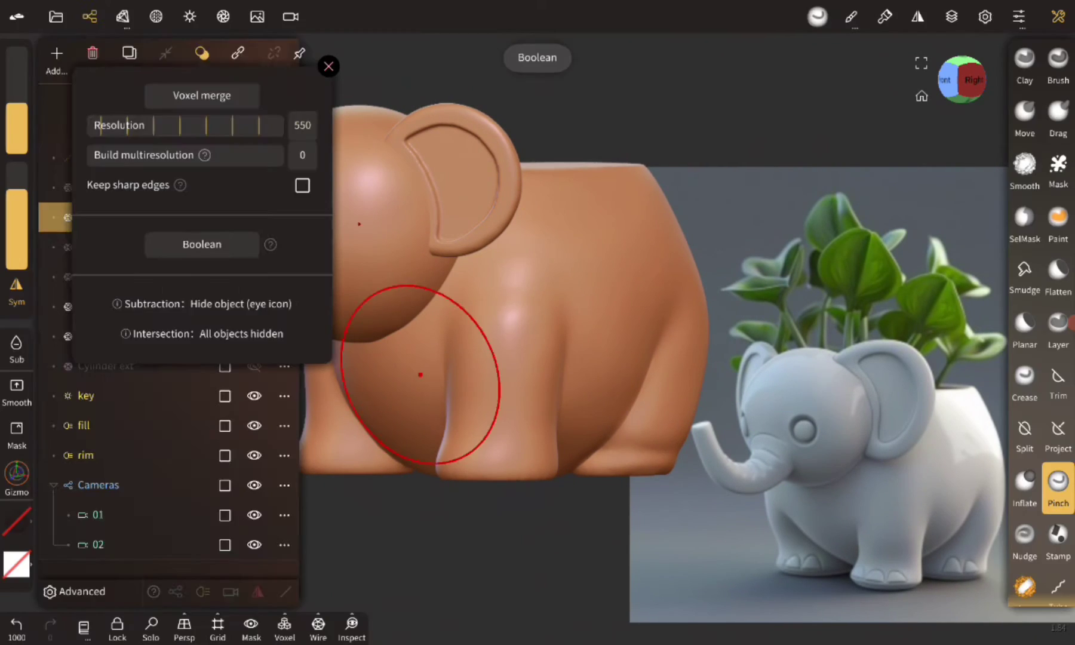
scroll(537, 299, up, 3)
click(150, 626)
click(1024, 167)
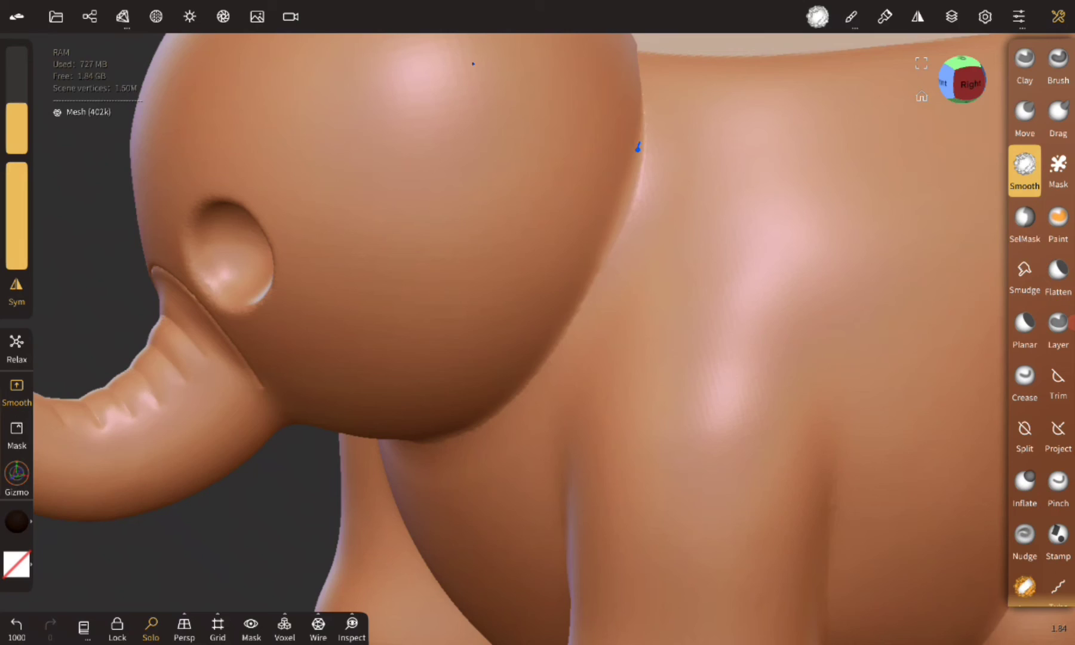
drag(638, 147, 647, 188)
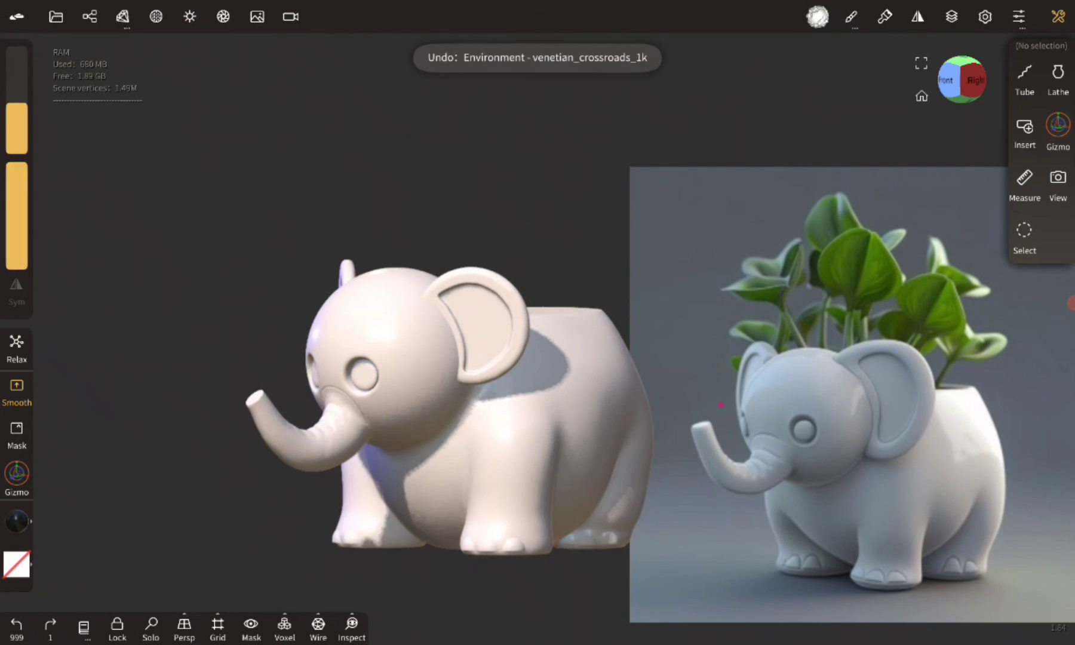
Turn on perspective view and orbit around to inspect the finished elephant and its face
drag(720, 405, 721, 385)
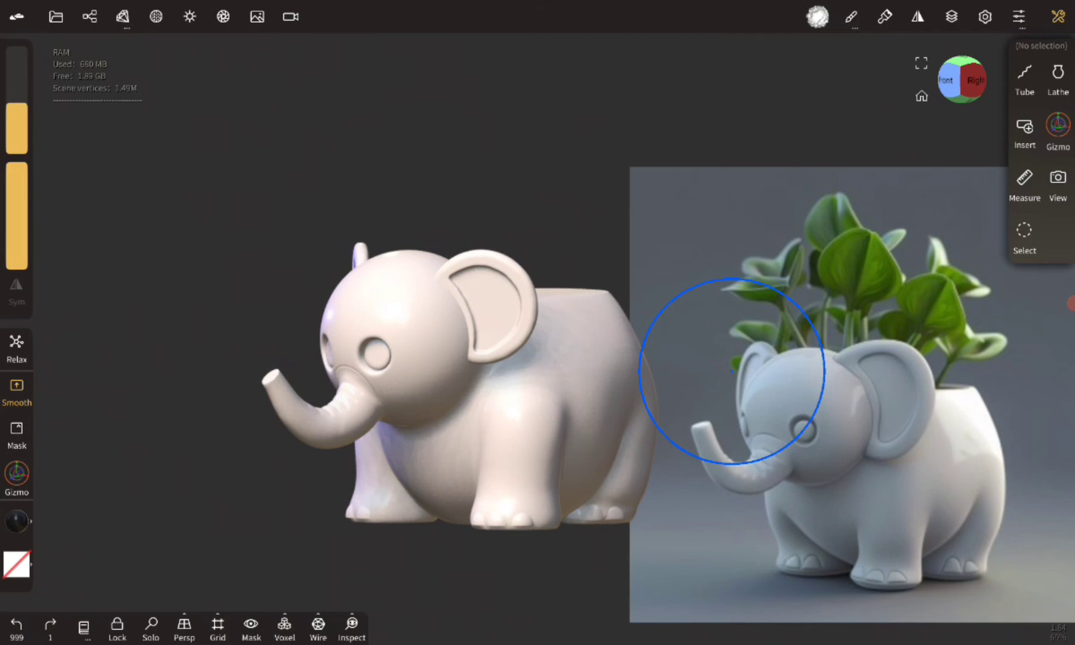
click(184, 627)
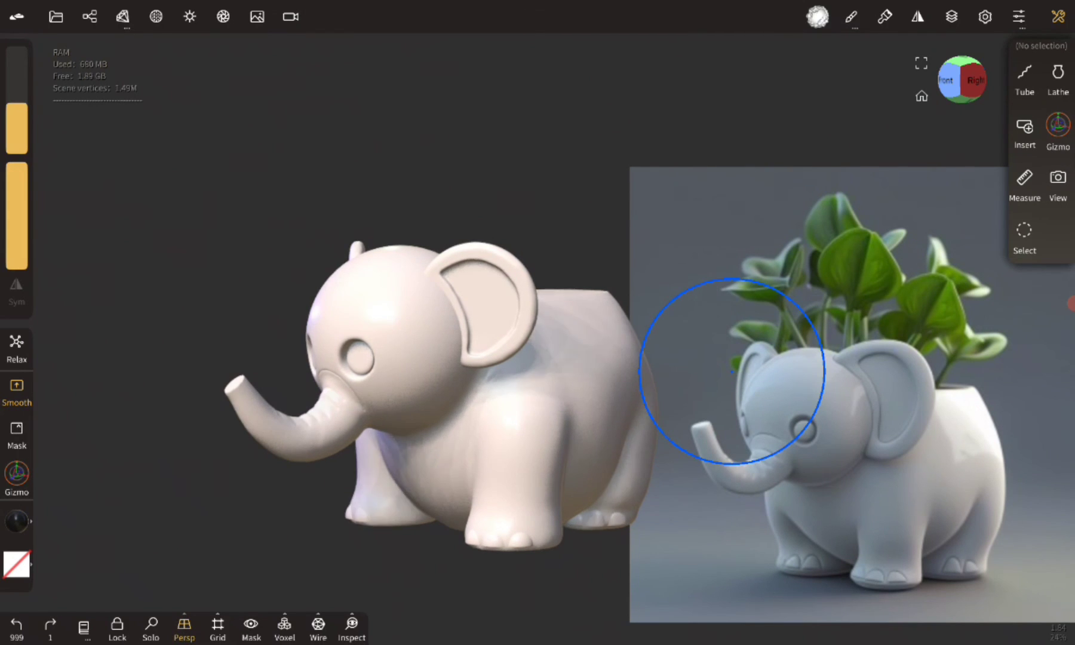
drag(731, 371, 489, 483)
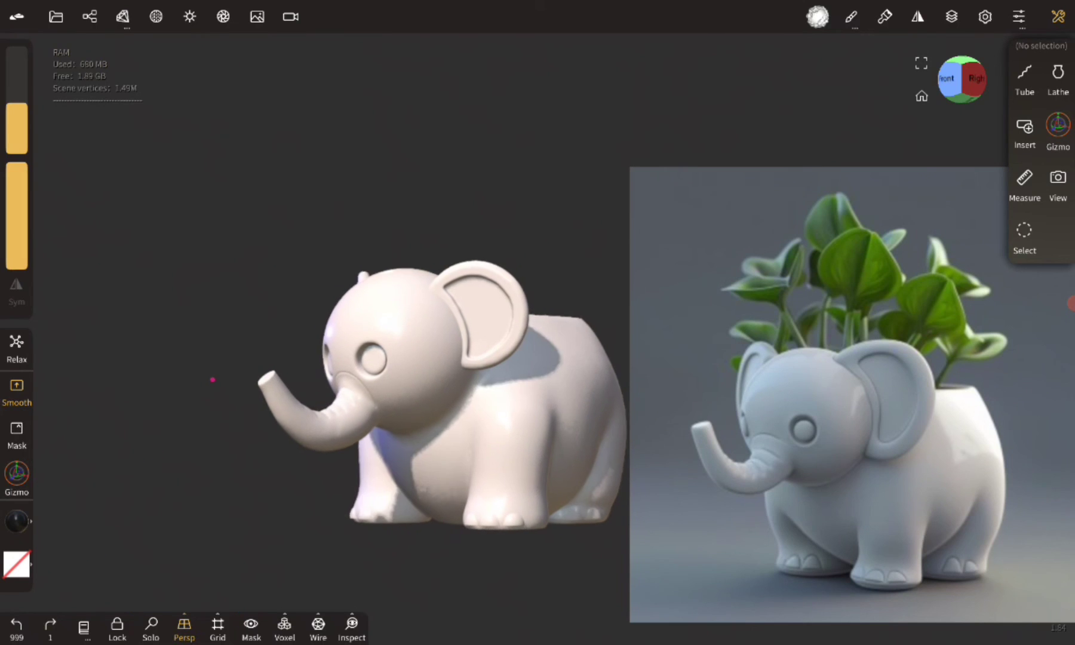
drag(213, 379, 215, 389)
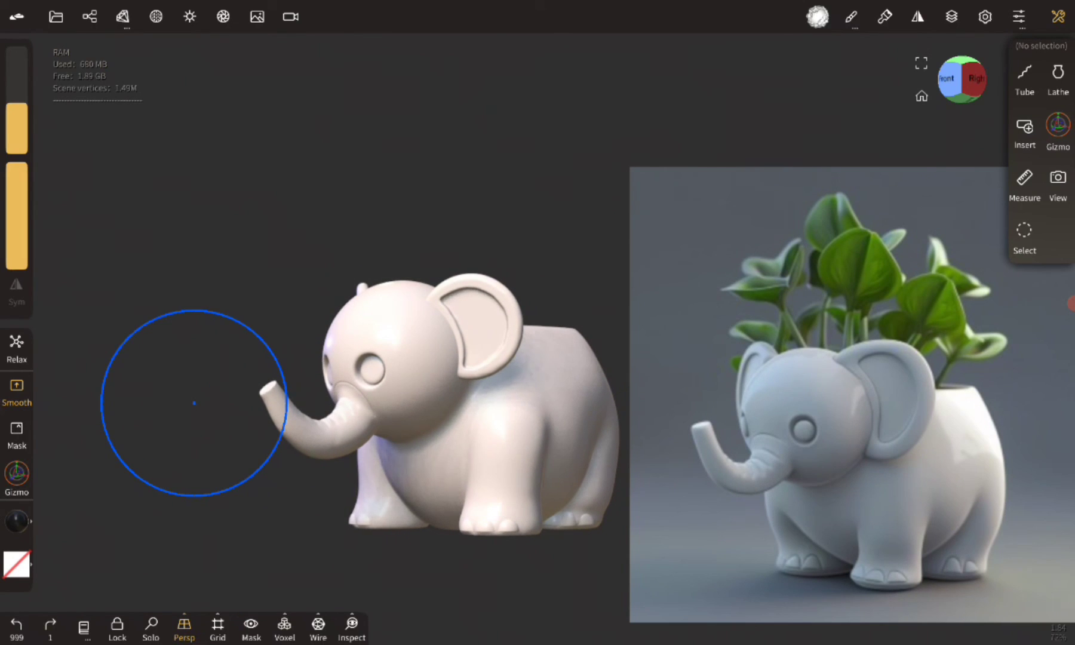
mouse_move(215, 389)
mouse_down()
mouse_move(487, 399)
mouse_move(401, 396)
mouse_up()
scroll(460, 420, up, 5)
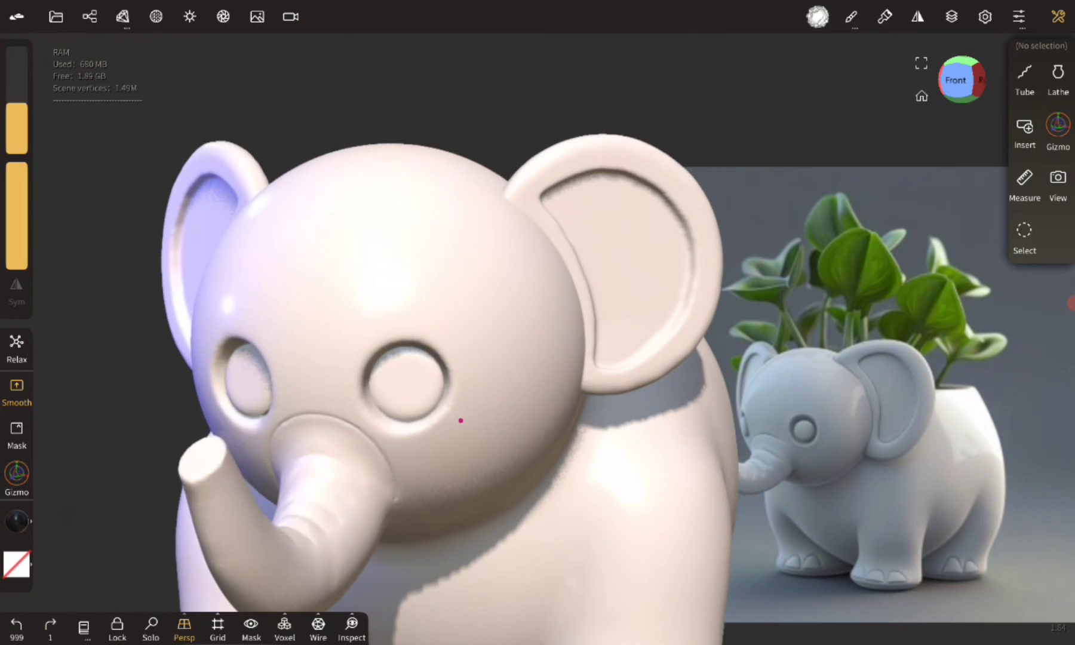
scroll(460, 421, down, 5)
mouse_move(460, 420)
mouse_down()
mouse_move(473, 421)
mouse_move(197, 416)
mouse_up()
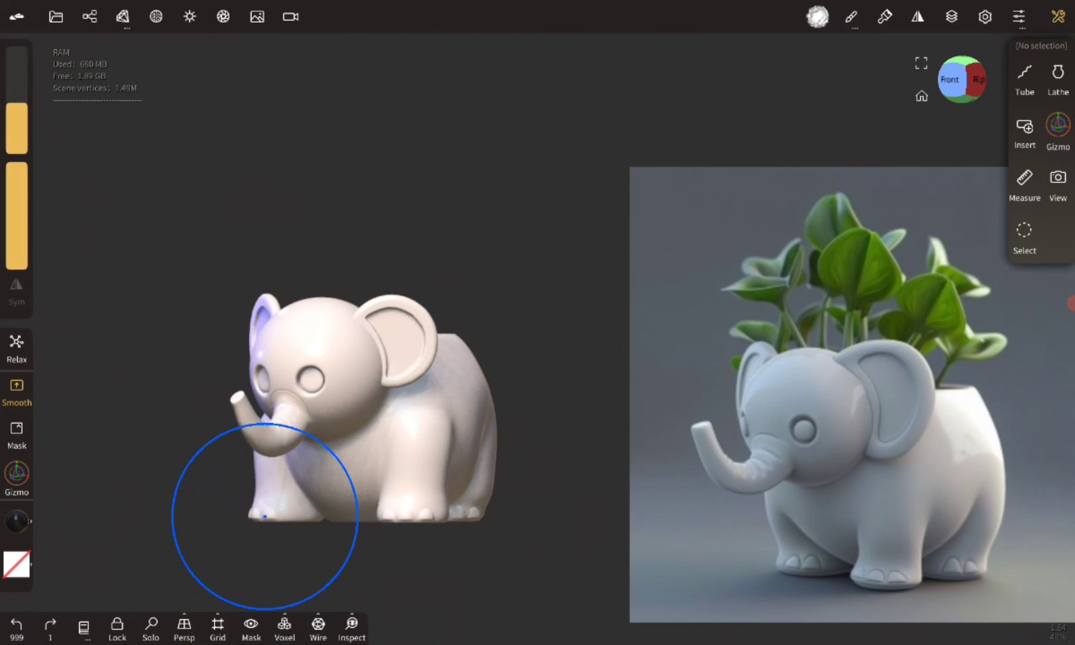
click(184, 624)
mouse_move(418, 454)
mouse_down()
mouse_move(495, 425)
mouse_move(176, 469)
mouse_up()
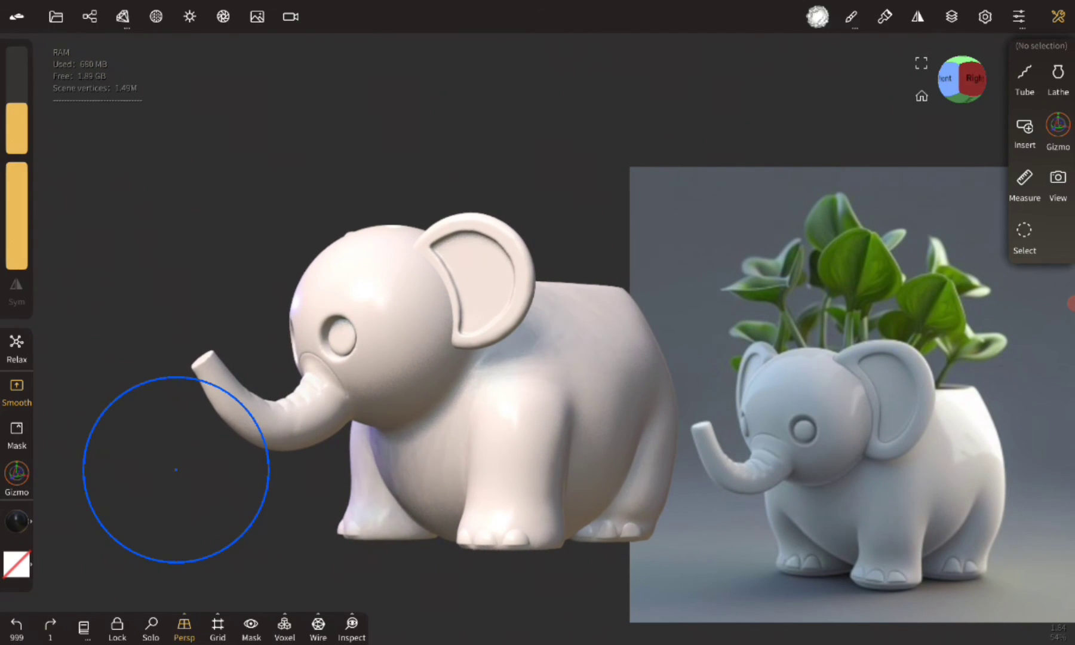
Save the project as 'Elephant 2'
click(56, 16)
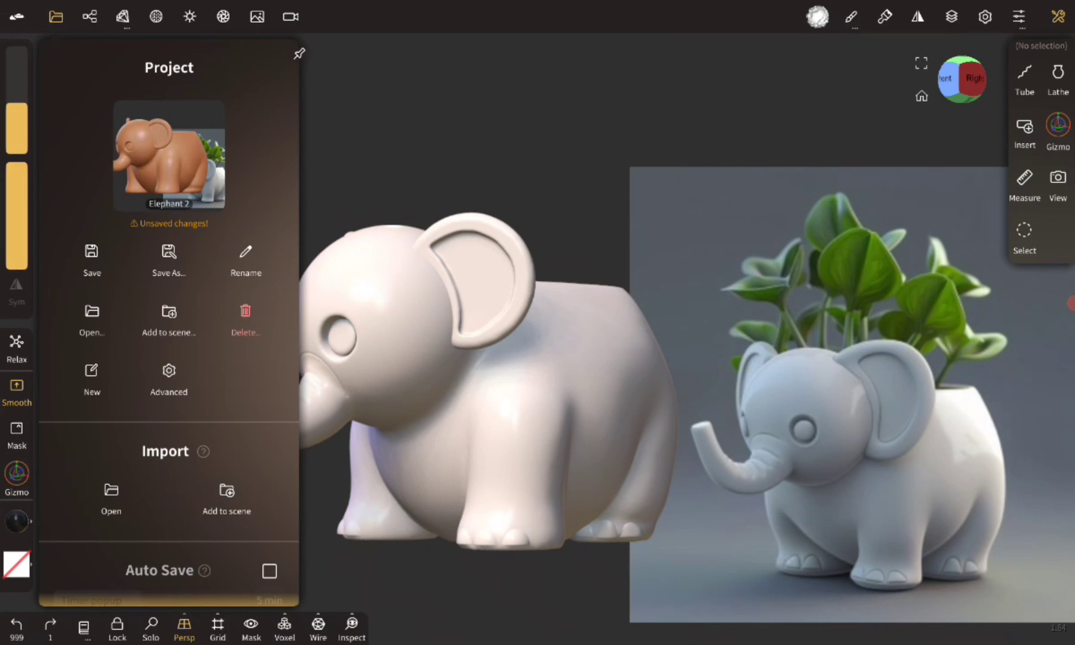
click(92, 257)
click(163, 321)
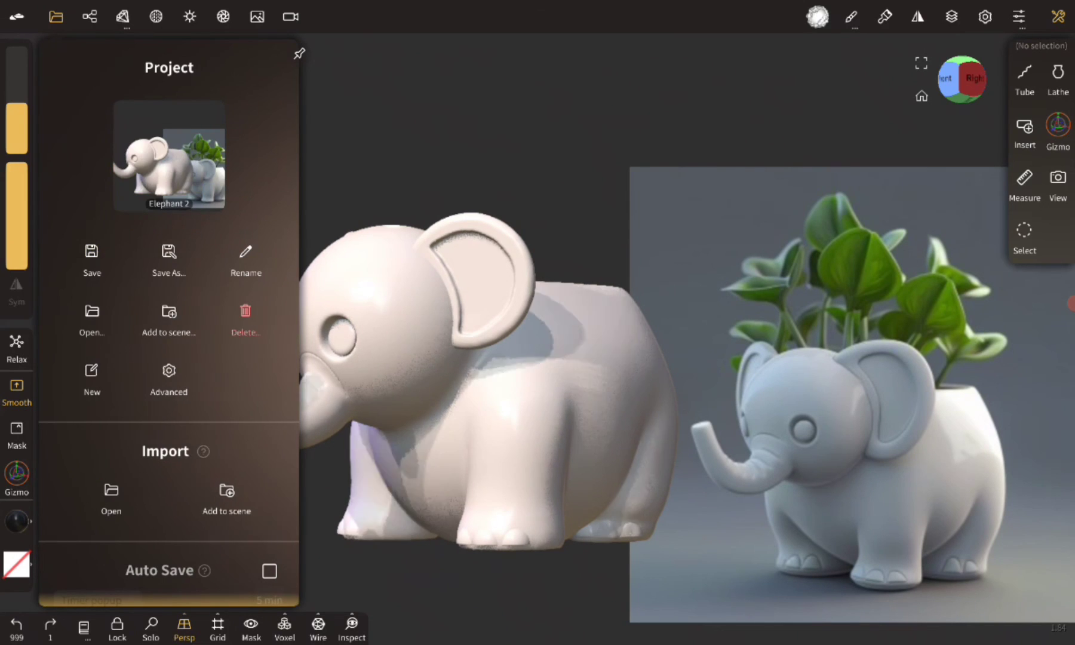